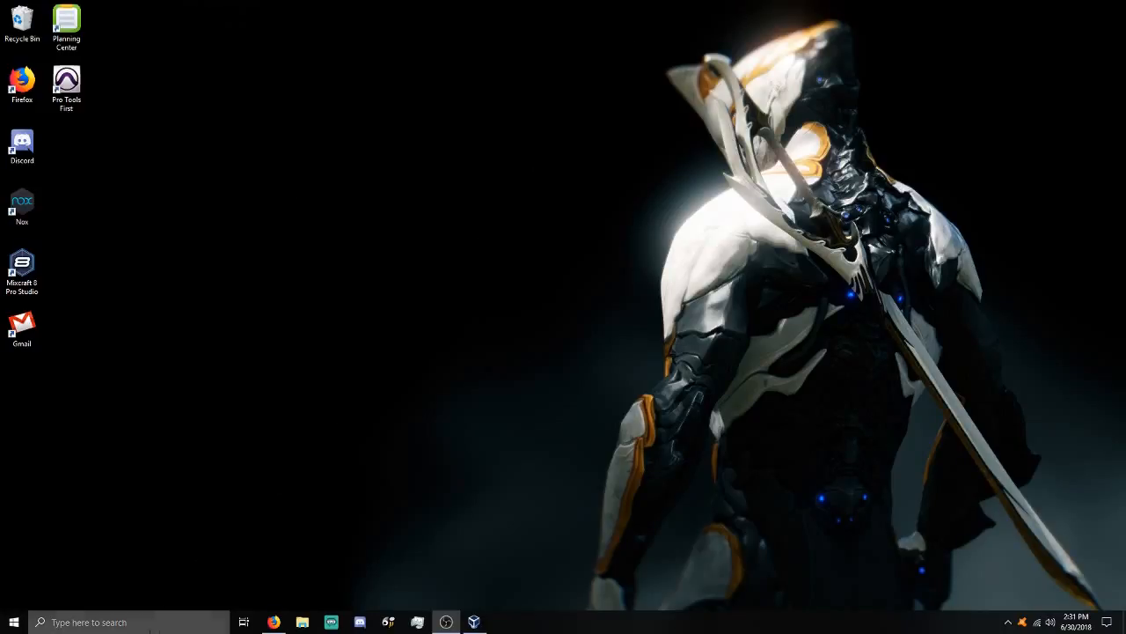
Switch to Firefox and review the image choices on the Ubuntu 16.04.4 LTS (Xenial Xerus) release page
click(273, 622)
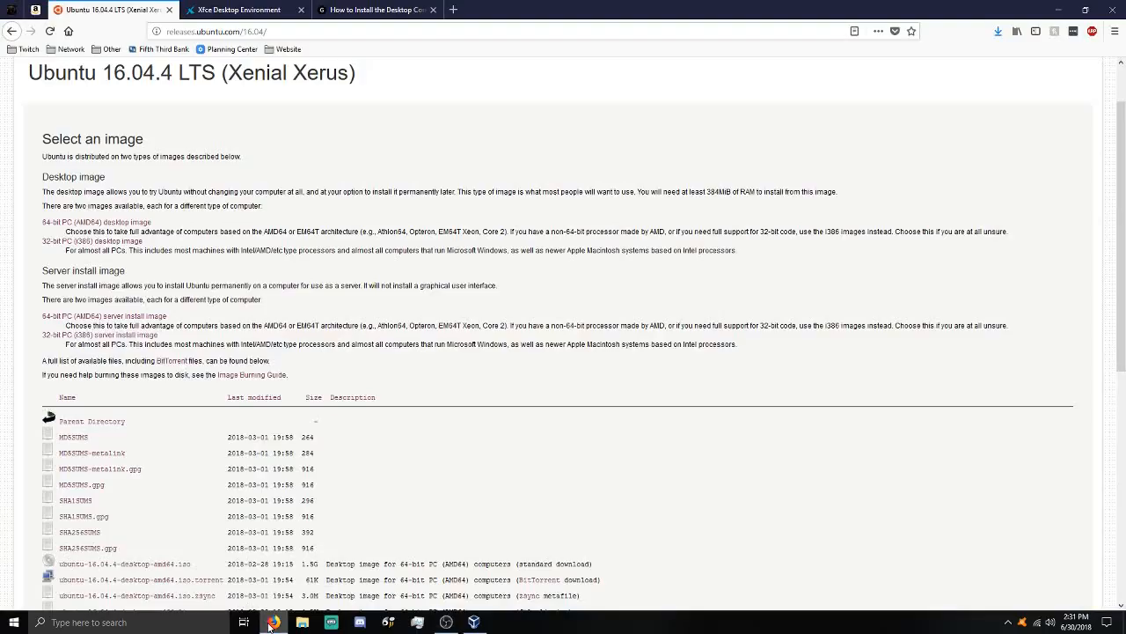
scroll(284, 477, up, 2)
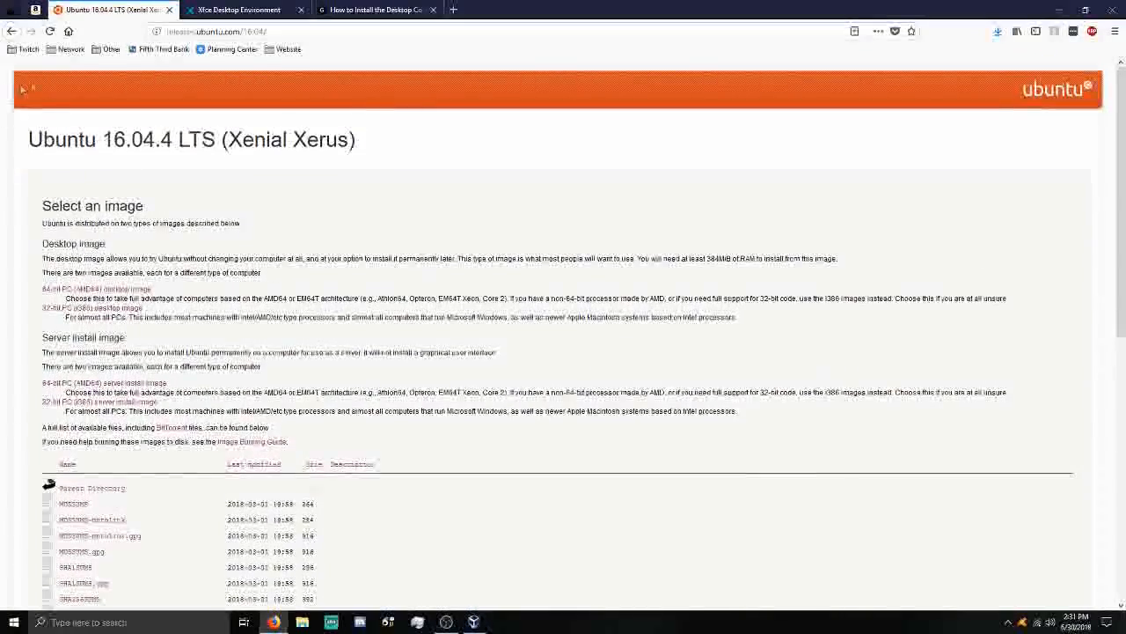
drag(19, 140, 164, 141)
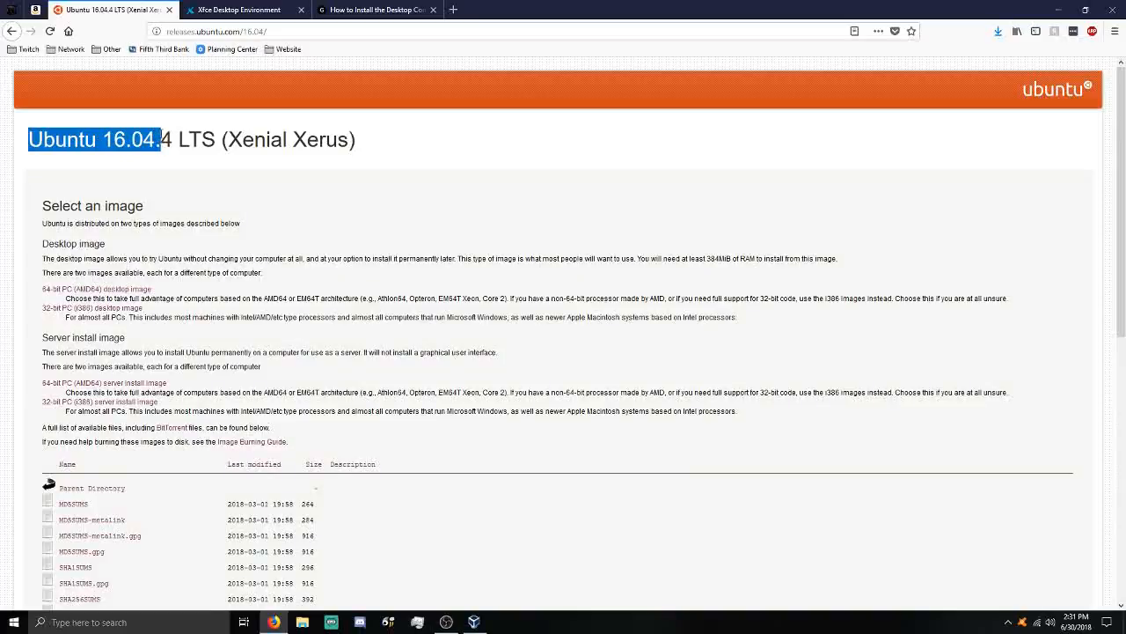
click(185, 162)
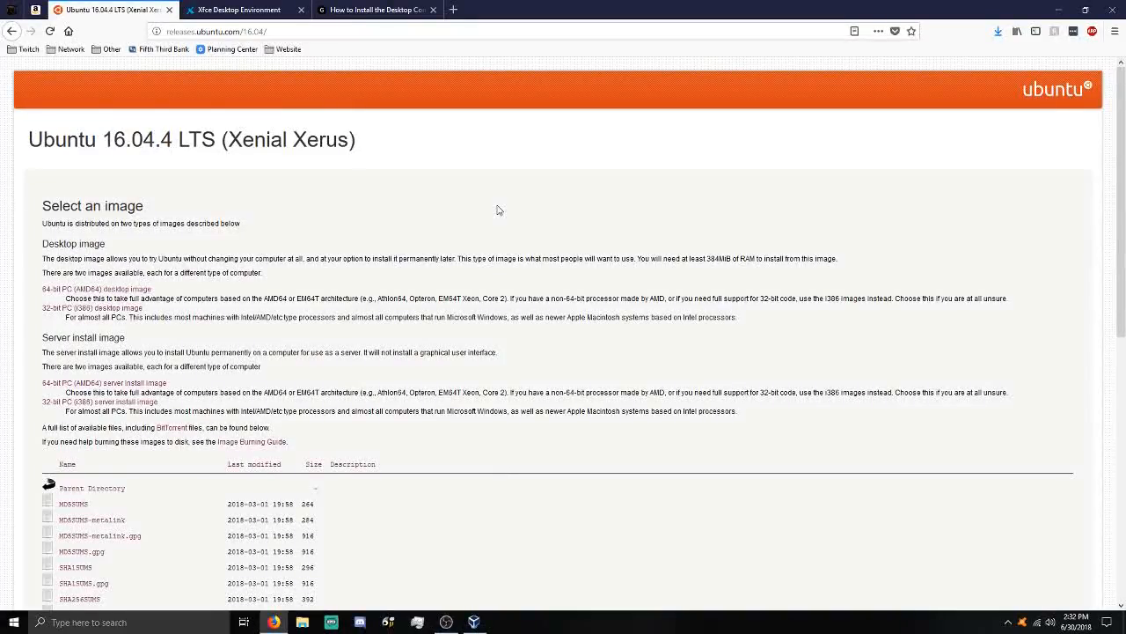
scroll(323, 256, down, 2)
scroll(323, 257, up, 2)
Check the download size of the 32-bit PC (i386) server install image, without saving the file
click(50, 403)
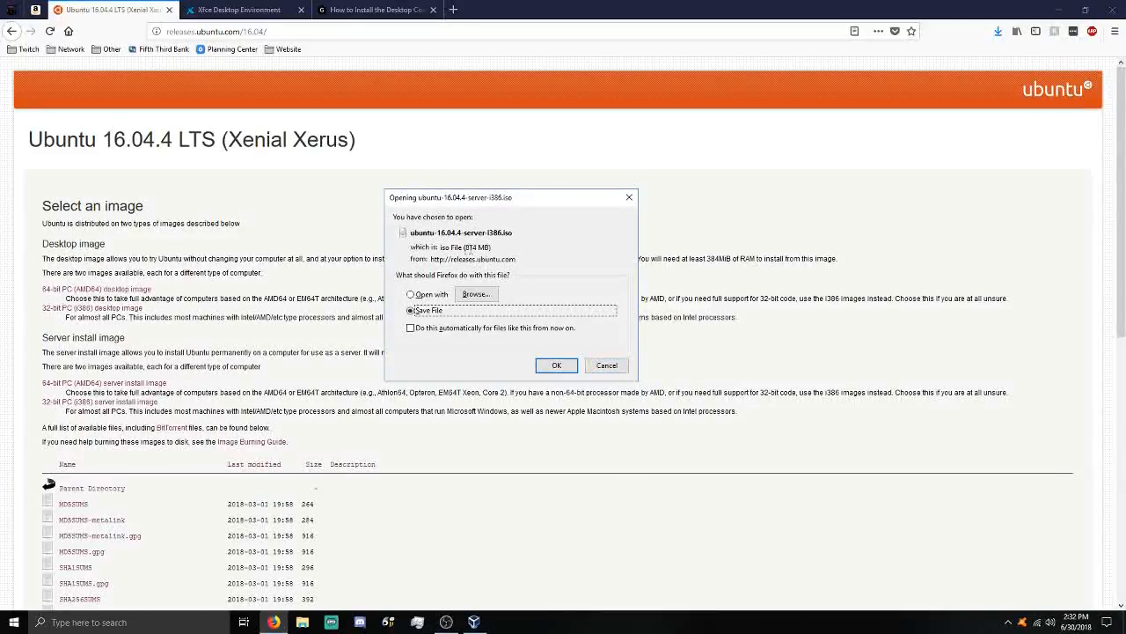
drag(465, 247, 526, 250)
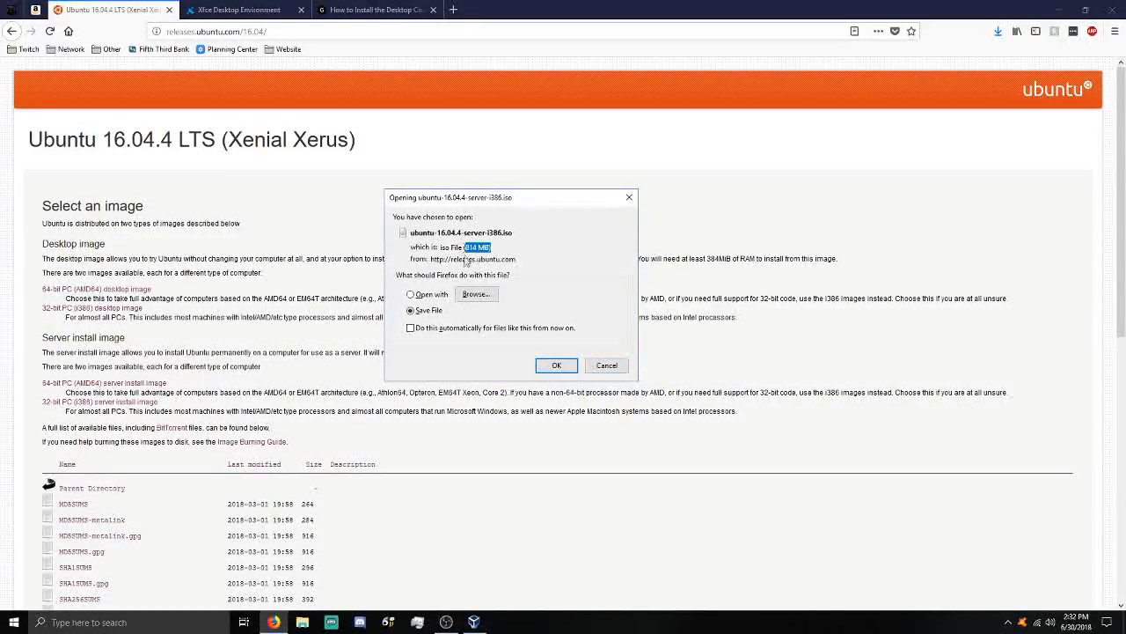
click(495, 249)
click(602, 371)
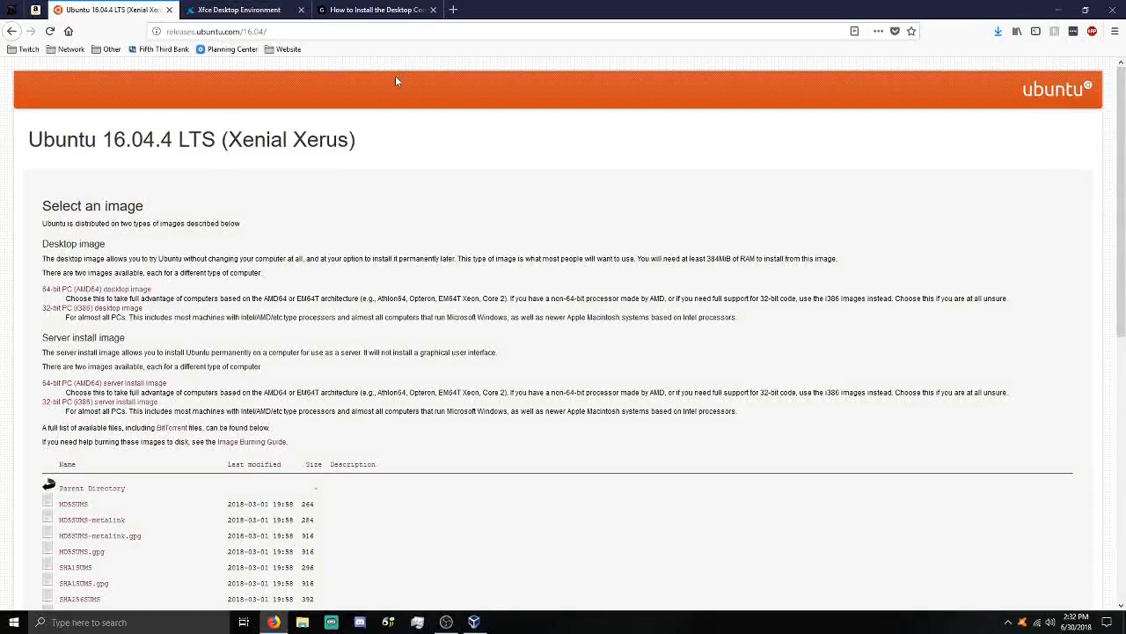
Look at the Xfce website and the article's desktop install commands, especially the XFCE (Xubuntu) one, and put the browser away
click(249, 11)
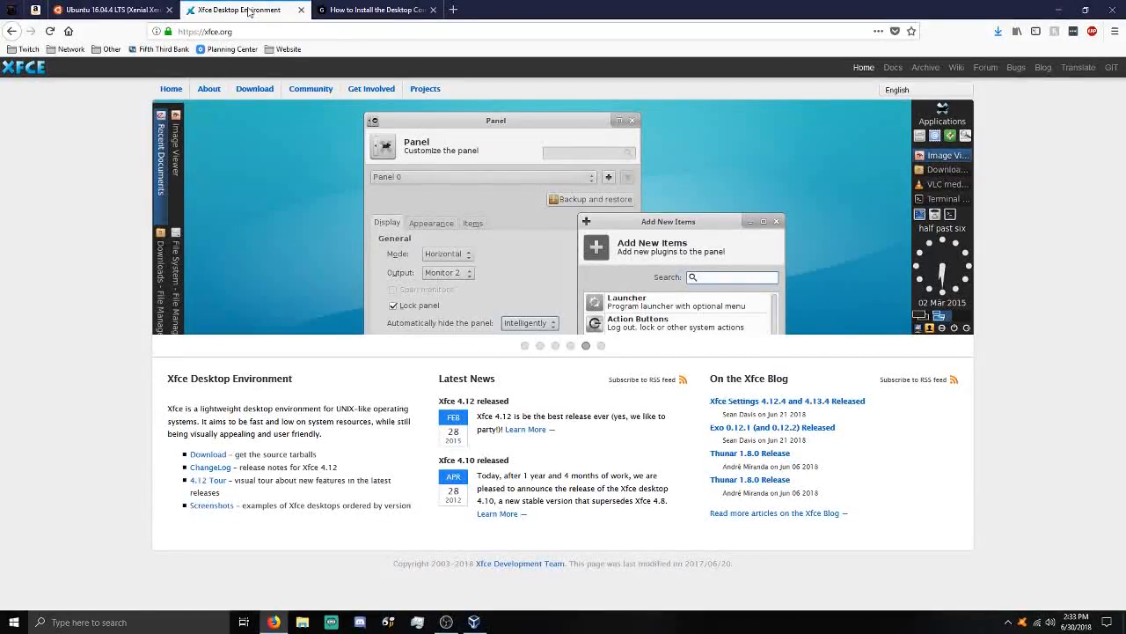
click(332, 7)
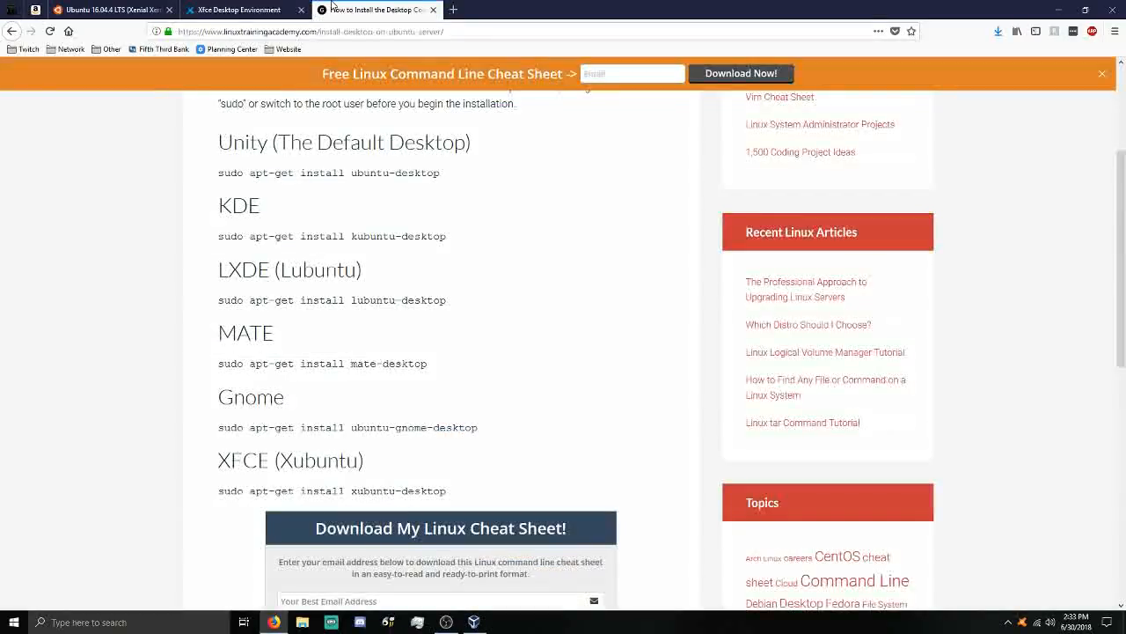
drag(218, 141, 466, 490)
click(369, 310)
drag(467, 495, 224, 478)
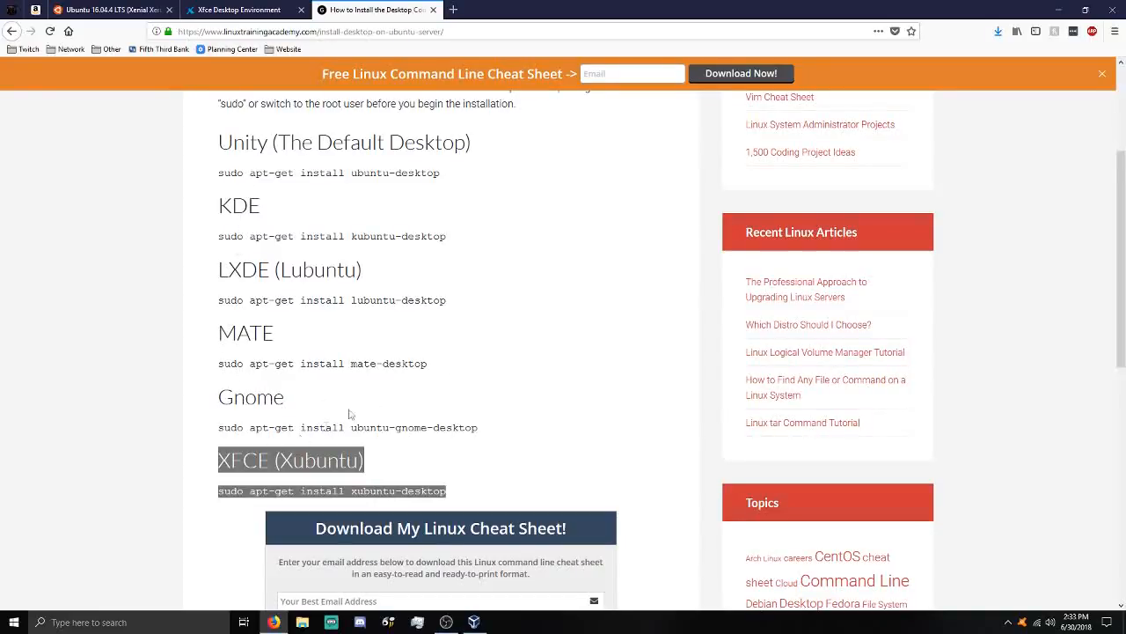
click(535, 399)
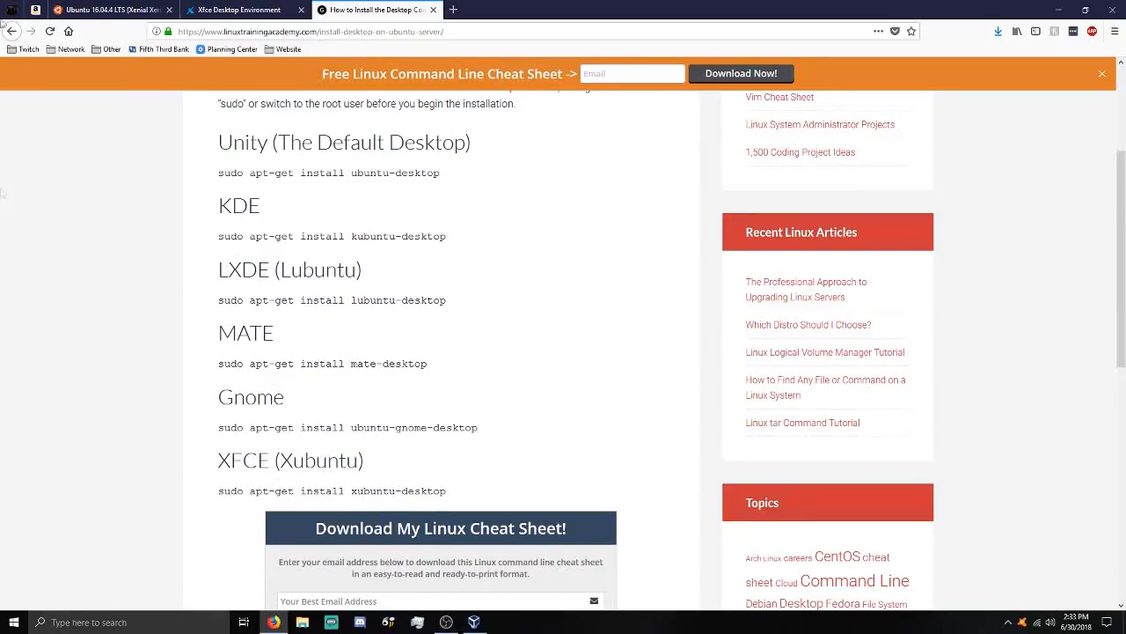
click(1060, 9)
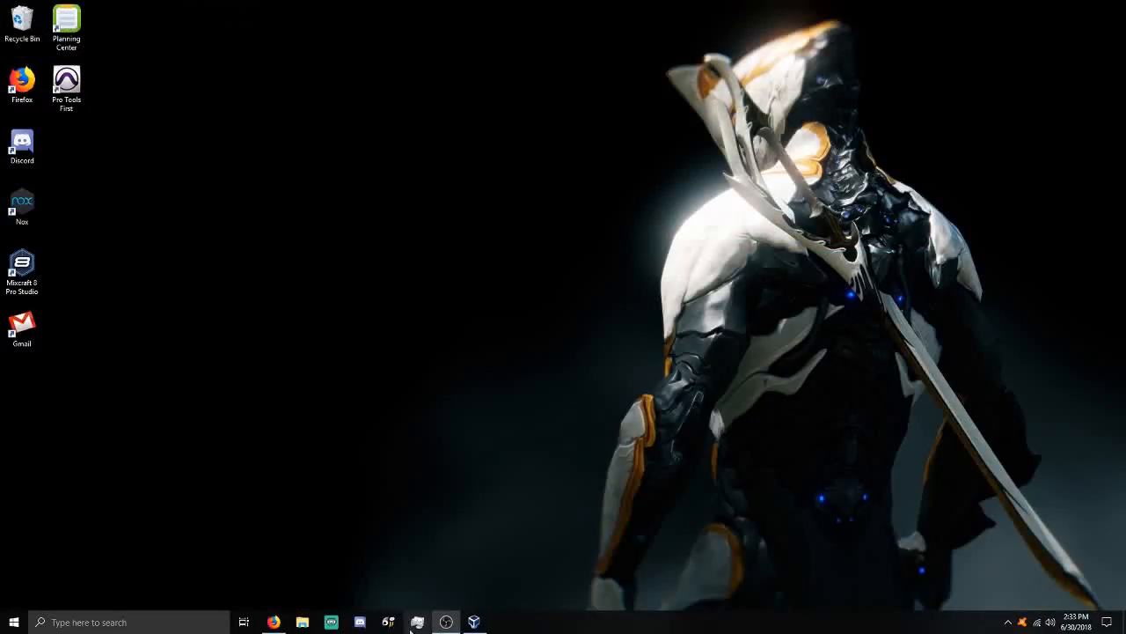
Switch to VirtualBox and begin a new Linux virtual machine named "Ubuntu Client" with version Ubuntu (32-bit)
click(474, 621)
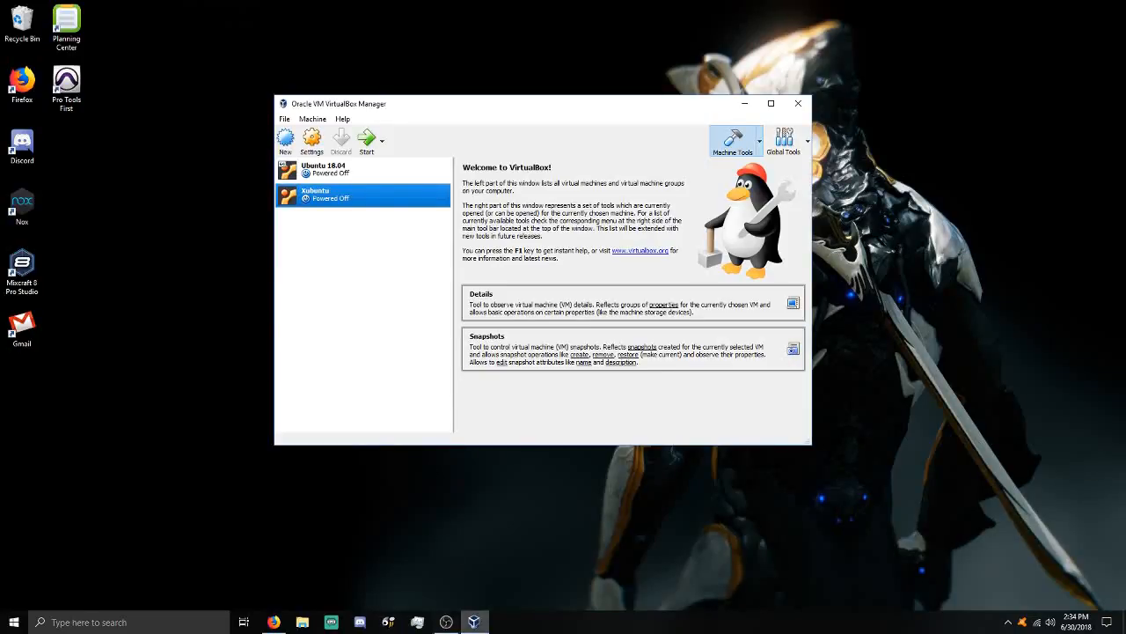
drag(457, 103, 459, 106)
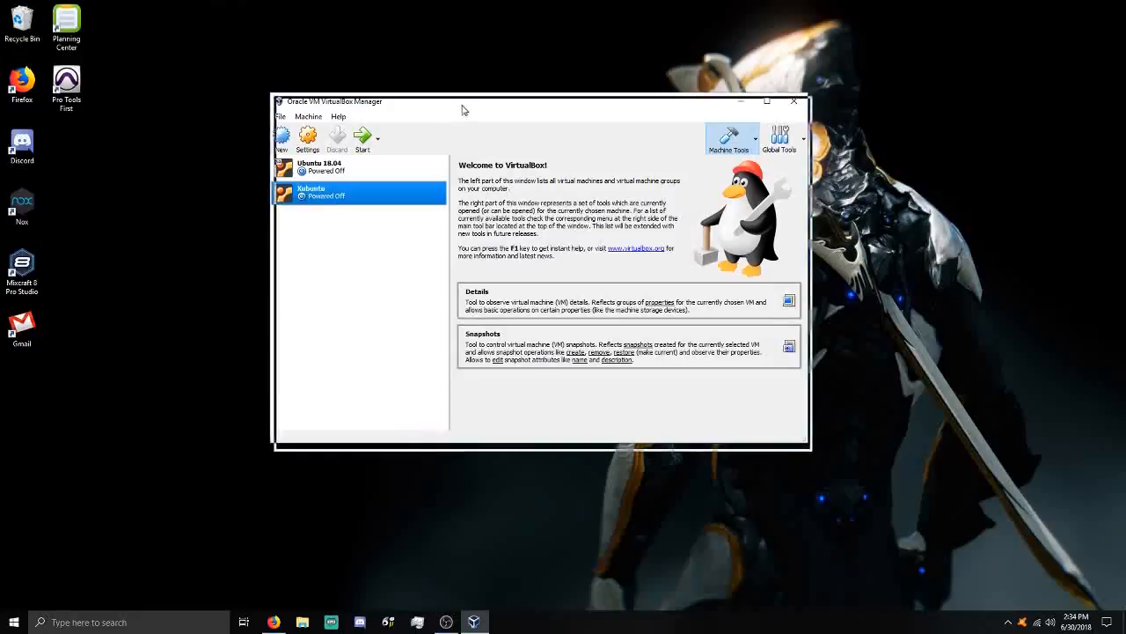
click(291, 143)
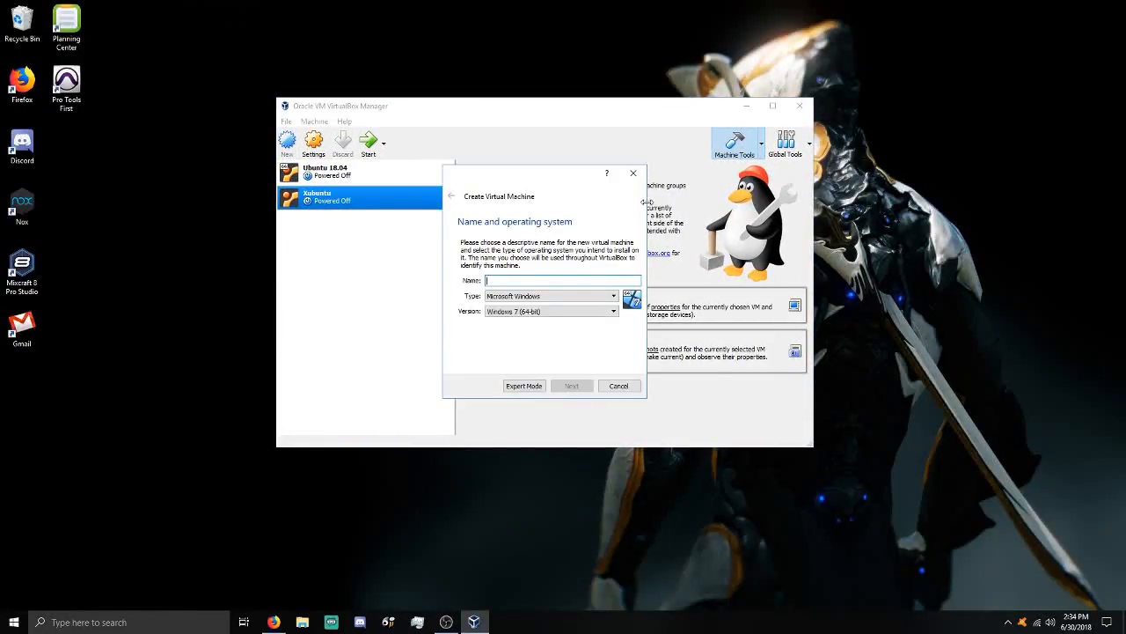
text(Ubuntu Client)
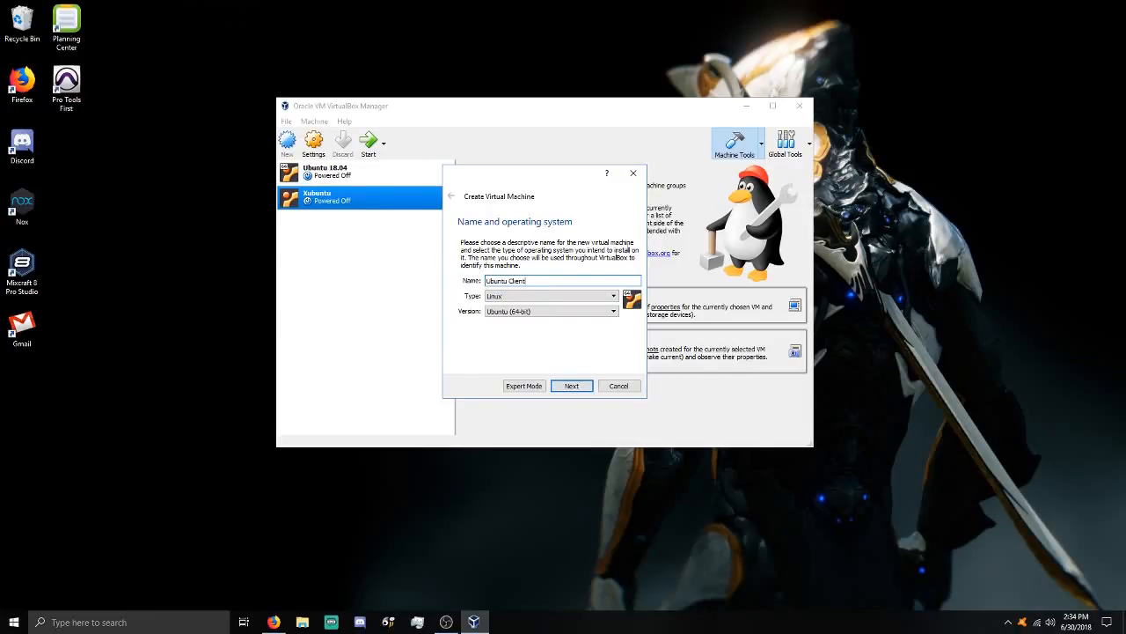
click(538, 311)
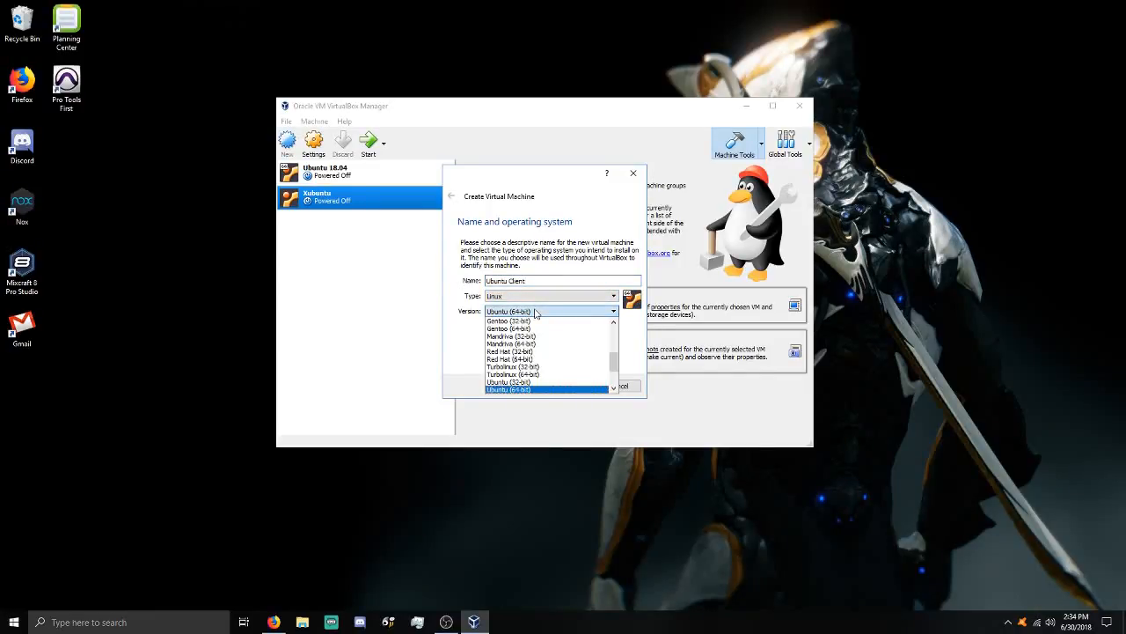
click(541, 384)
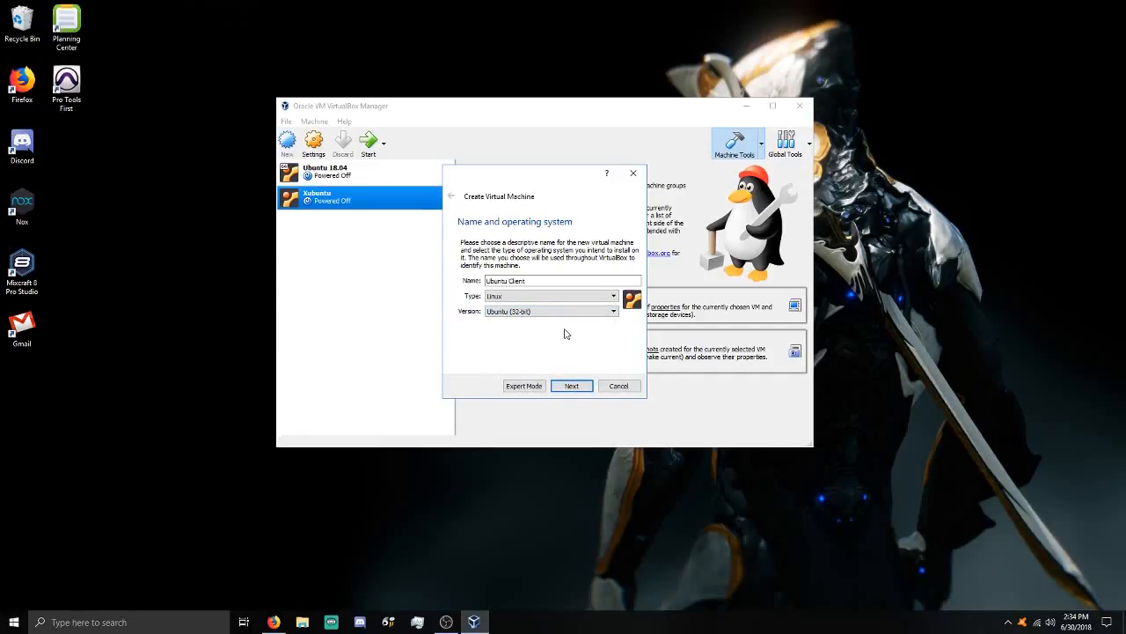
click(572, 385)
Allocate 2048 MB of memory and choose a new virtual hard disk of type VDI (VirtualBox Disk Image)
text(2048)
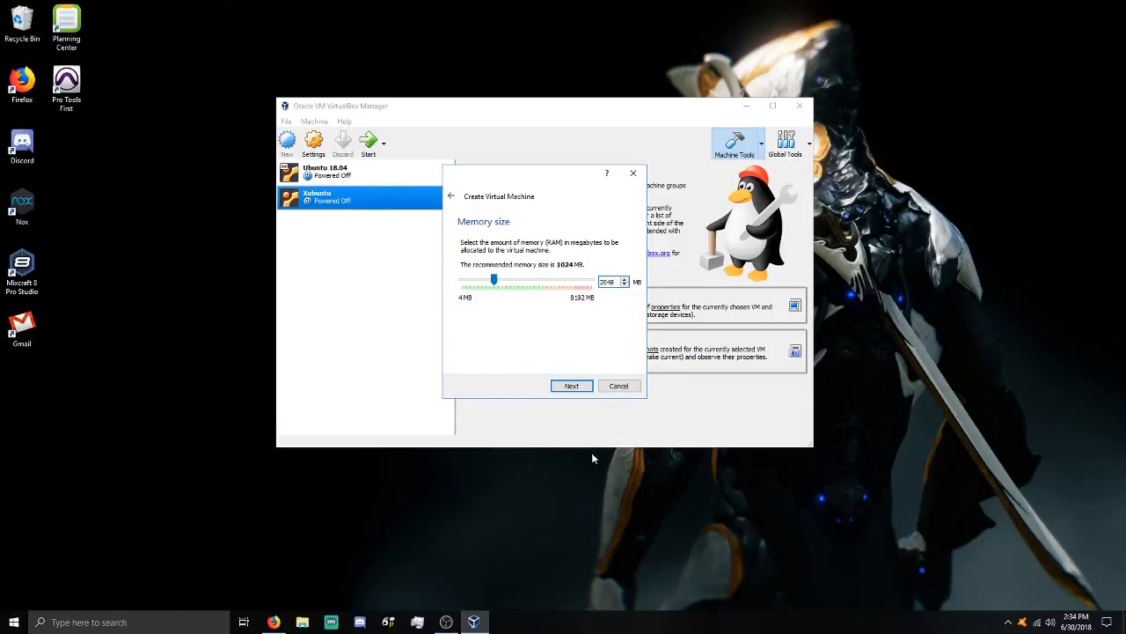
click(580, 389)
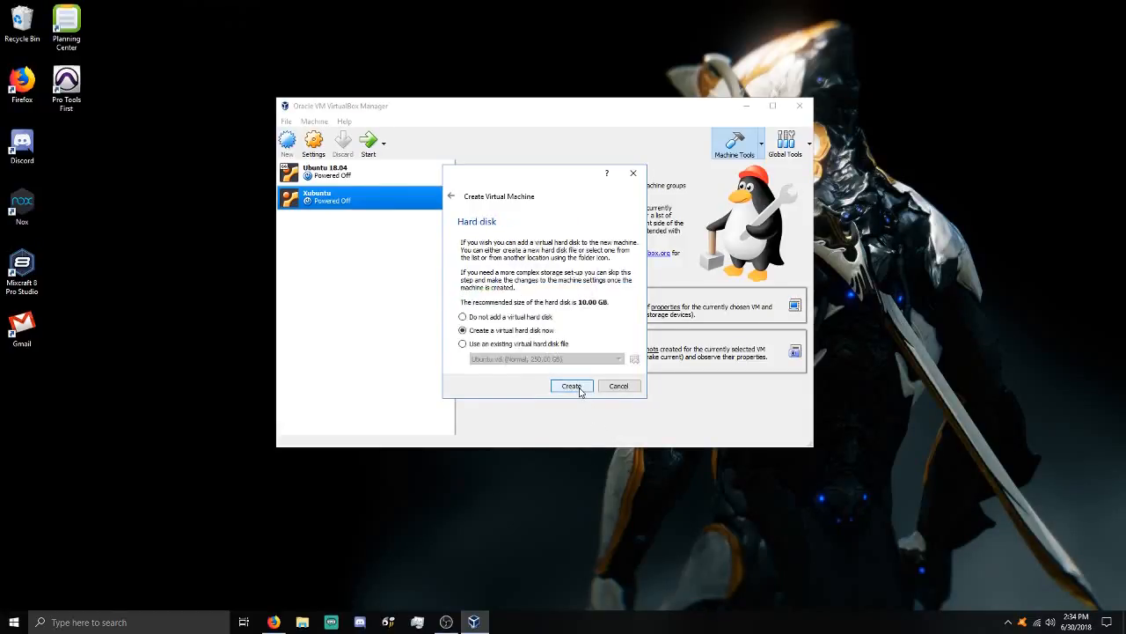
click(580, 391)
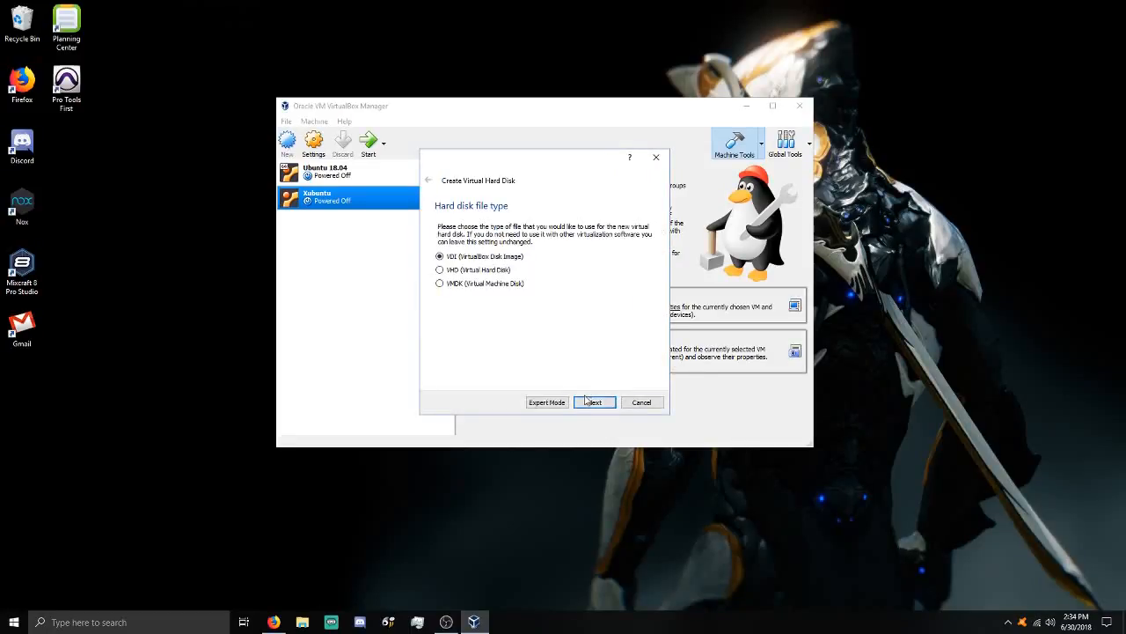
click(577, 405)
click(577, 407)
Set the virtual hard disk size to 50.00 GB and create the disk
drag(631, 292, 697, 282)
text(30.00)
key(BackSpace)
key(BackSpace)
key(BackSpace)
key(BackSpace)
key(BackSpace)
key(BackSpace)
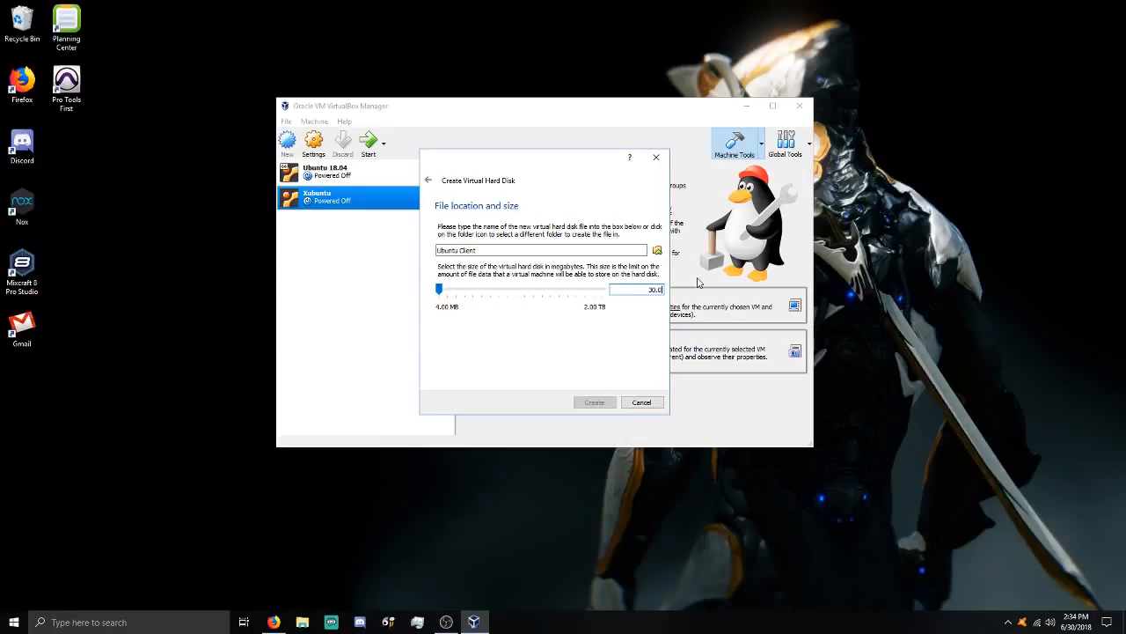
text(50.00 GB)
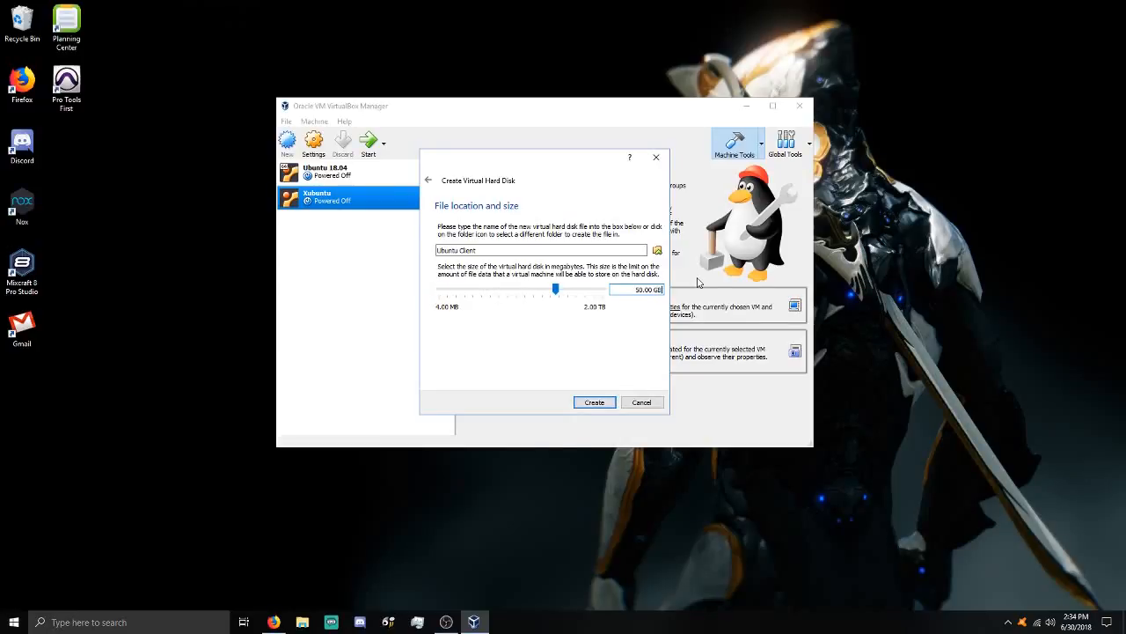
click(601, 400)
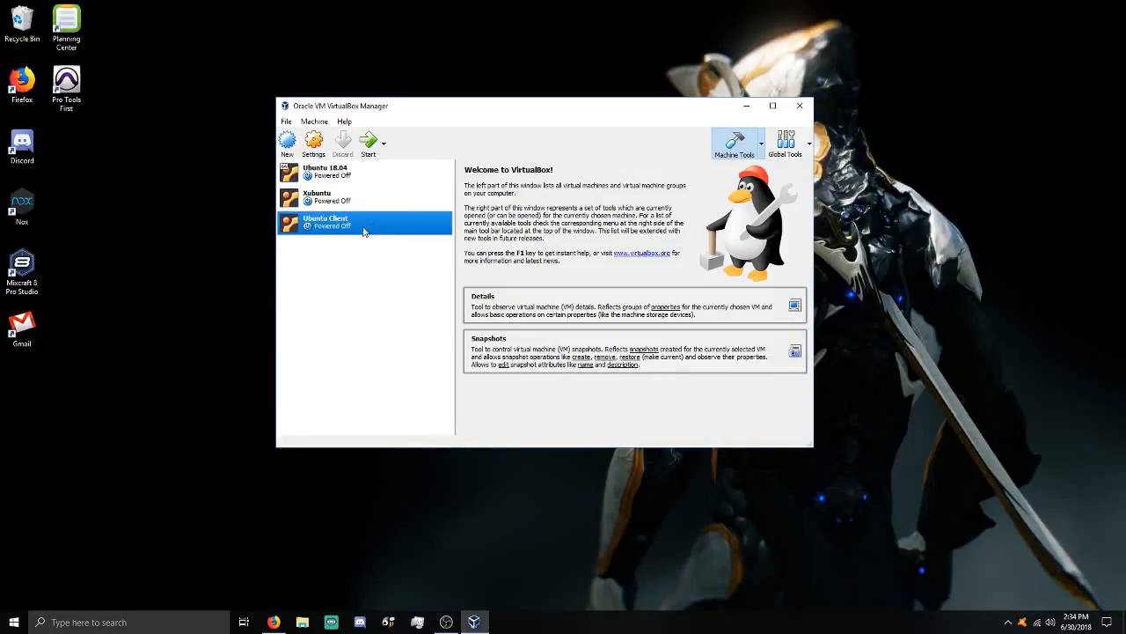
In the Ubuntu Client machine's description, add an "IP:" line and an "SSH" section with "Port 22"
click(315, 145)
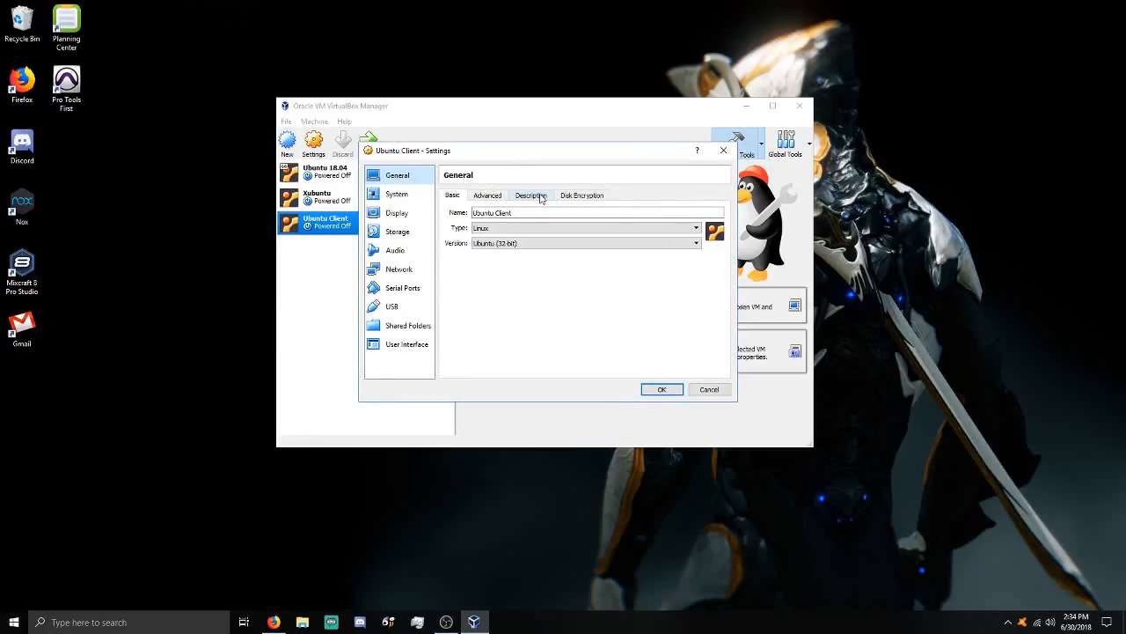
click(540, 196)
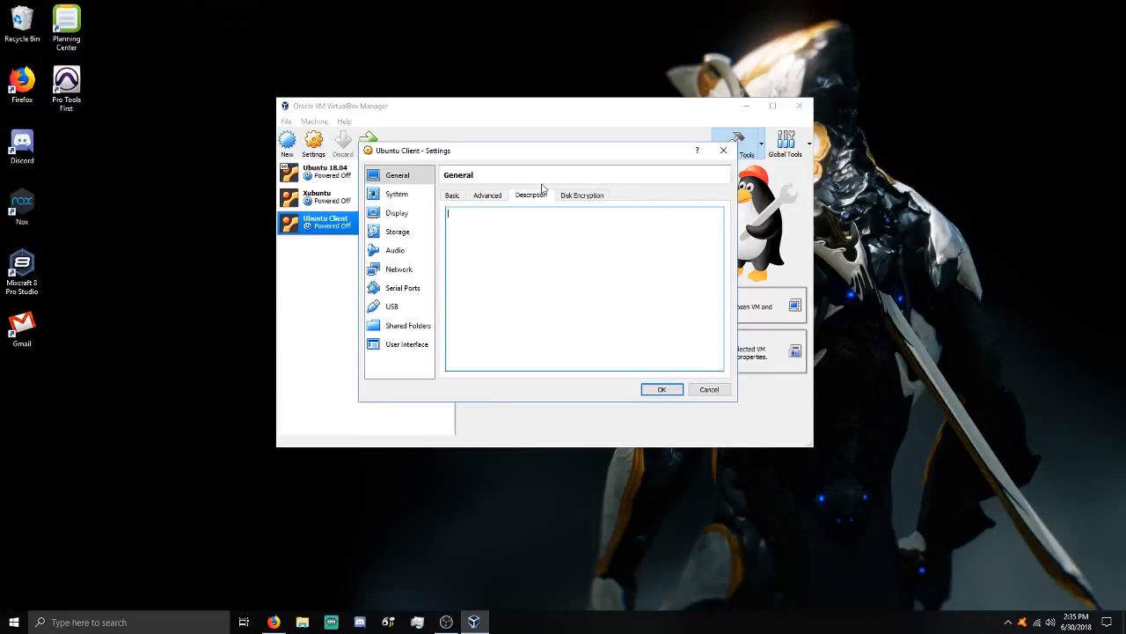
text(IP)
key(BackSpace)
key(BackSpace)
text(IP:)
key(Return)
text(SSH)
text(PO)
key(BackSpace)
key(BackSpace)
key(BackSpace)
text(ort 22)
Add "Login:" and "Pwd:" lines to the SSH notes with the account's user name and password
text(Login: jmyrtle Pwd: ***)
key(Return)
key(shift+Left)
key(shift+Left)
key(shift+Left)
key(shift+Left)
key(shift+Left)
key(shift+Left)
key(shift+Left)
key(shift+Left)
key(BackSpace)
text(myrt)
key(BackSpace)
key(BackSpace)
key(BackSpace)
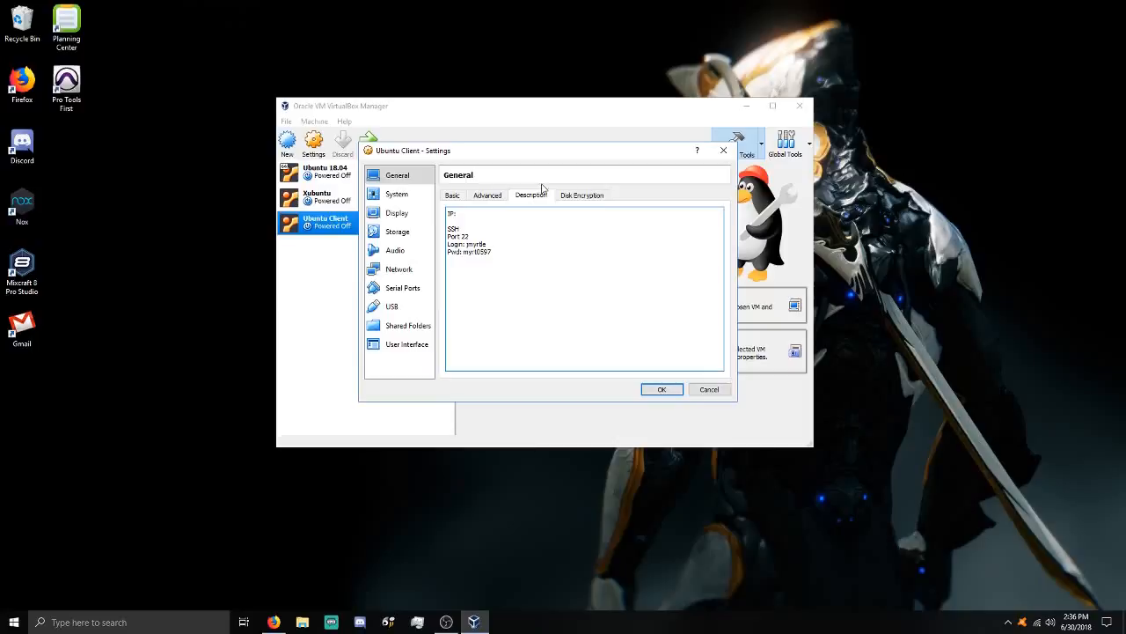
text(Commands)
Add a "Commands:" section to the description with "Shutdown: poweroff" and "Shutdown: shutdown -h now"
text(Su)
text(h)
text(utdown:)
text( poweroff)
text(ff)
text(Shutdown)
text(: shutdo)
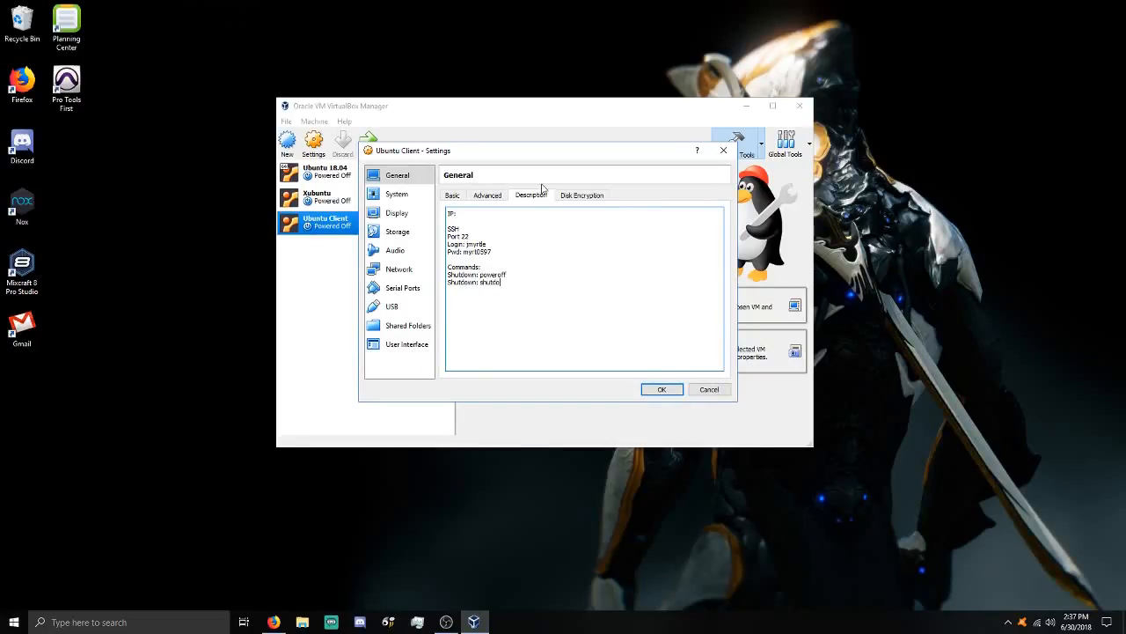
text(wn -h now)
Add the lines "Restart: reboot" and "Login Desktop Client: startx" to the commands in the description
text(Ref:)
text(tart)
text(: reboot)
key(Return)
text(Login: Desktop E)
key(BackSpace)
text(Client:)
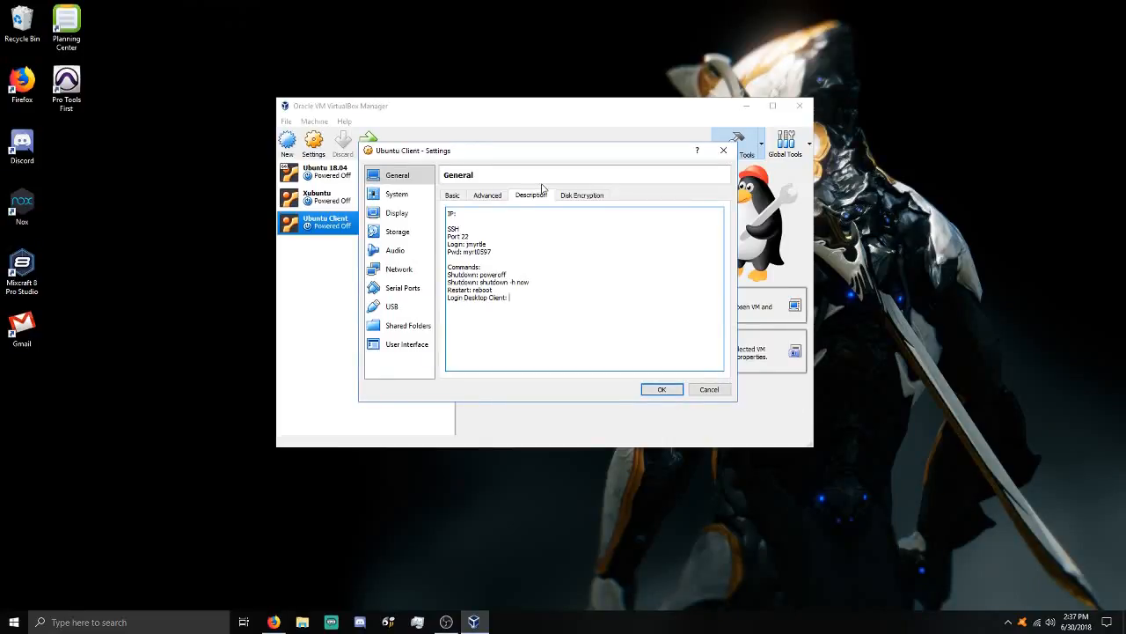
text( staetr)
key(BackSpace)
key(BackSpace)
text(rtx)
drag(595, 333, 452, 200)
click(584, 301)
drag(500, 211, 446, 214)
click(471, 219)
click(562, 229)
click(524, 212)
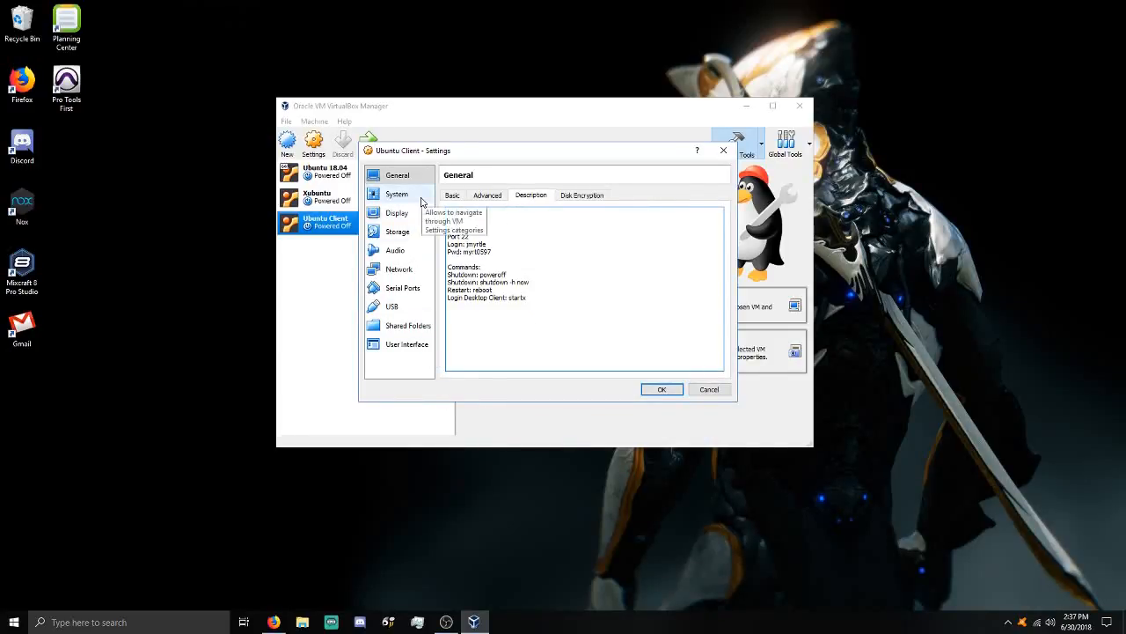
Disable Floppy and move it last in the boot order, and raise the video memory to the 128 MB maximum
click(421, 200)
click(513, 240)
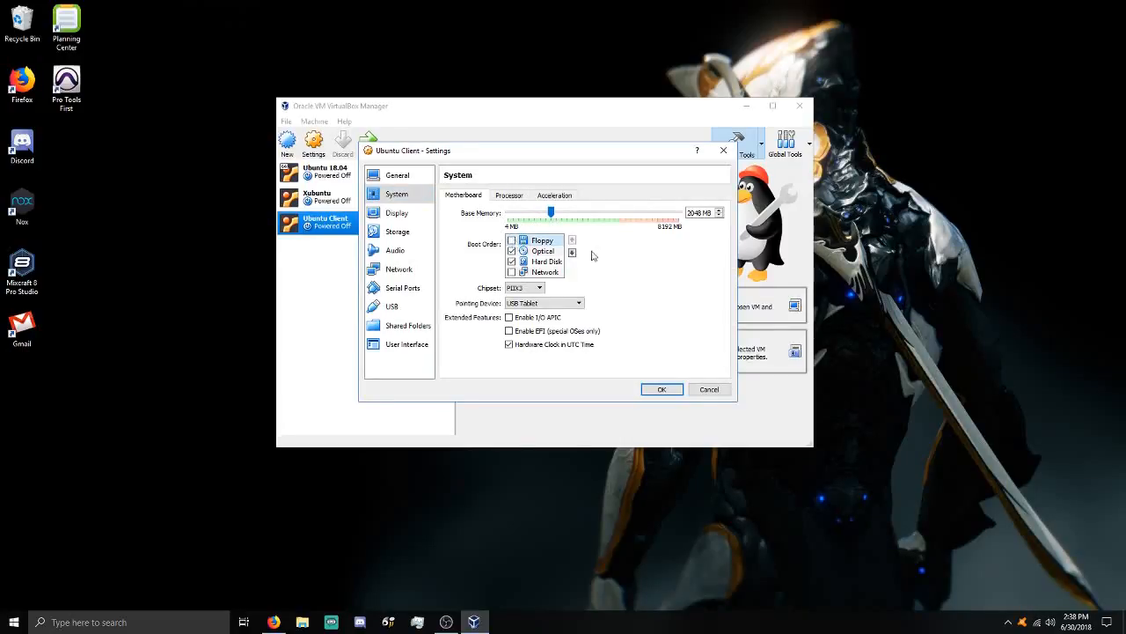
click(573, 252)
click(573, 253)
click(572, 253)
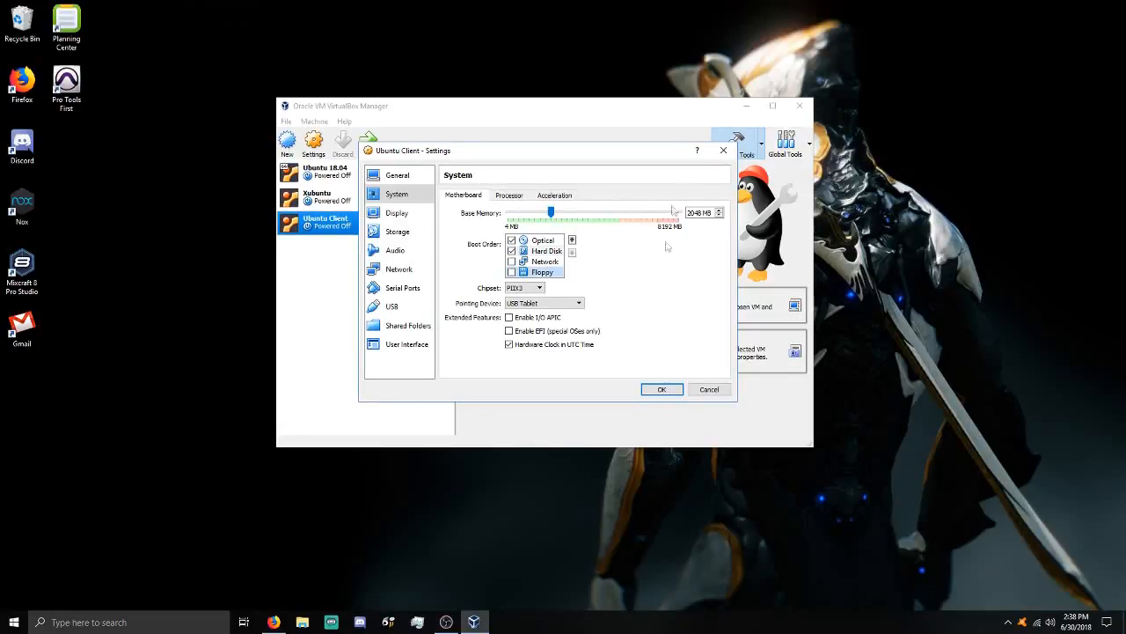
click(397, 216)
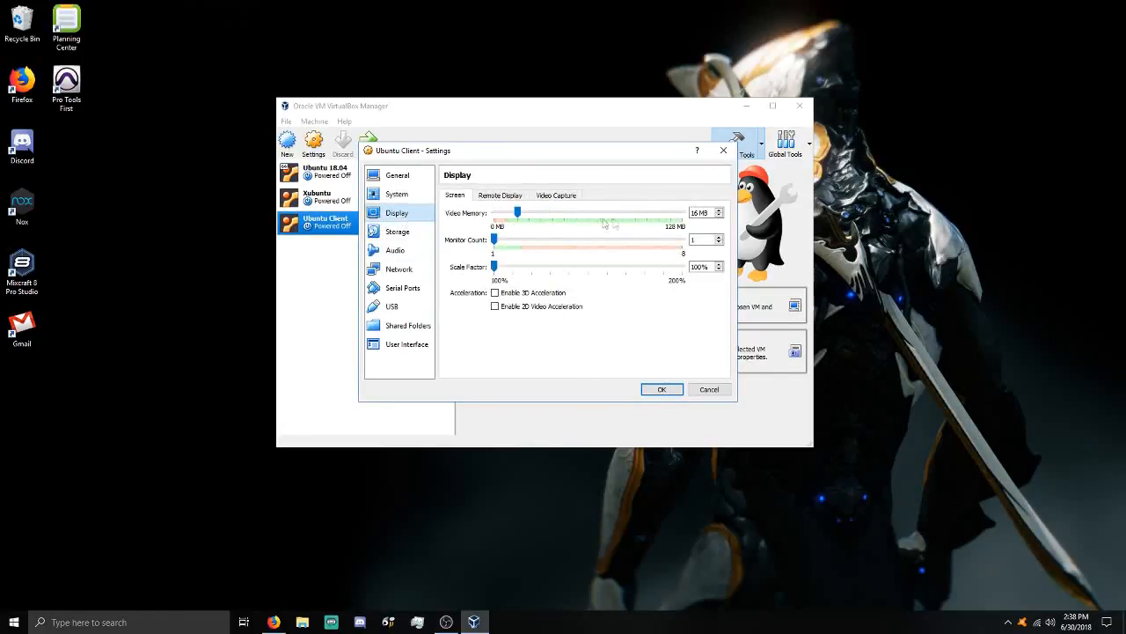
drag(517, 212, 696, 210)
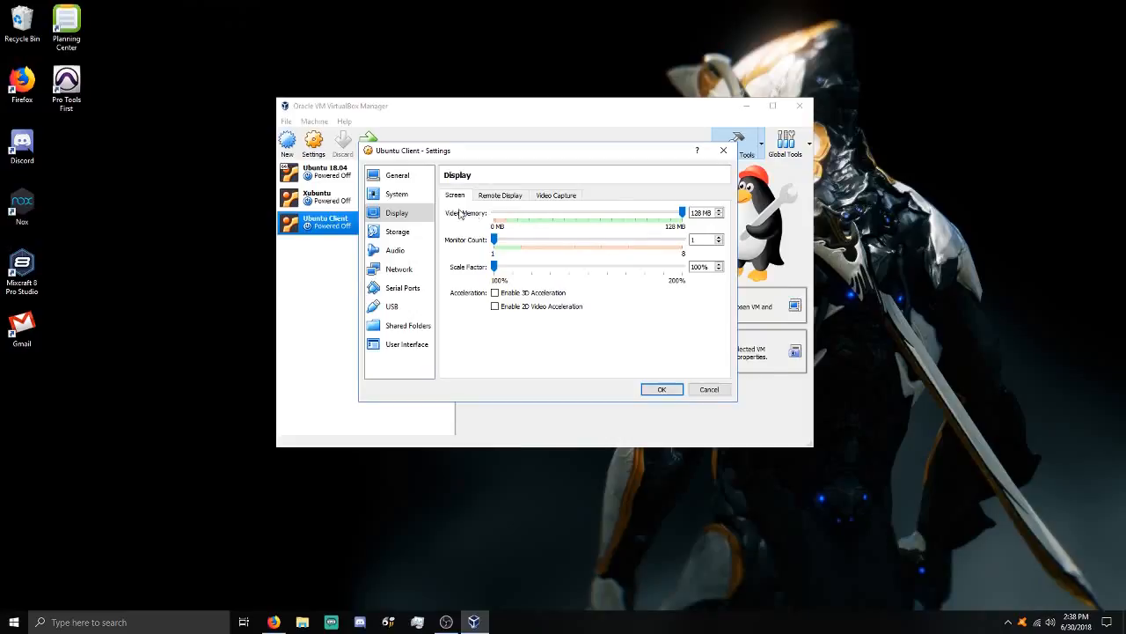
Load ubuntu-16.04.4-server-i386.iso into the empty optical drive on the IDE controller
click(396, 231)
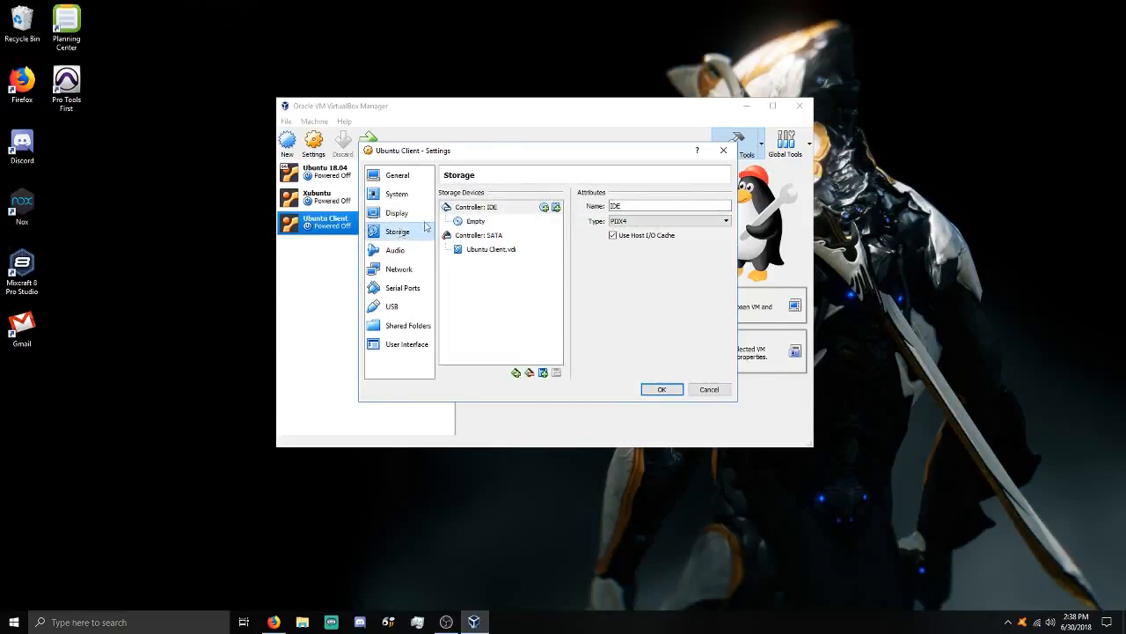
click(498, 221)
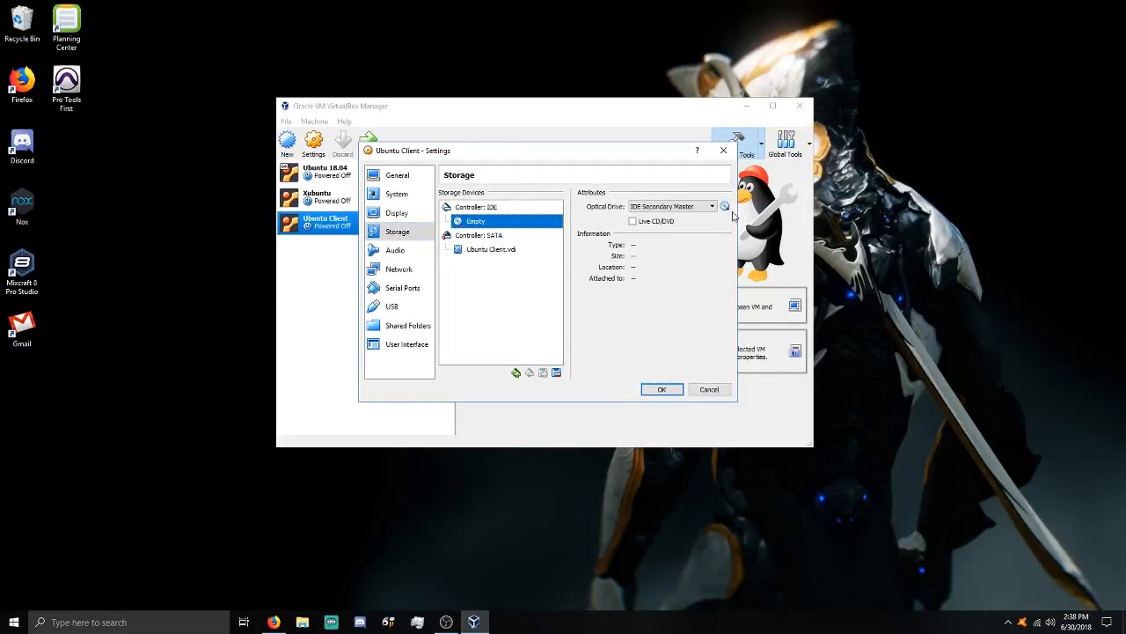
click(726, 206)
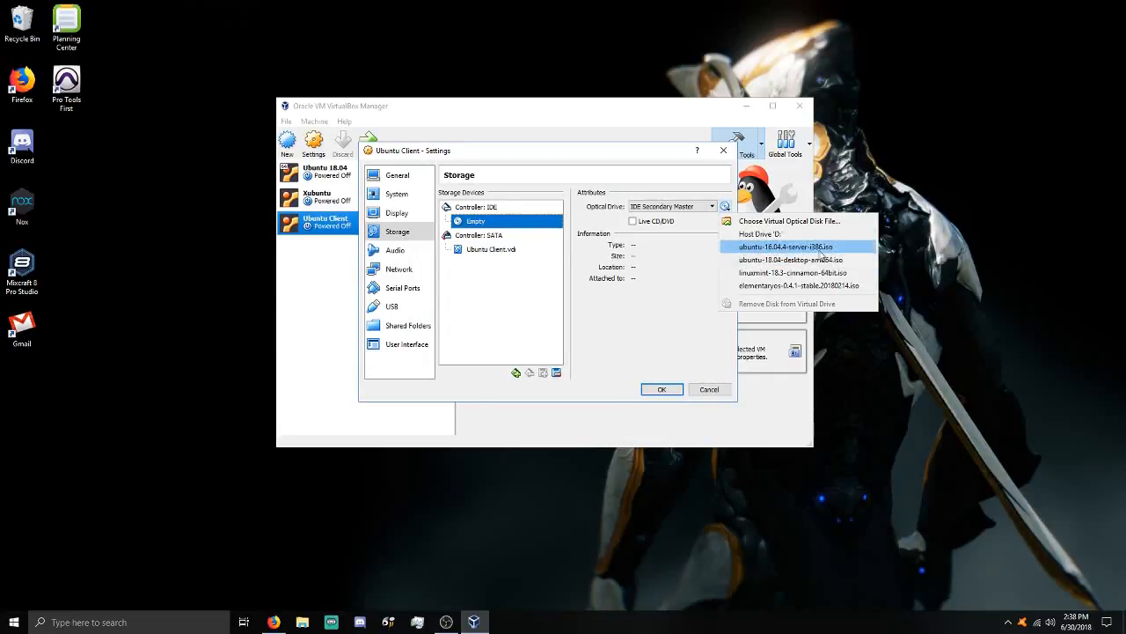
click(843, 250)
click(395, 250)
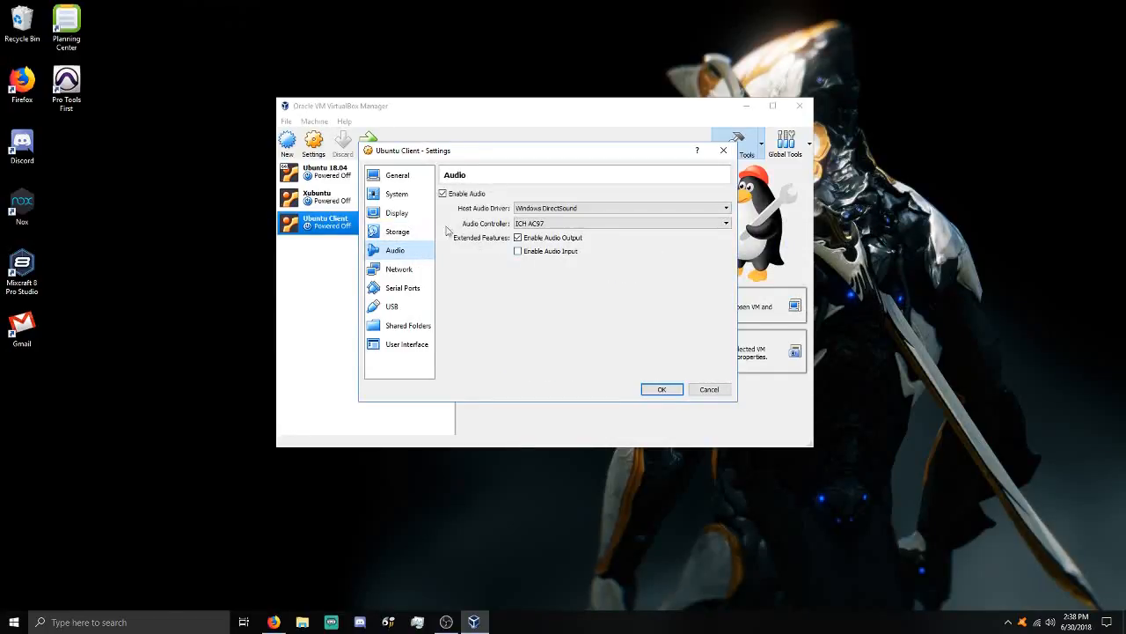
click(397, 231)
click(725, 206)
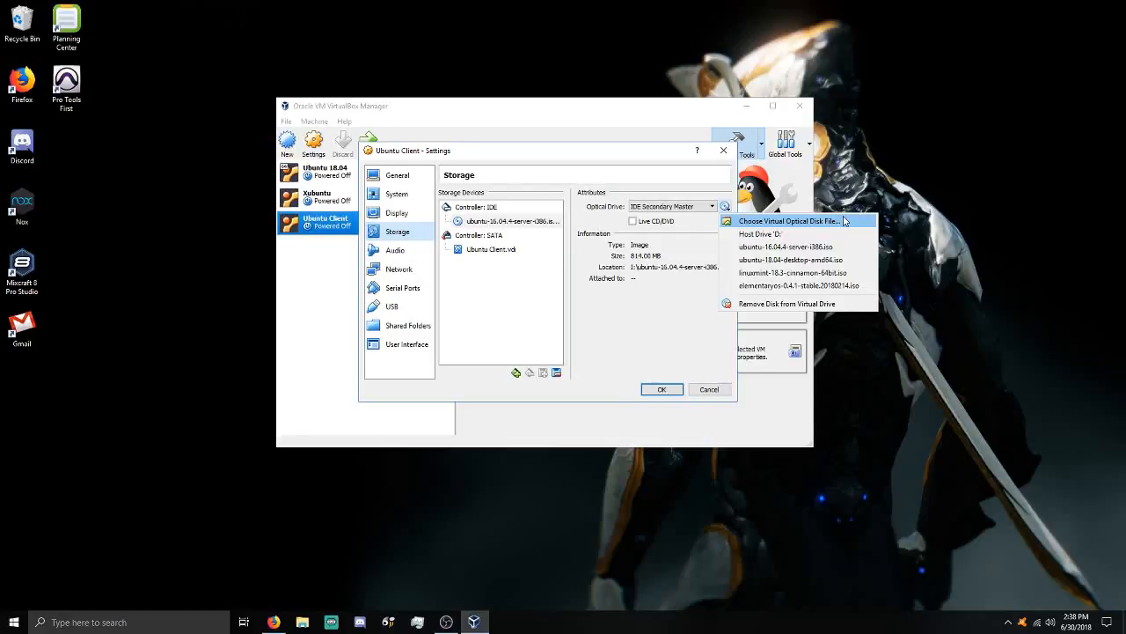
click(785, 247)
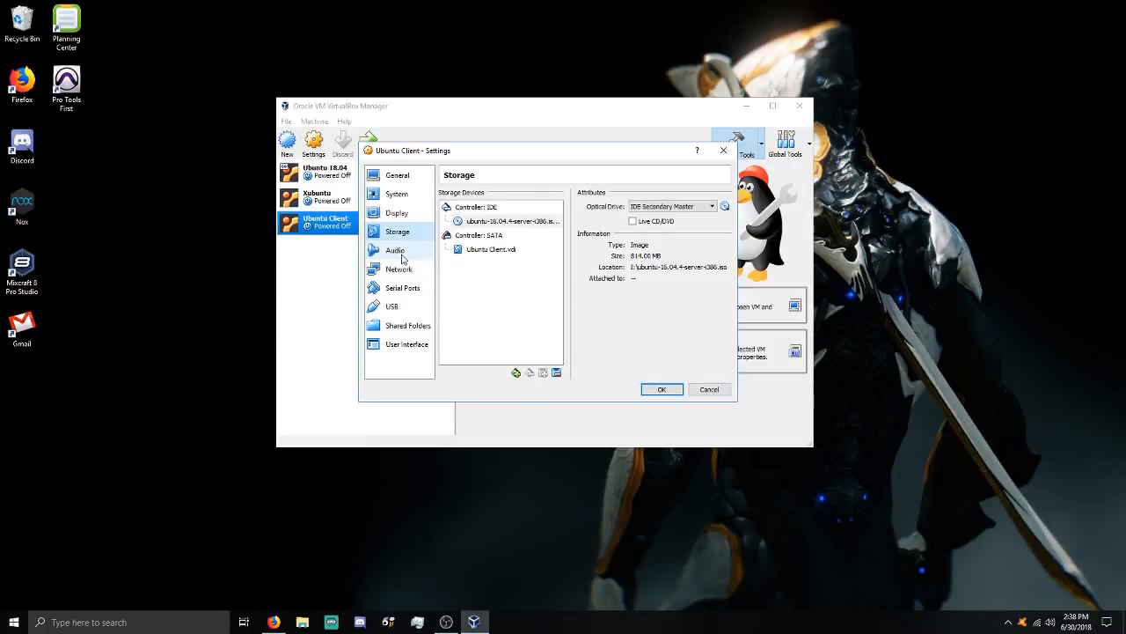
Attach network Adapter 1 to Bridged Adapter, using the RT73 USB Wireless LAN Card
click(402, 252)
click(403, 267)
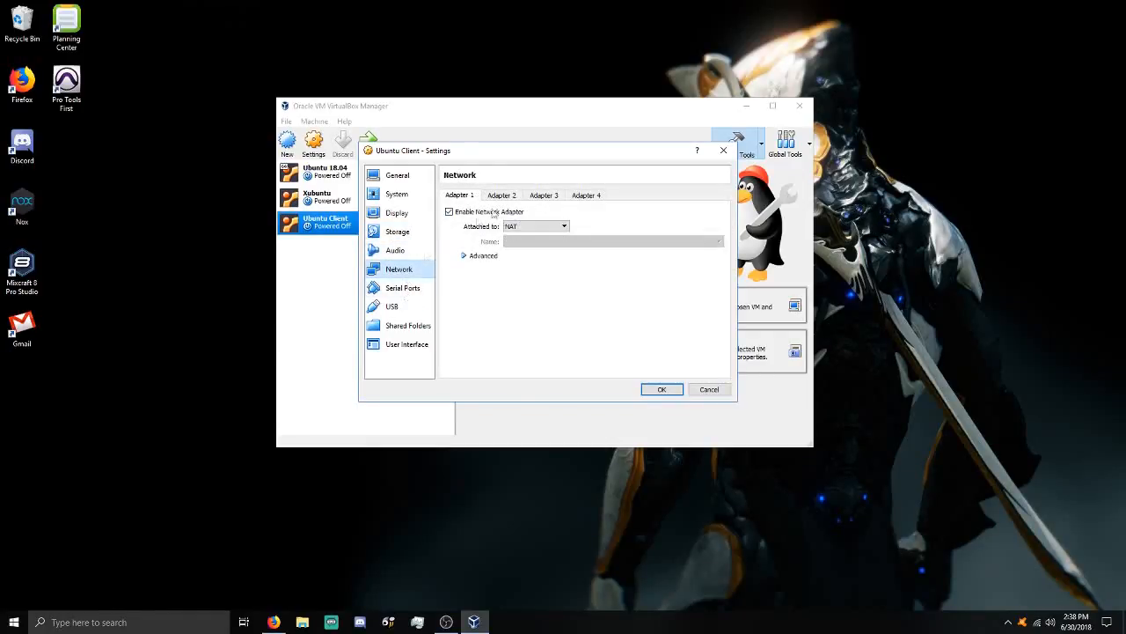
click(519, 224)
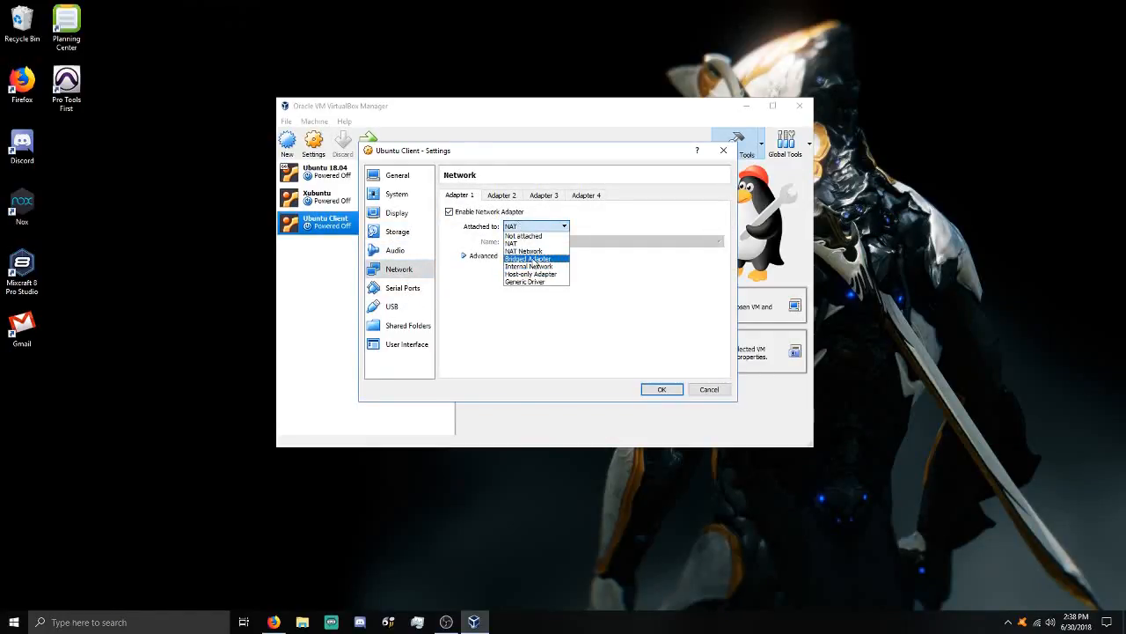
click(531, 258)
click(539, 245)
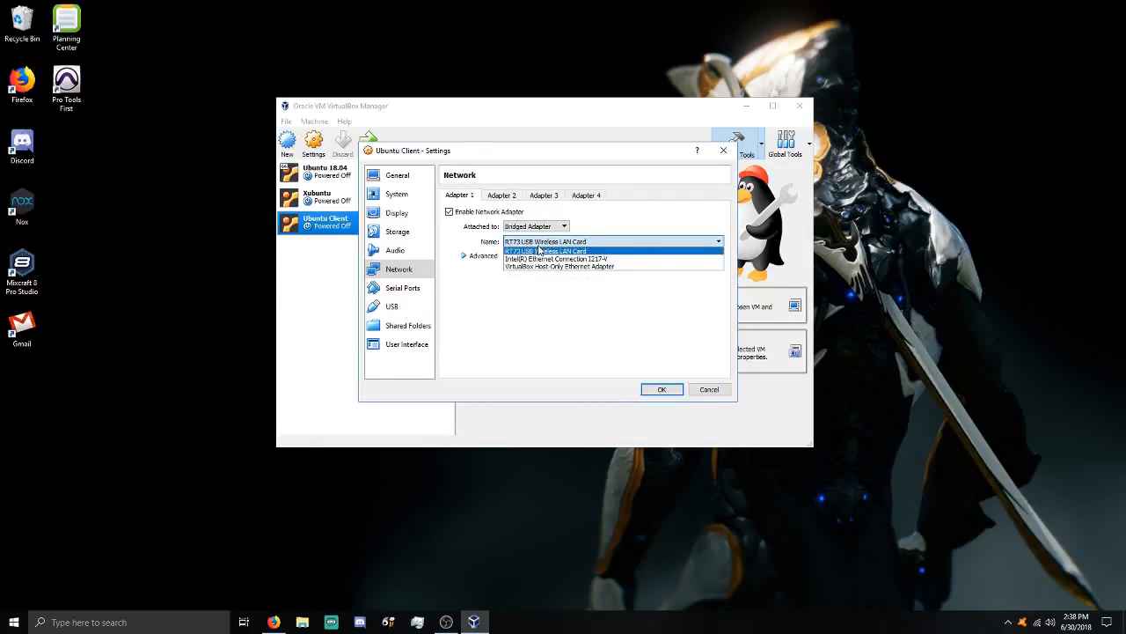
click(604, 251)
click(589, 244)
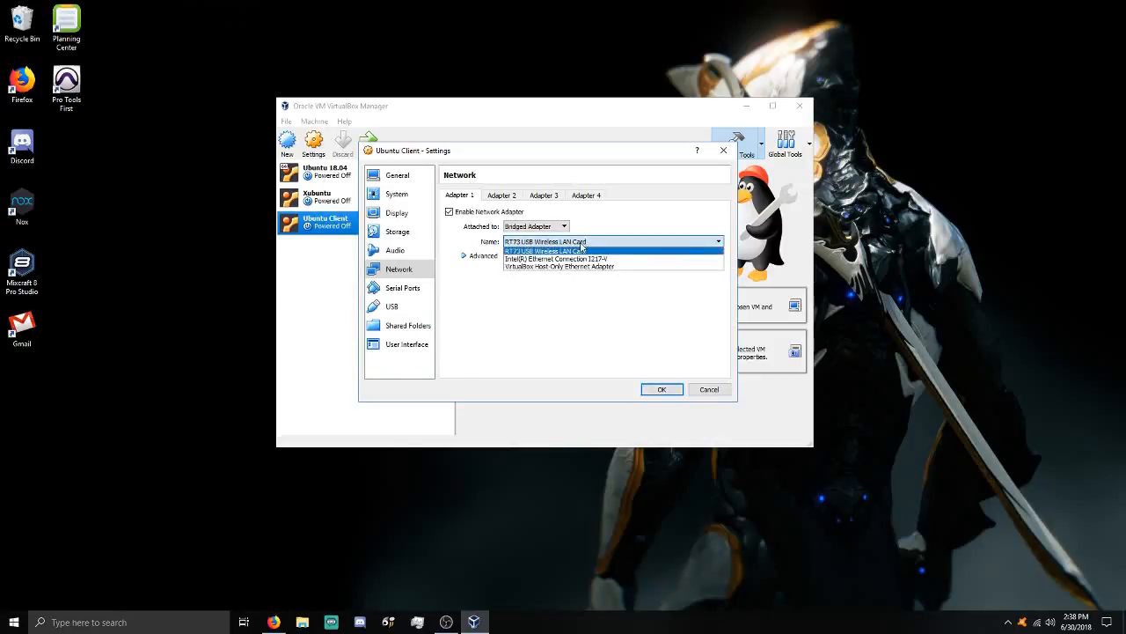
click(528, 251)
click(528, 250)
click(526, 255)
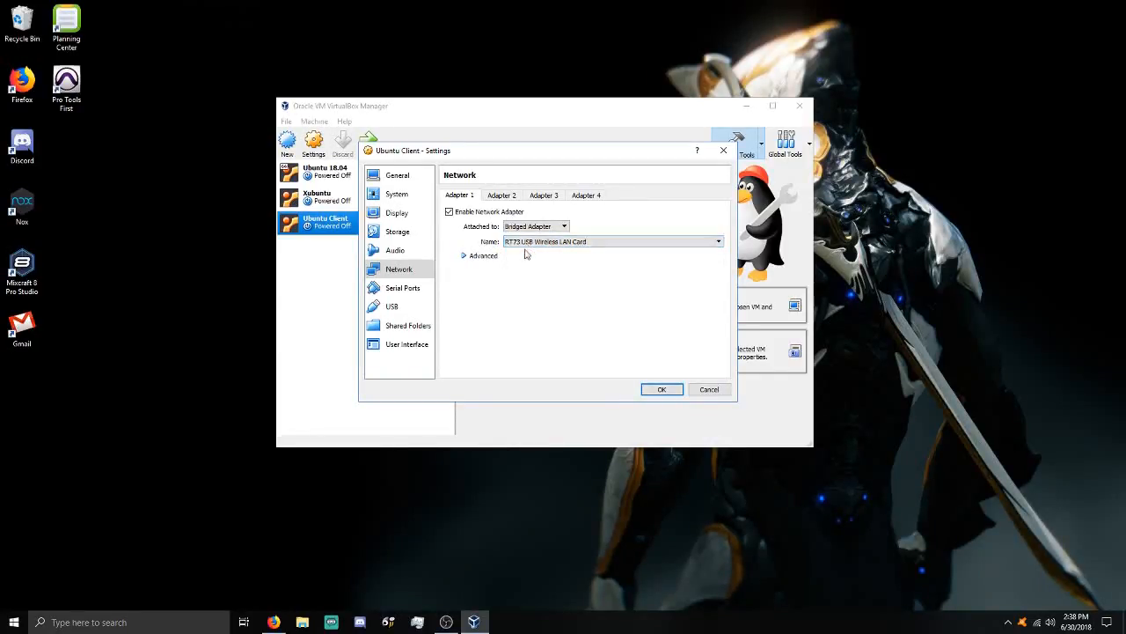
Turn off the mini toolbar for full-screen and seamless mode and save the machine's settings
click(407, 344)
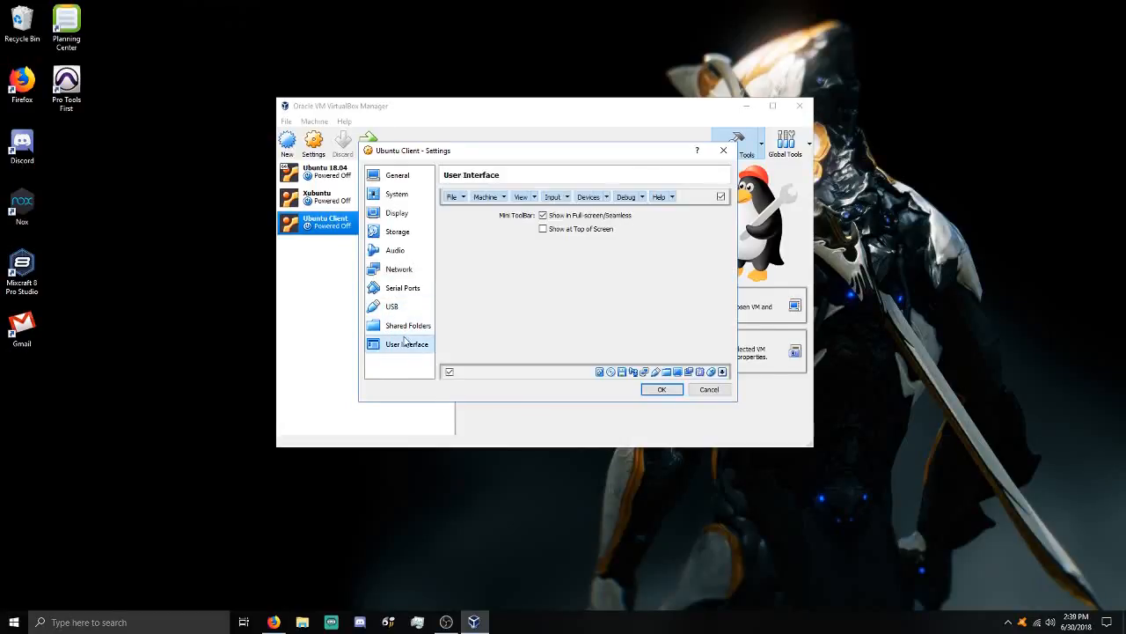
click(543, 216)
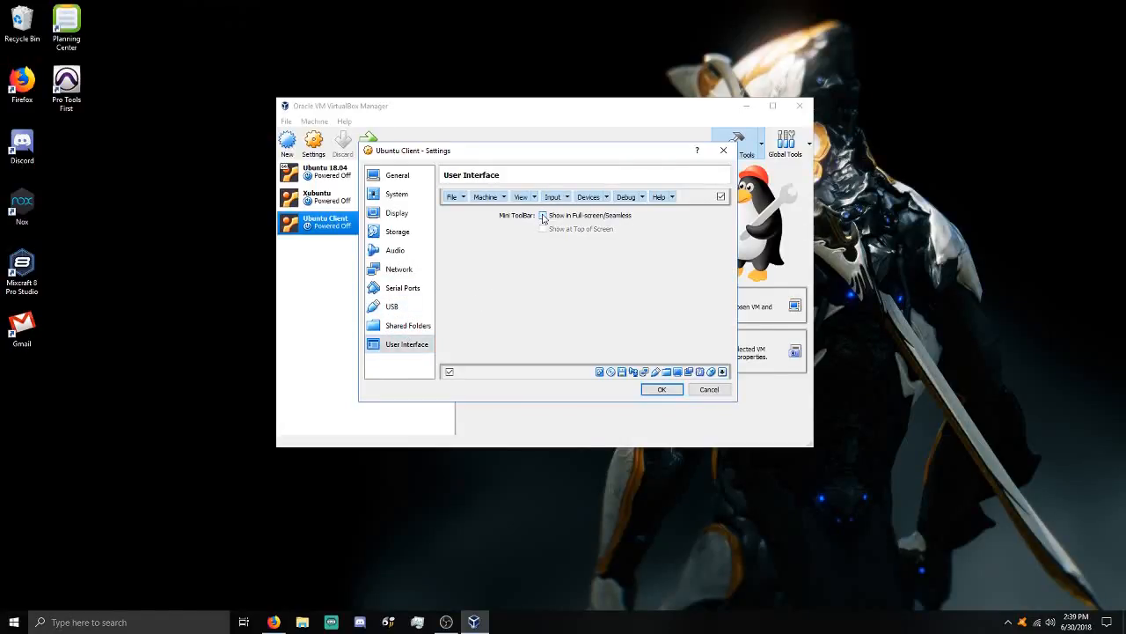
click(429, 178)
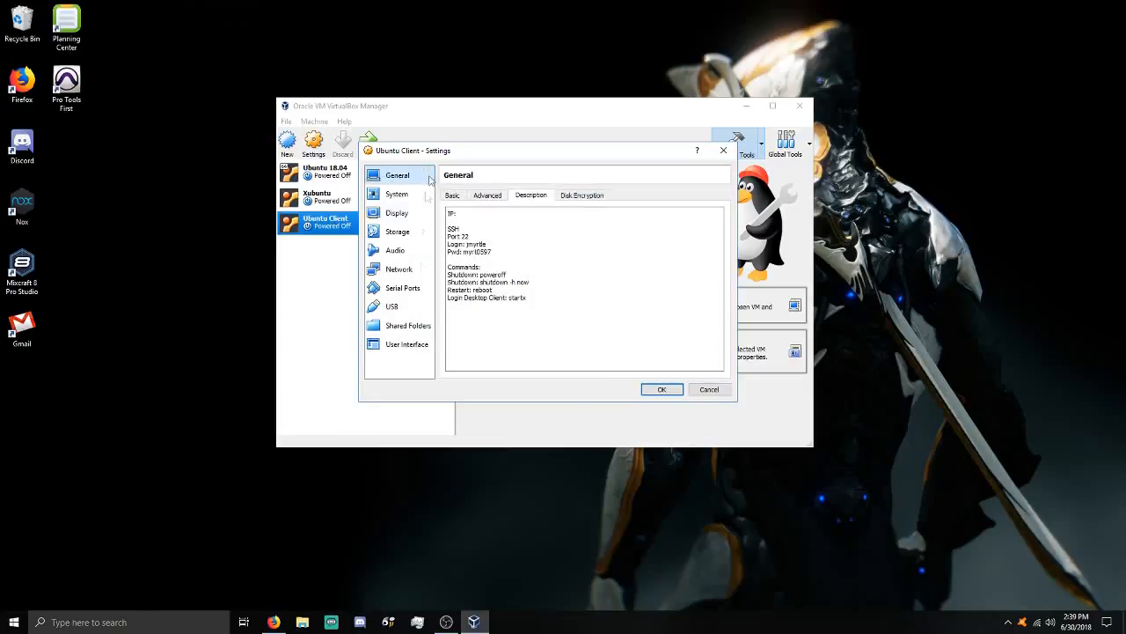
click(651, 390)
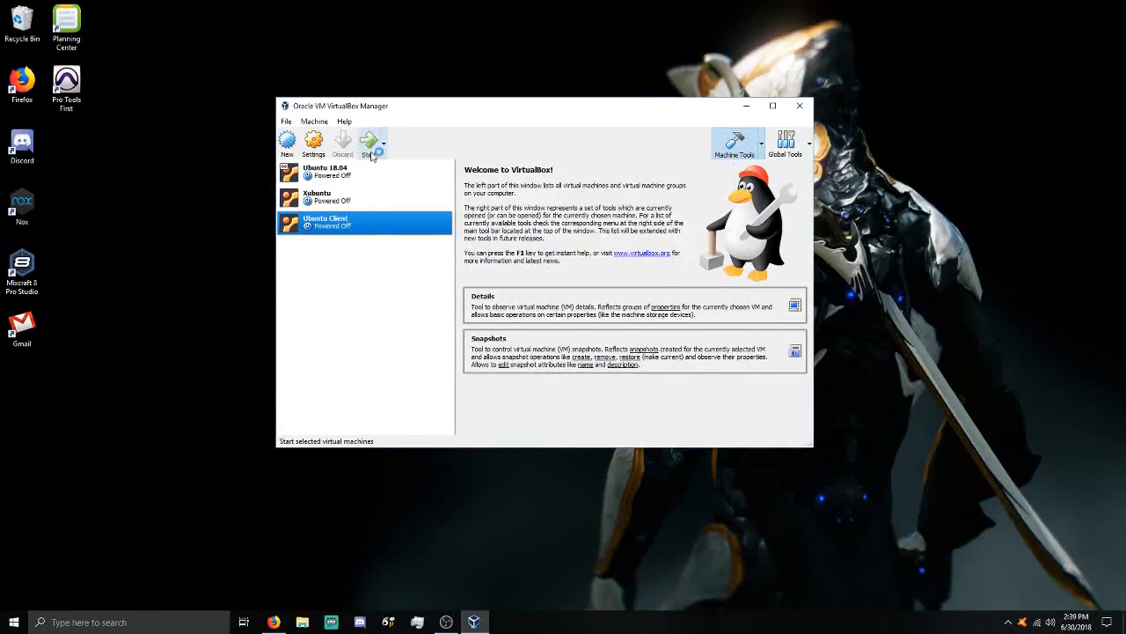
Start the Ubuntu Client machine, choose English as the boot language and launch Install Ubuntu Server
click(746, 106)
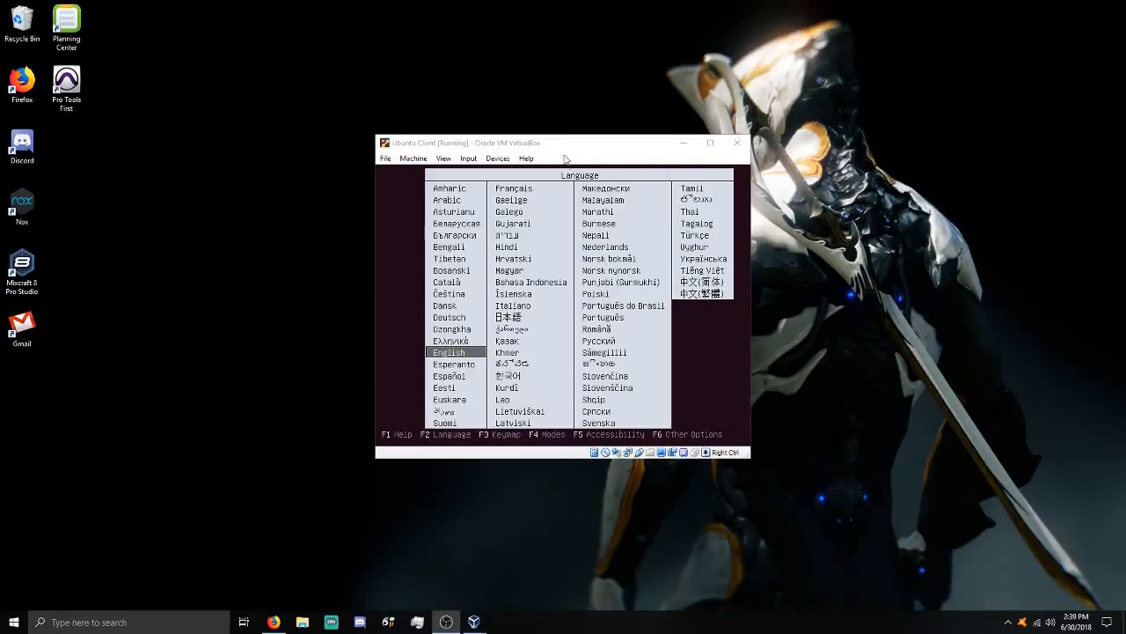
drag(560, 143, 553, 141)
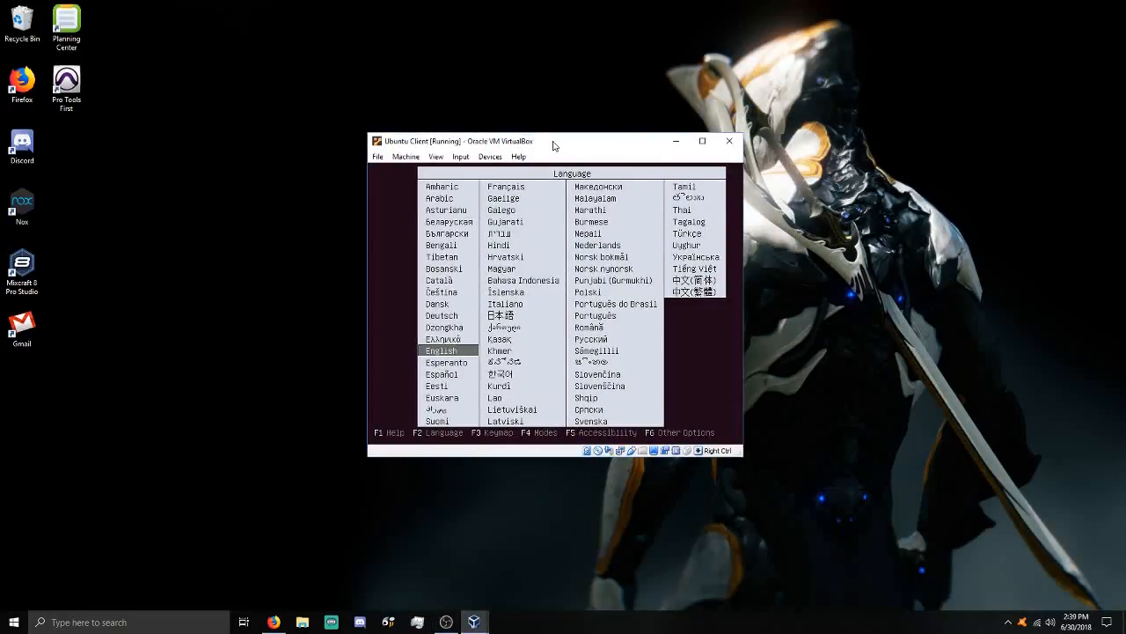
key(Return)
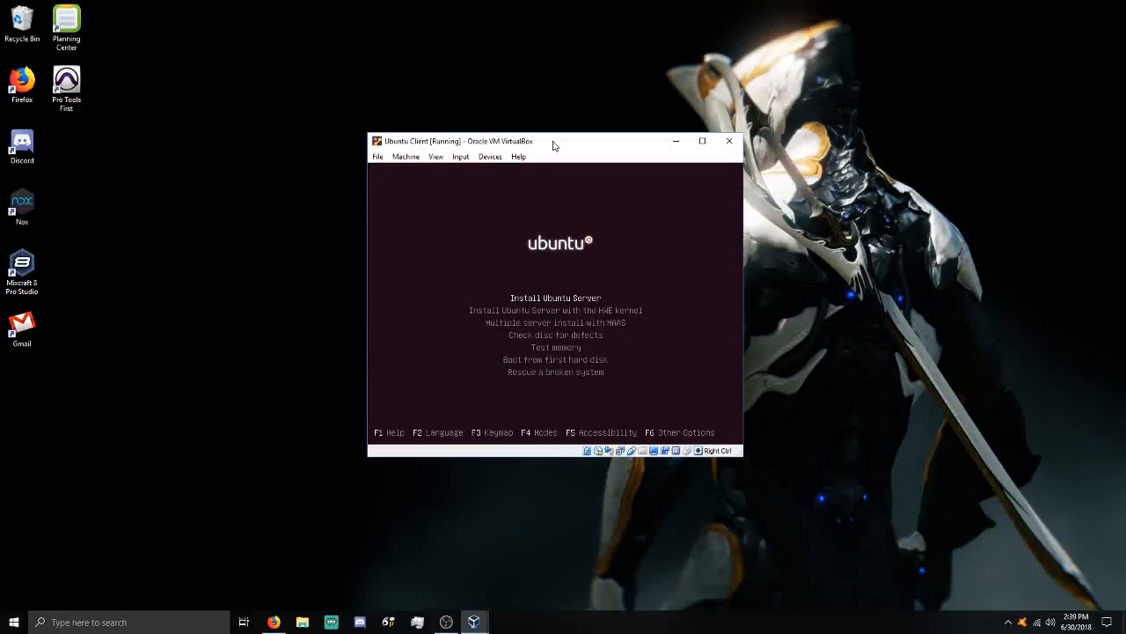
key(Return)
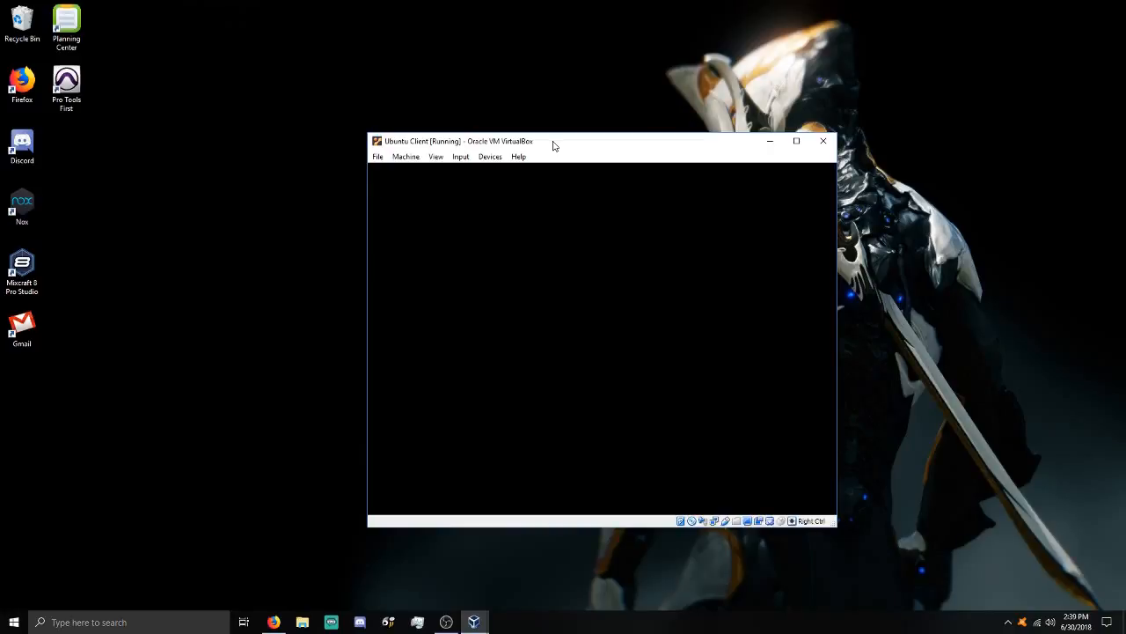
drag(553, 145, 506, 111)
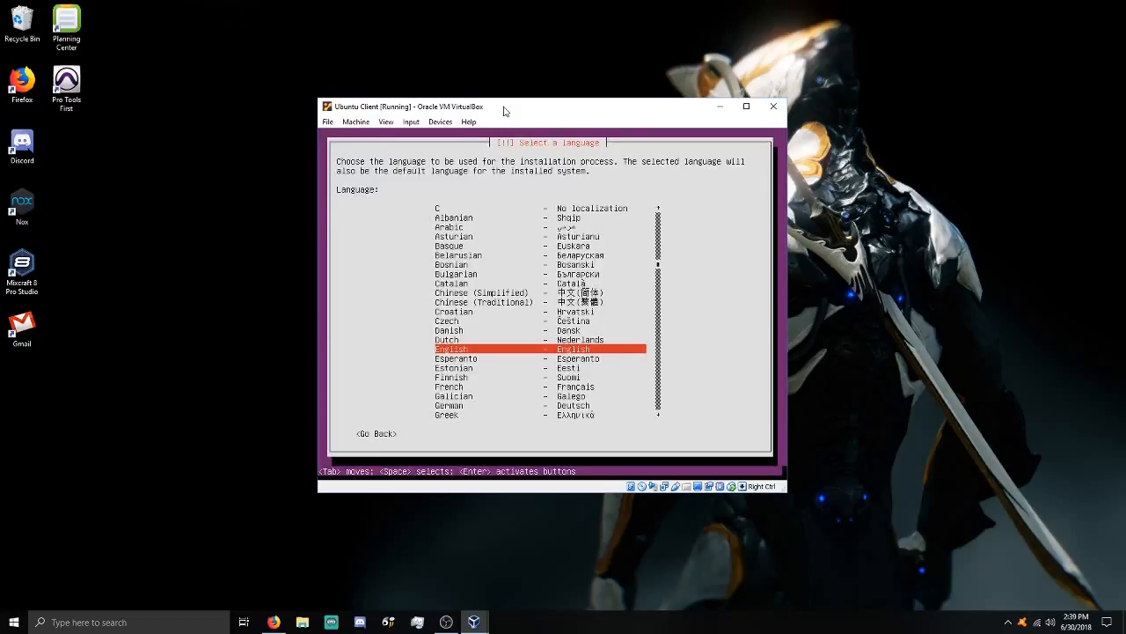
Set the installation language to English and the location to United States, accepting the defaults up to the hostname
key(Return)
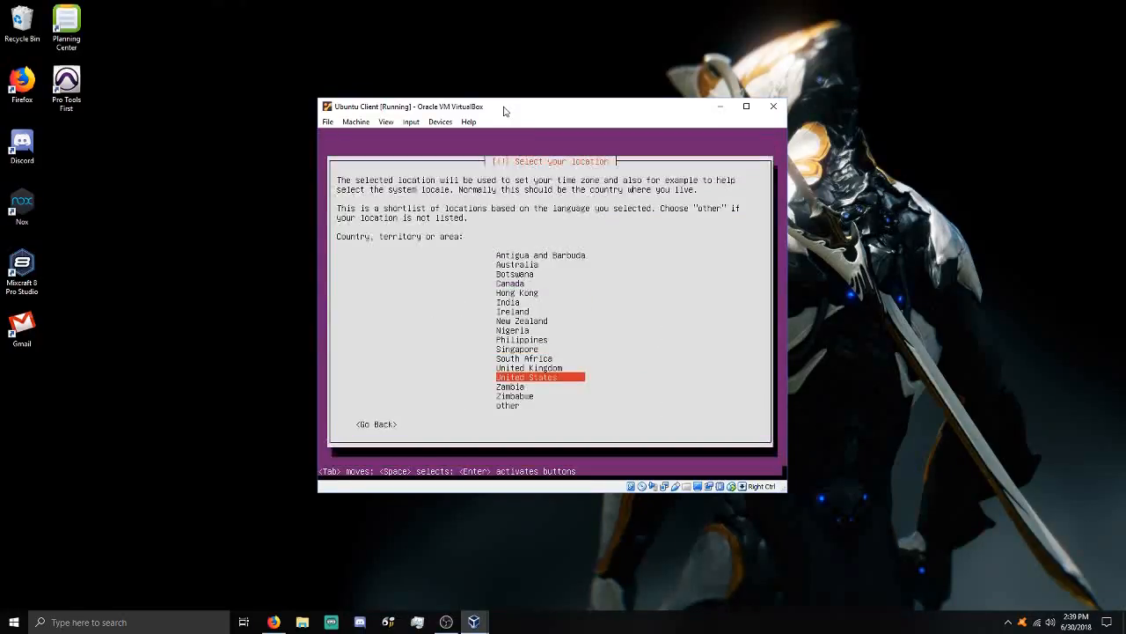
key(Return)
key(Return)
key(Return)
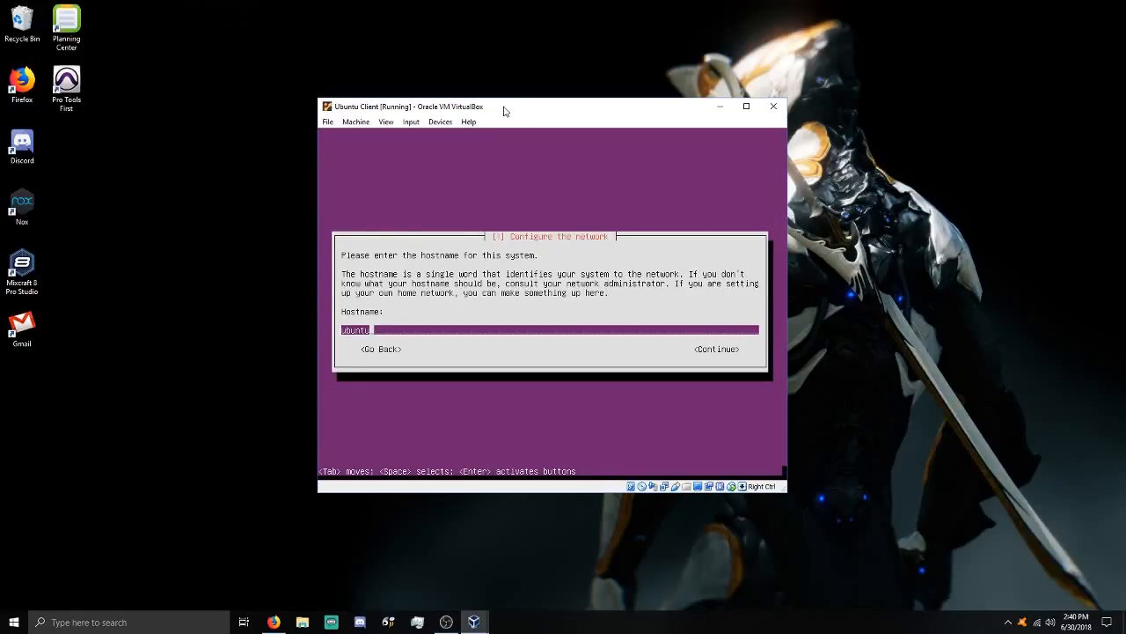
Replace the default hostname with mylinux and continue
key(BackSpace)
key(BackSpace)
key(BackSpace)
key(BackSpace)
key(BackSpace)
key(BackSpace)
text(mylinux)
key(BackSpace)
key(BackSpace)
key(BackSpace)
key(BackSpace)
key(BackSpace)
key(BackSpace)
key(BackSpace)
text(mylinux)
key(Return)
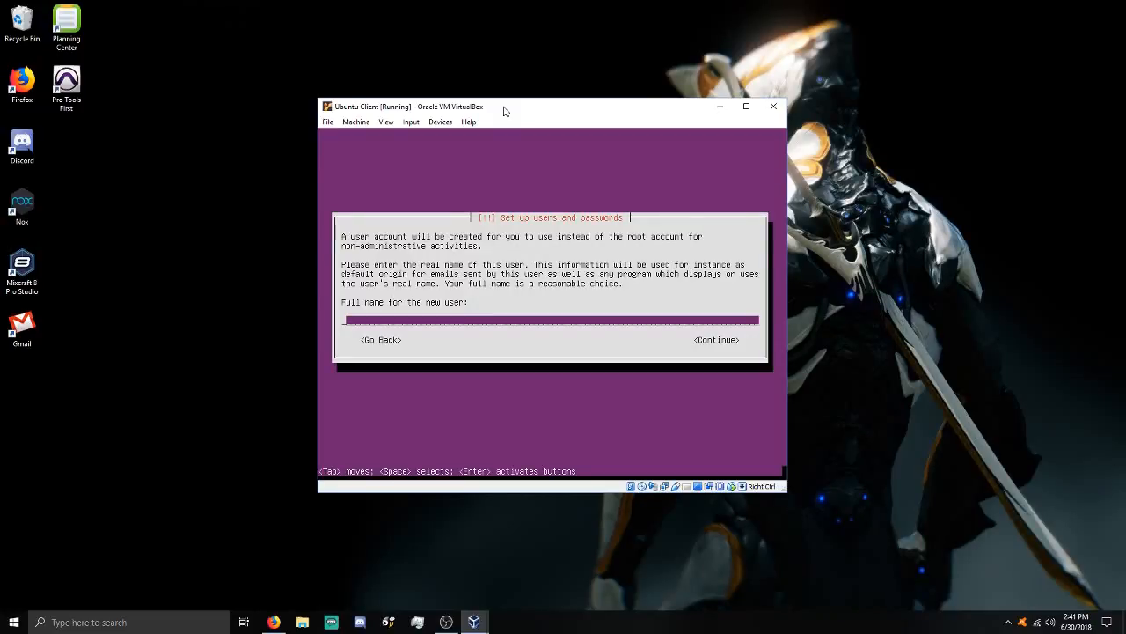
Enter the new user's full name and replace the suggested username with the account's user name
text(Jeremy Holt)
key(Return)
key(BackSpace)
key(BackSpace)
key(BackSpace)
key(BackSpace)
key(BackSpace)
key(BackSpace)
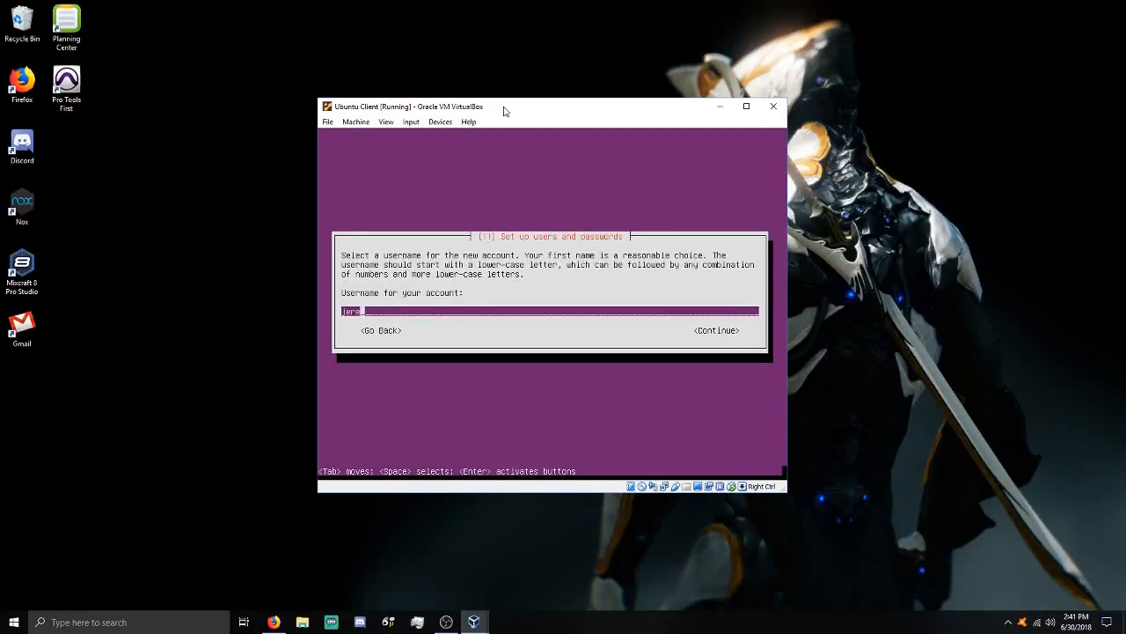
text(jmyrtle)
key(Return)
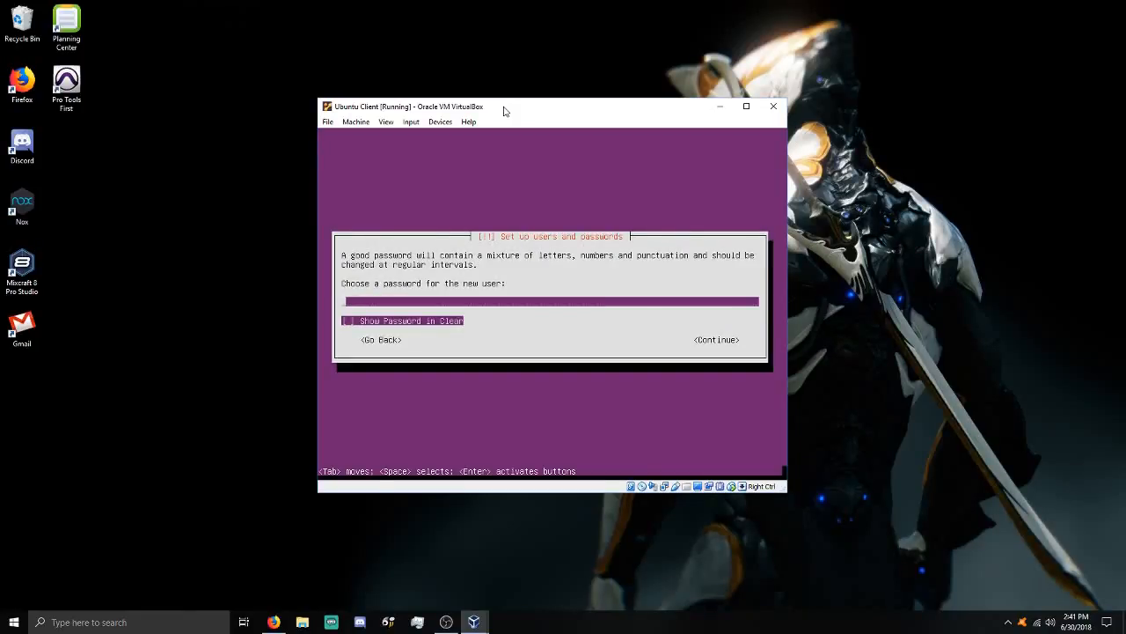
Enter the new user's password and re-enter it for verification
text(********)
key(Return)
text(********)
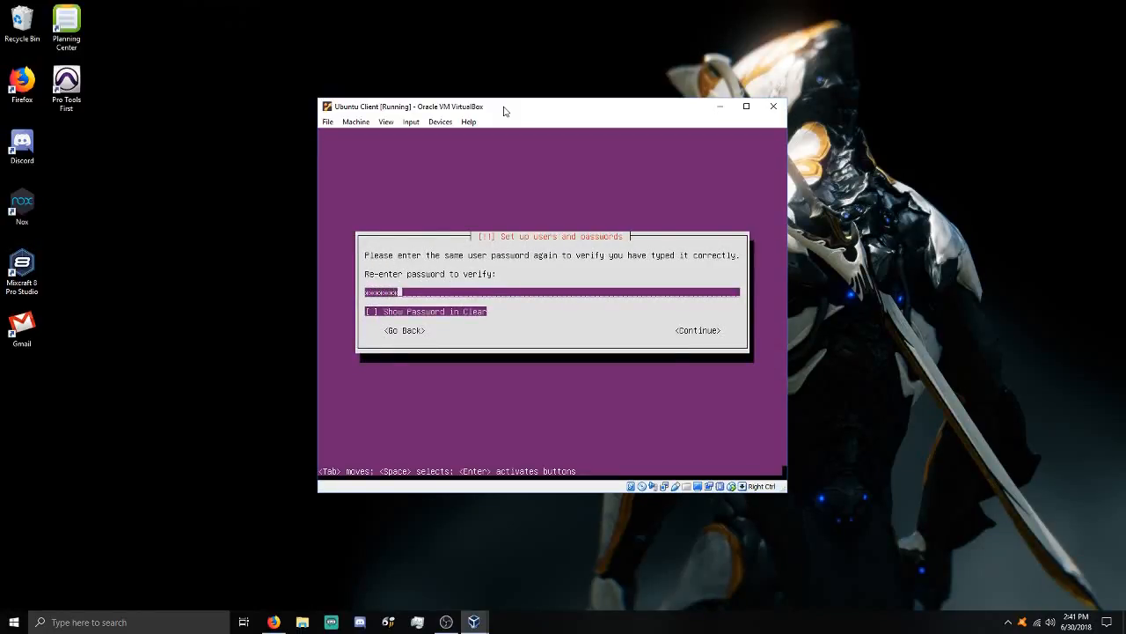
key(Return)
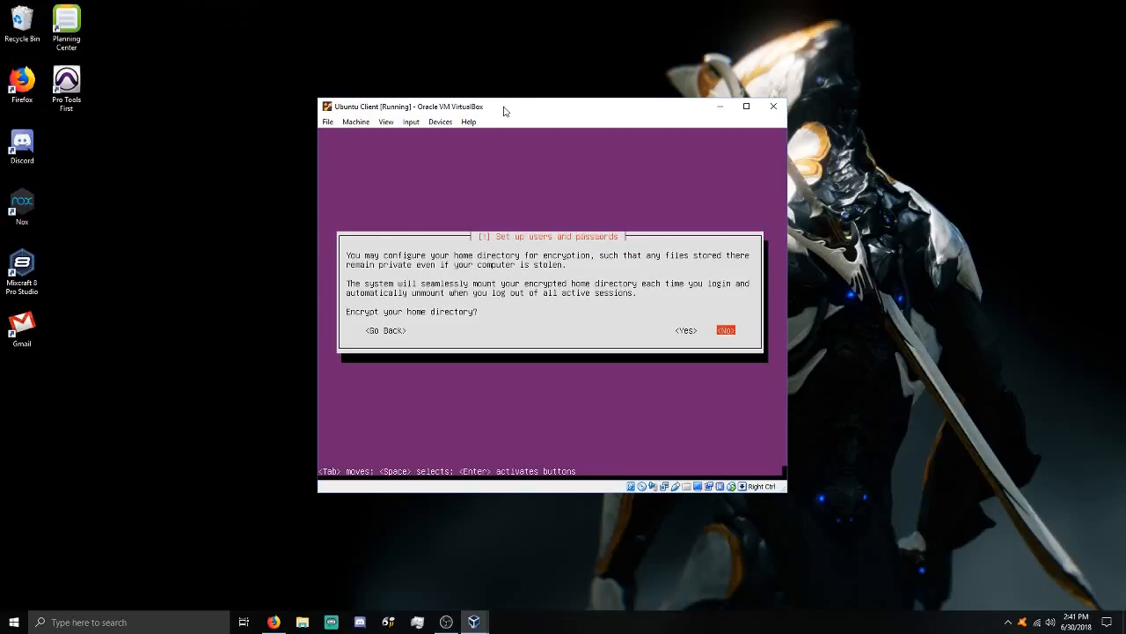
Decline home directory encryption and accept America/New_York as the time zone
key(Return)
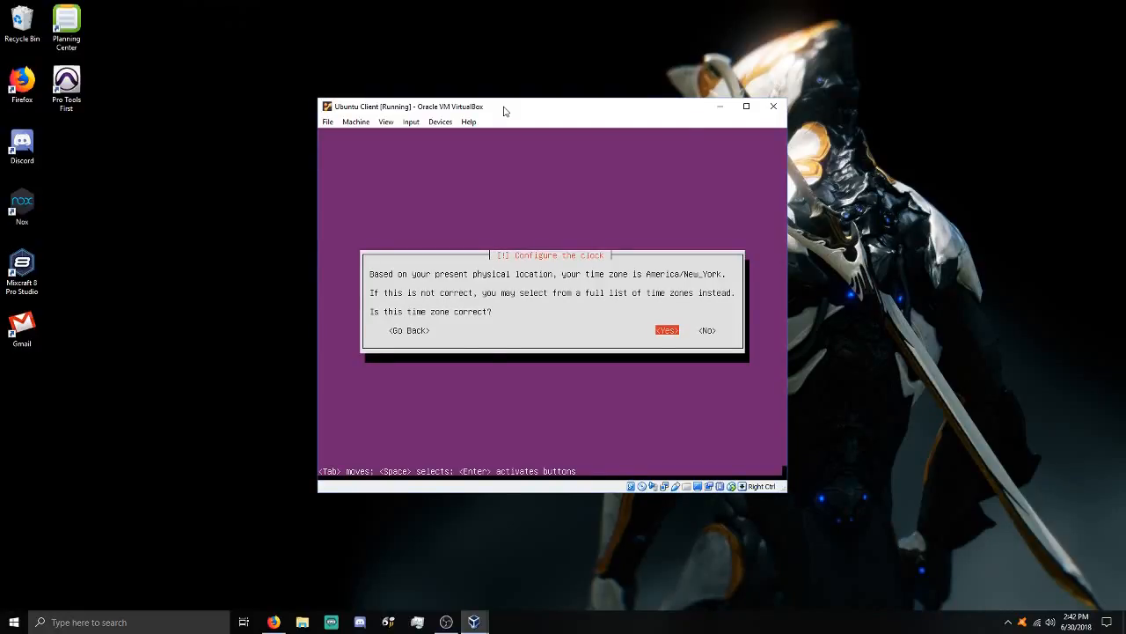
key(Return)
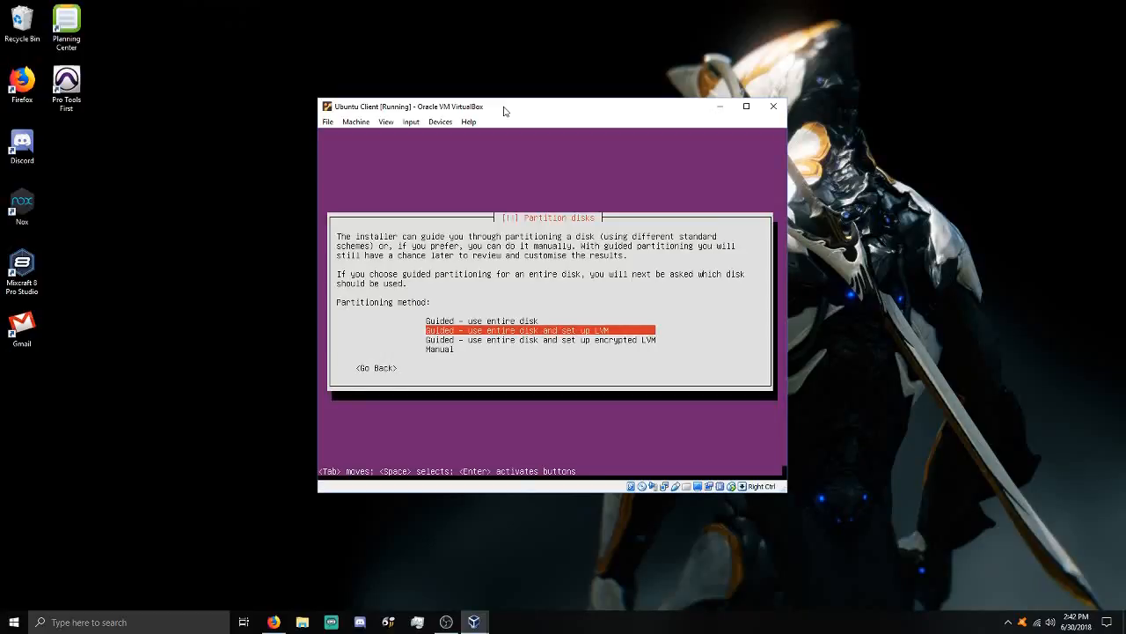
Partition the SCSI3 (sda) VBOX HARDDISK with "Guided - use entire disk" and write the changes to disk
key(Up)
key(Return)
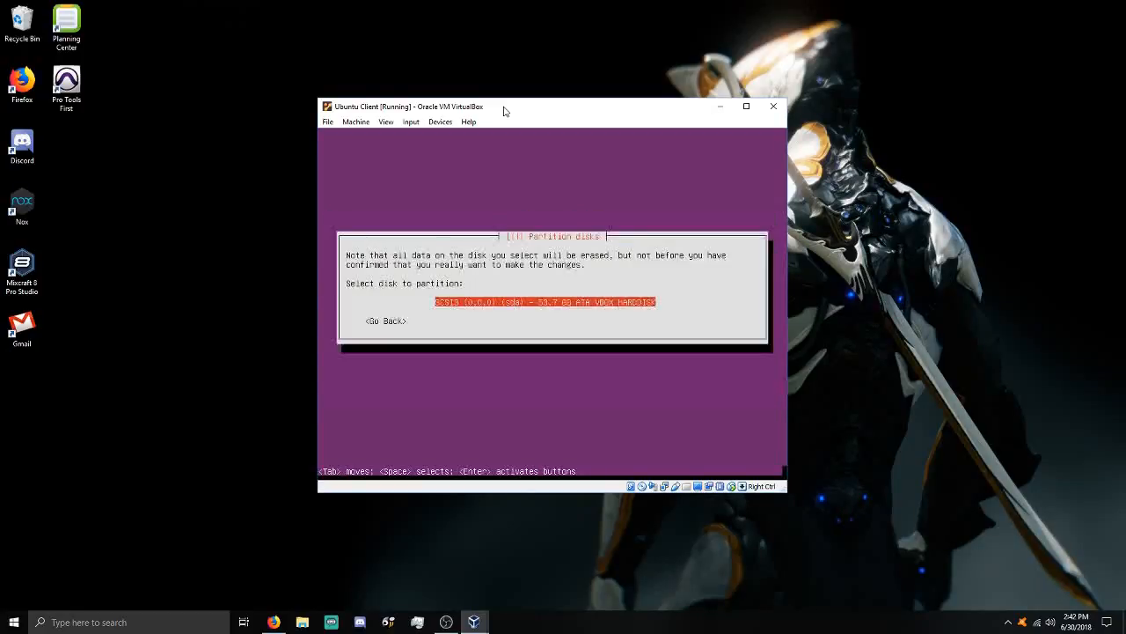
key(Return)
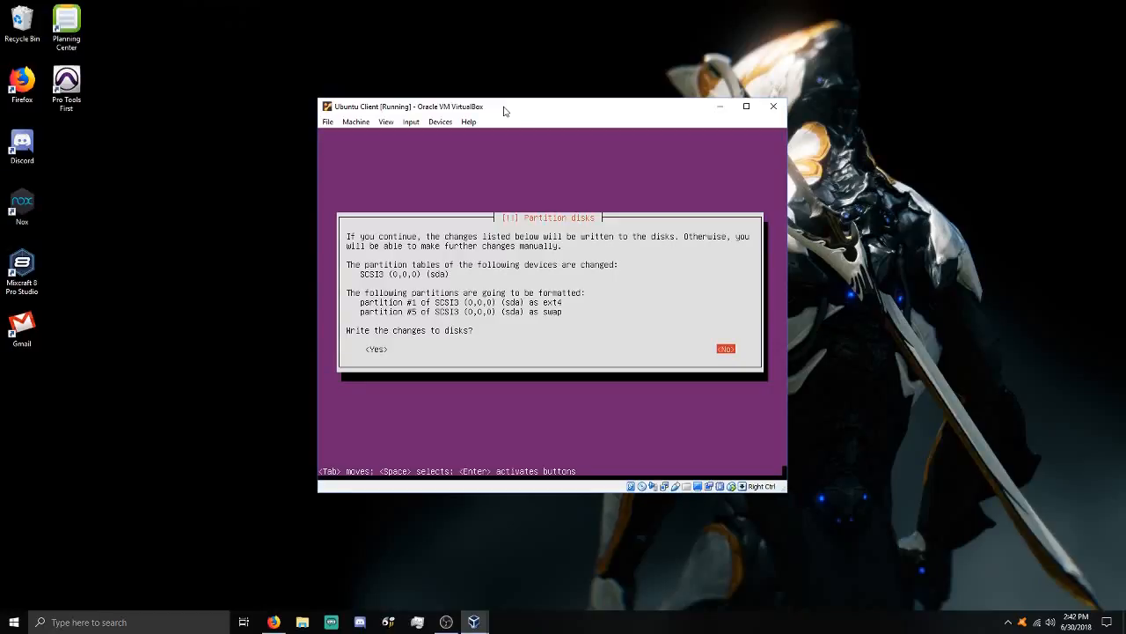
key(Left)
key(Right)
key(Left)
key(Return)
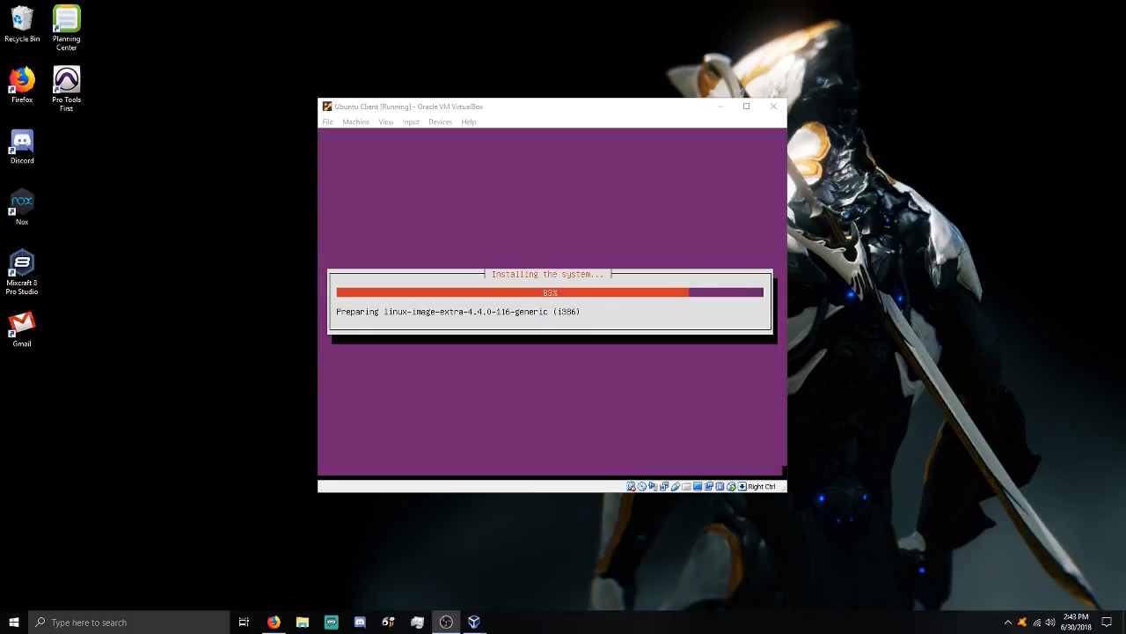
Leave the HTTP proxy information blank and continue the package manager configuration
click(762, 422)
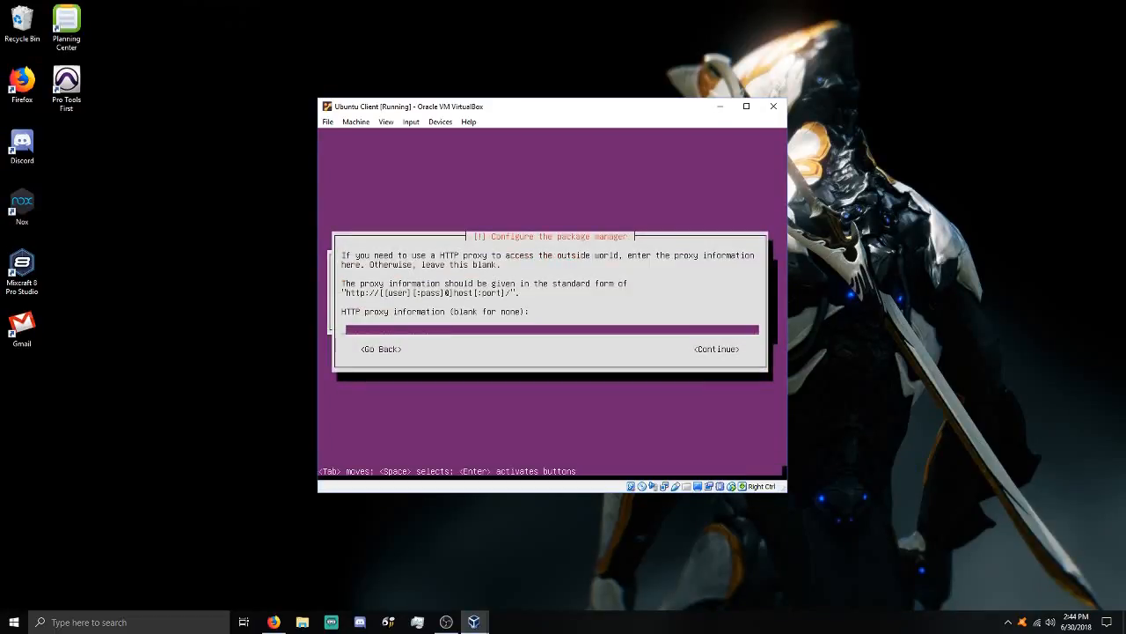
click(631, 117)
key(Return)
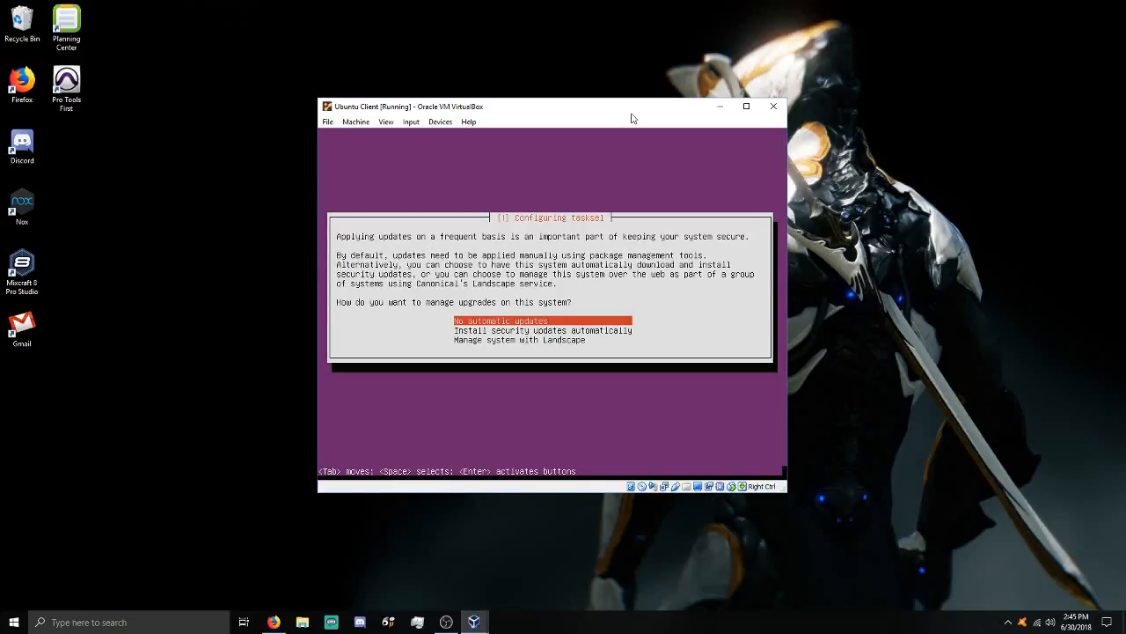
Set upgrade management to "Install security updates automatically"
key(Down)
key(Down)
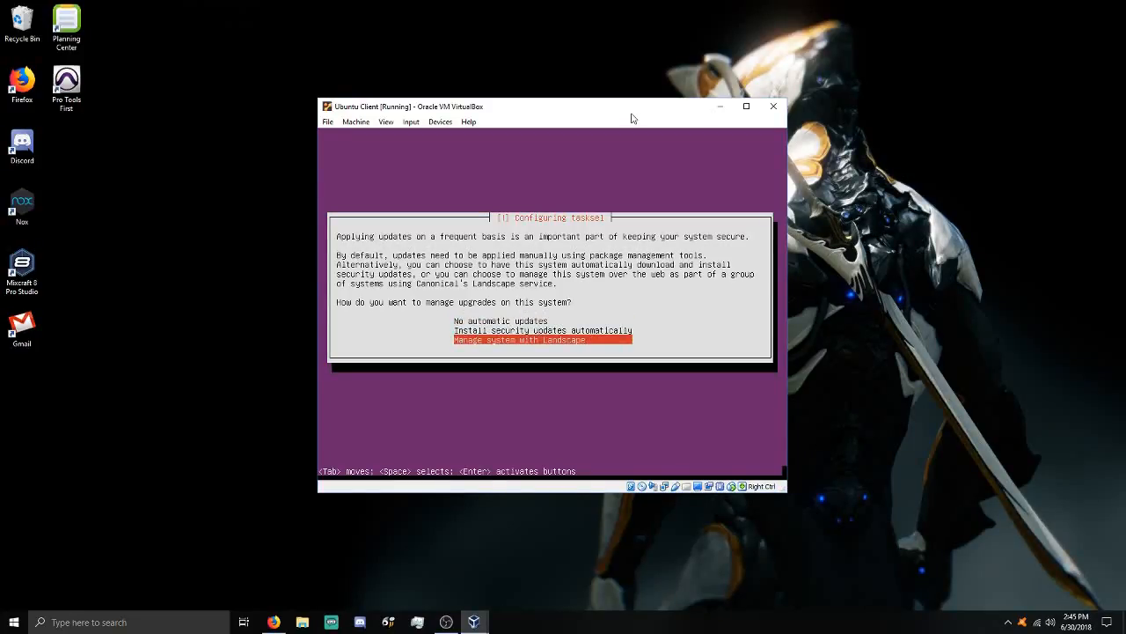
key(Up)
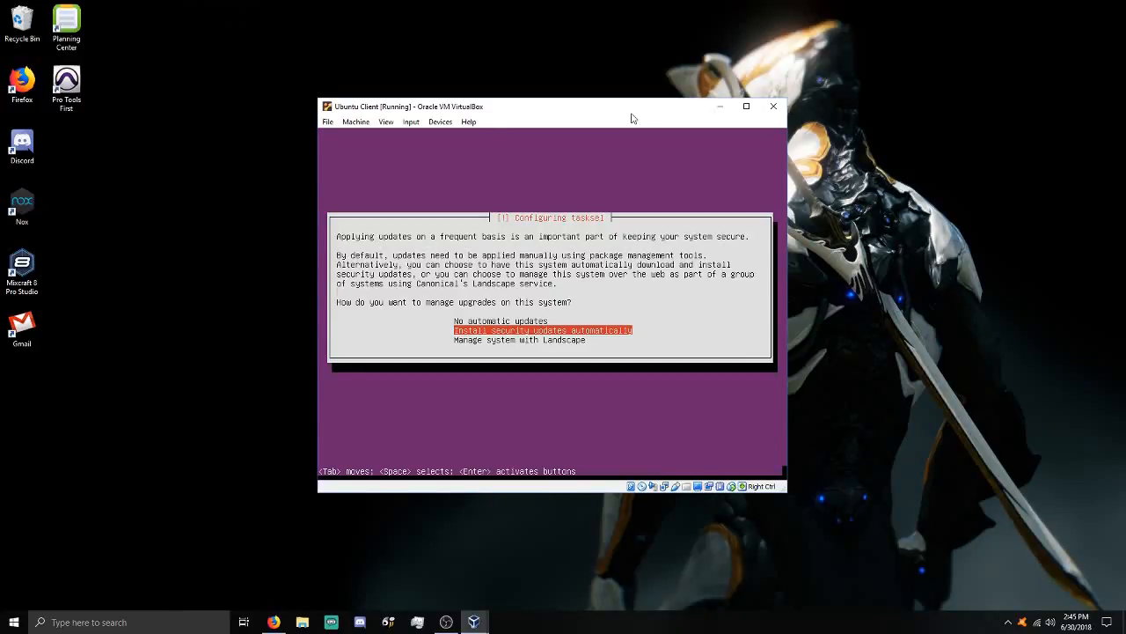
key(Return)
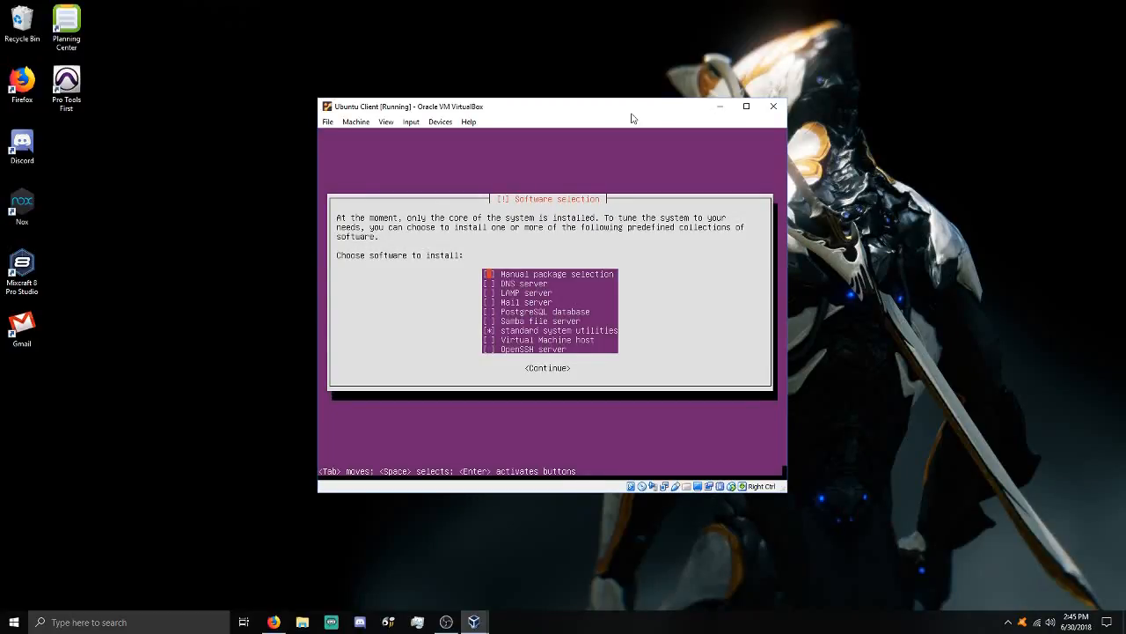
Review the software collections and continue the installation with standard system utilities selected
key(Down)
key(Down)
key(Down)
key(Down)
key(Down)
key(Down)
key(Down)
key(Down)
key(Up)
key(Up)
key(Up)
key(Up)
key(Up)
key(Down)
key(Down)
key(Down)
key(Down)
key(Down)
key(Return)
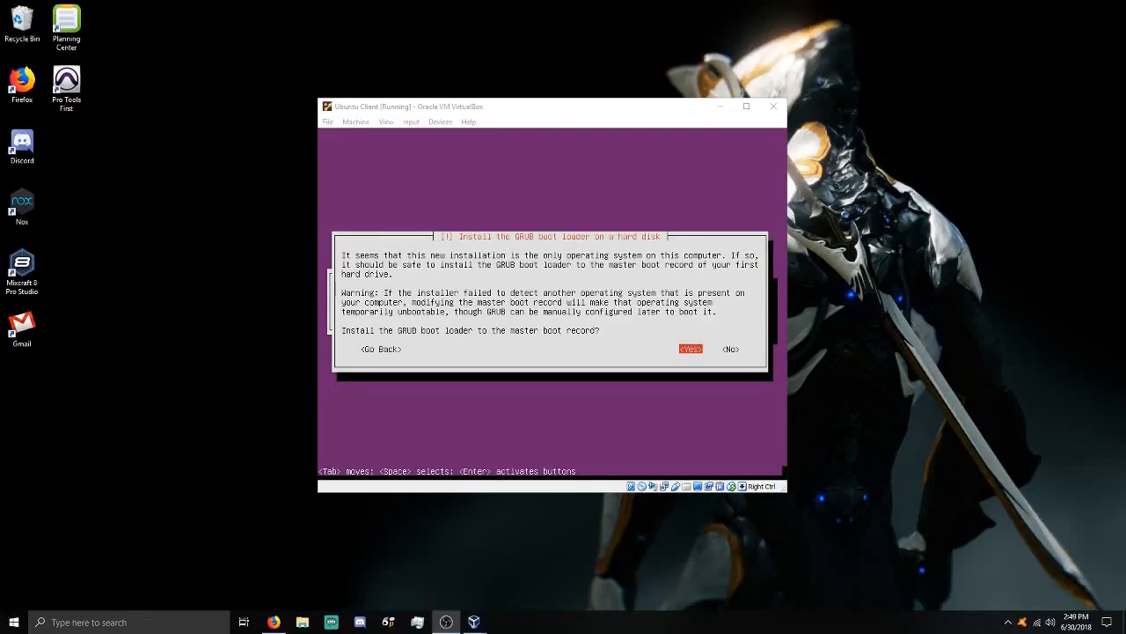
Install the GRUB boot loader to the master boot record and finish the installation by rebooting into the new system
click(572, 102)
key(Return)
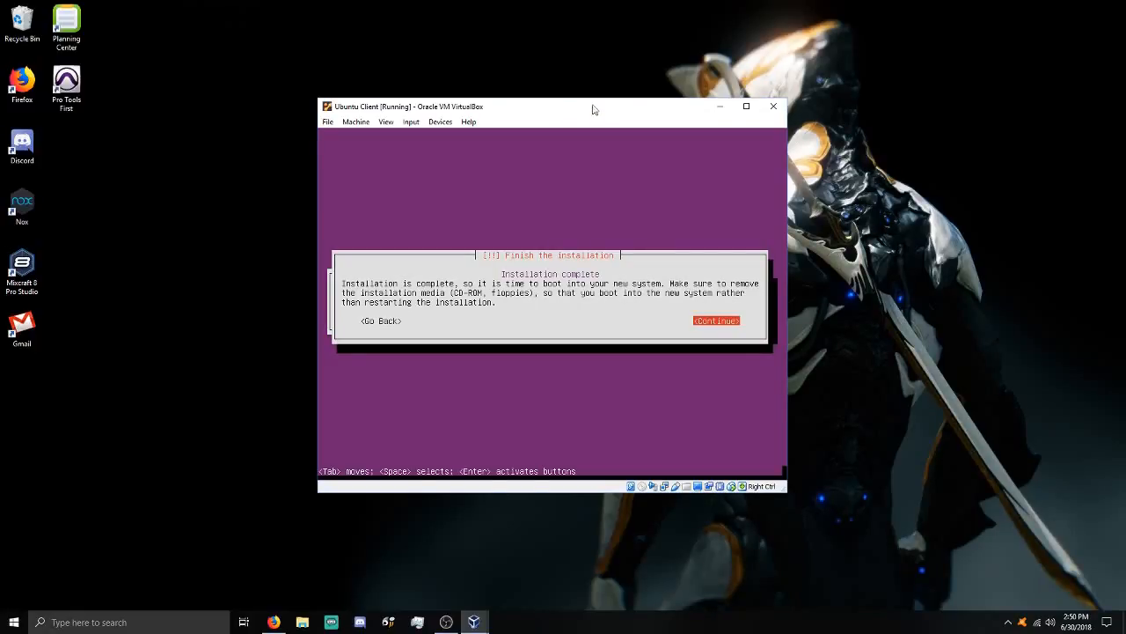
key(Return)
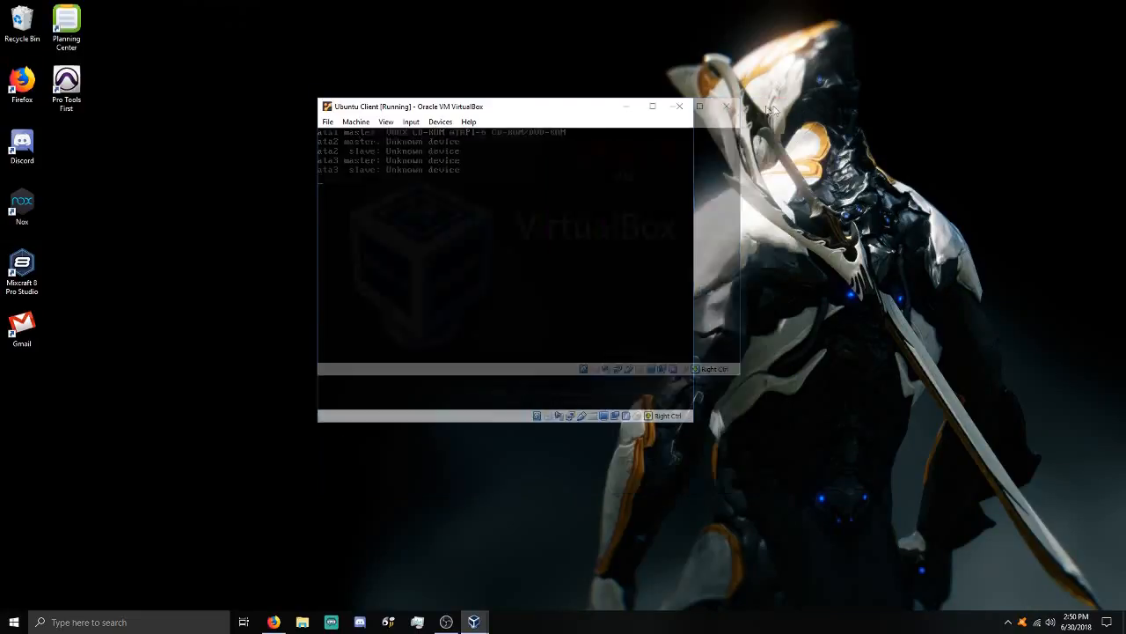
Close the running Ubuntu Client virtual machine by powering it off
click(679, 106)
drag(467, 224, 846, 240)
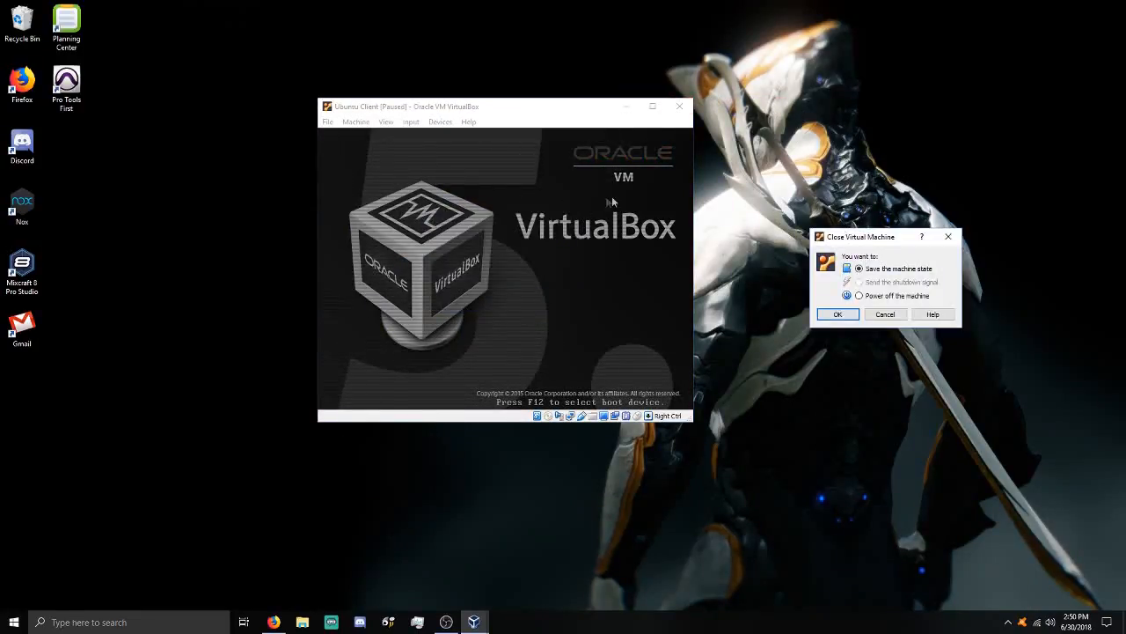
drag(869, 240, 556, 257)
click(546, 310)
click(525, 329)
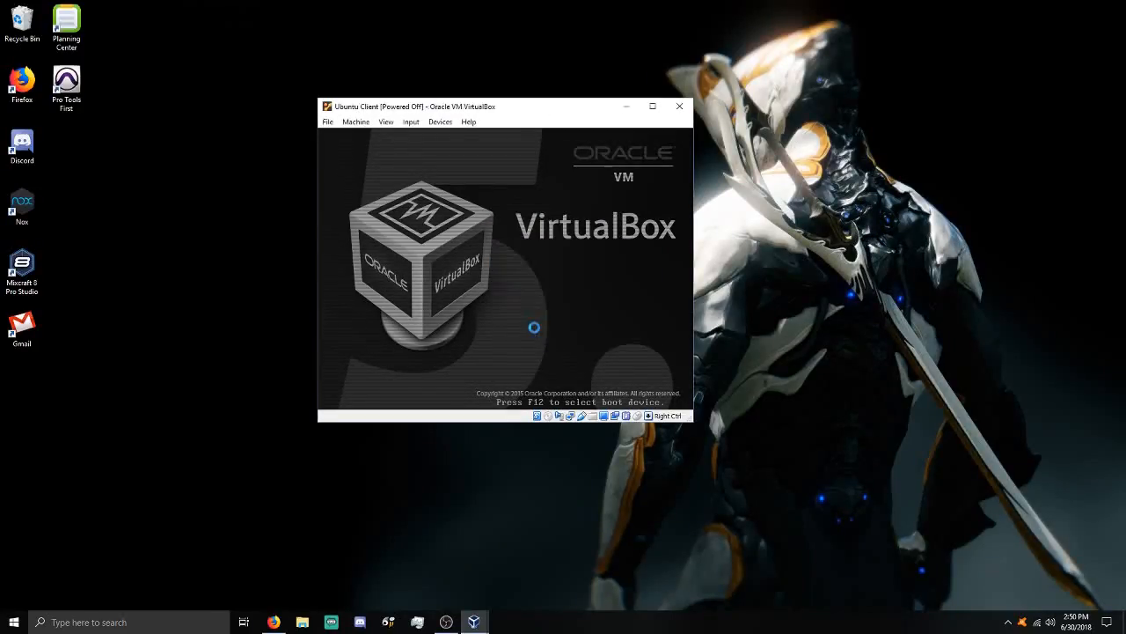
Show the Ubuntu Client machine's folder in Windows Explorer from VirtualBox Manager
click(474, 622)
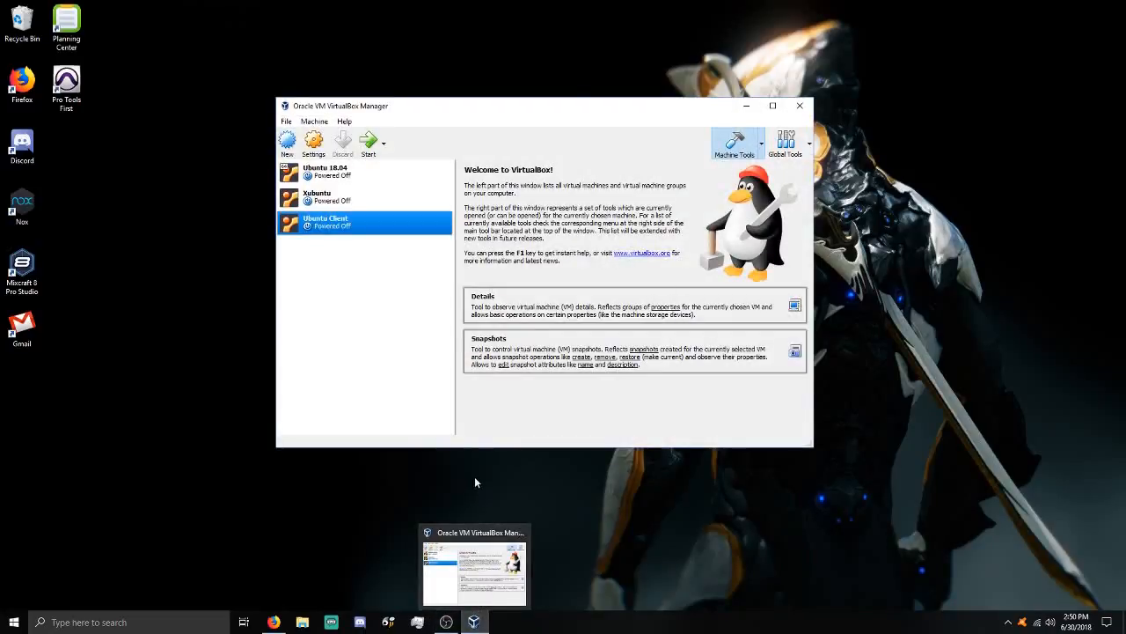
right_click(350, 227)
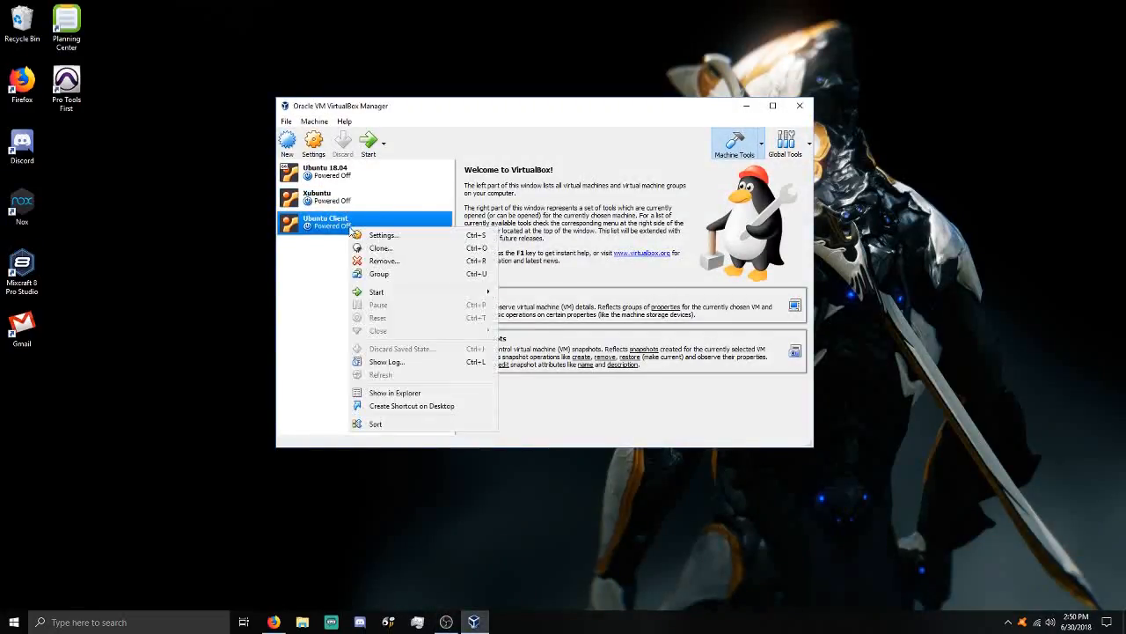
click(310, 227)
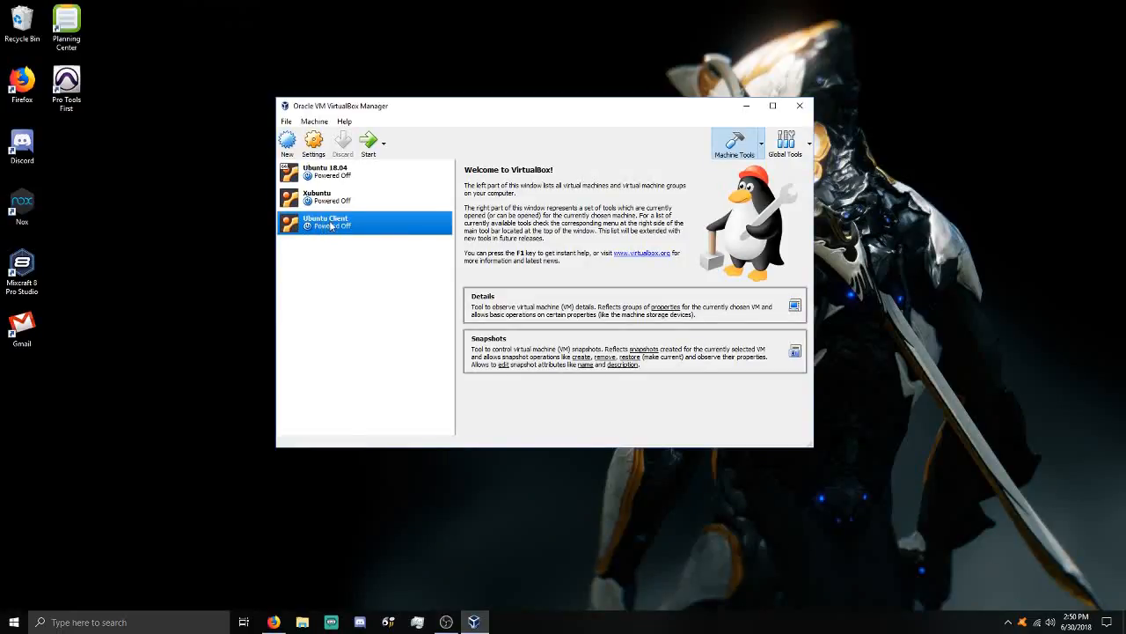
right_click(349, 226)
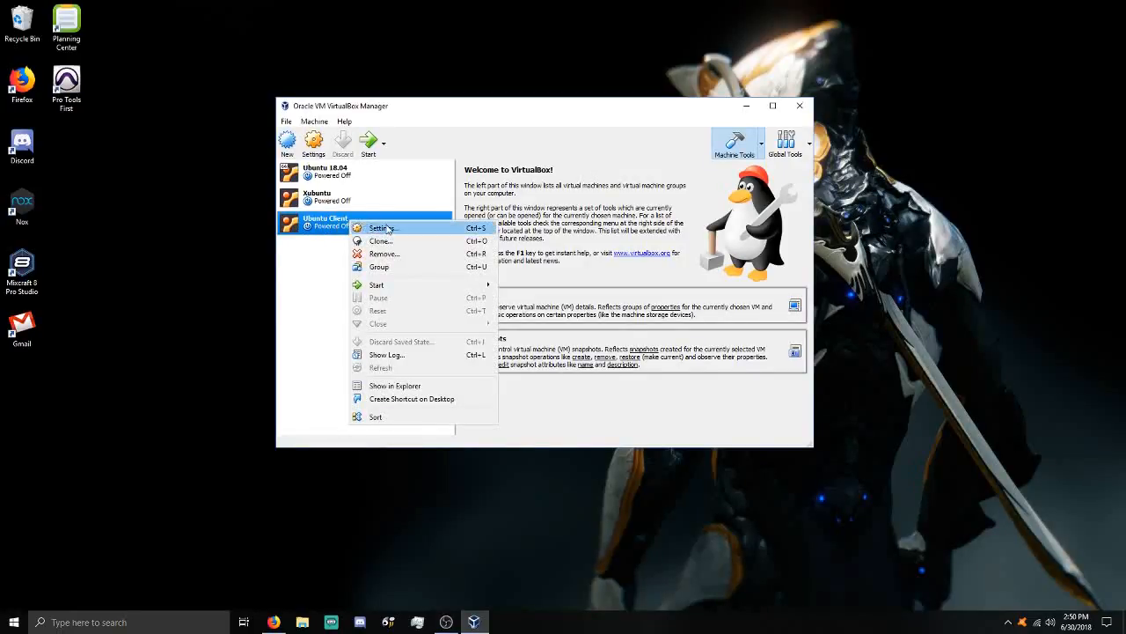
click(392, 388)
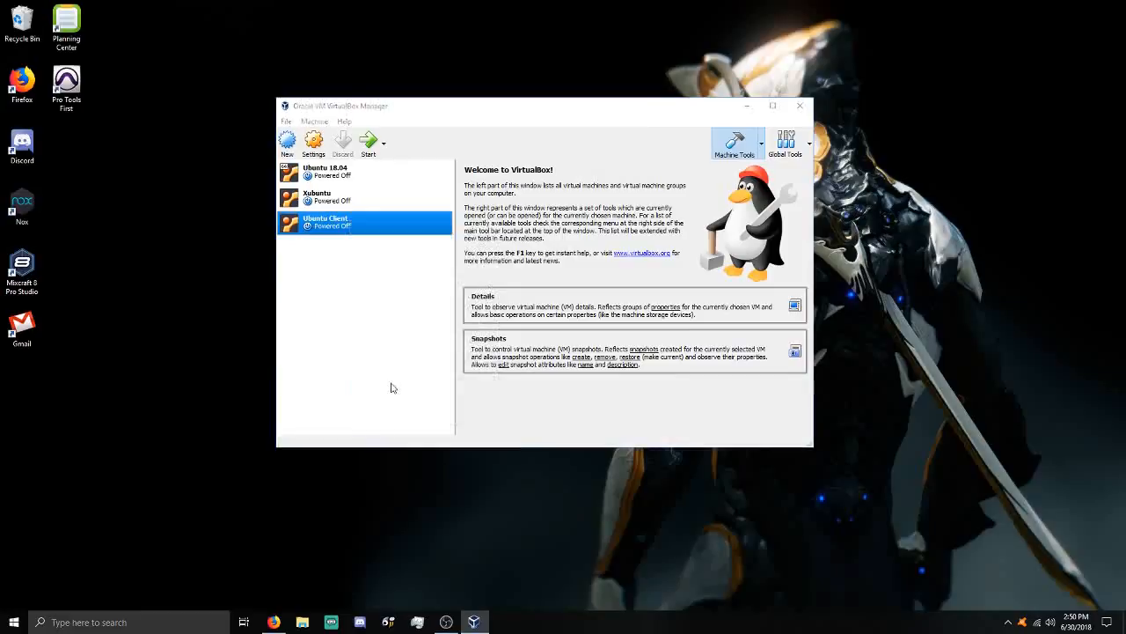
Open the Ubuntu Client.vbox machine file for editing in Notepad++
click(380, 187)
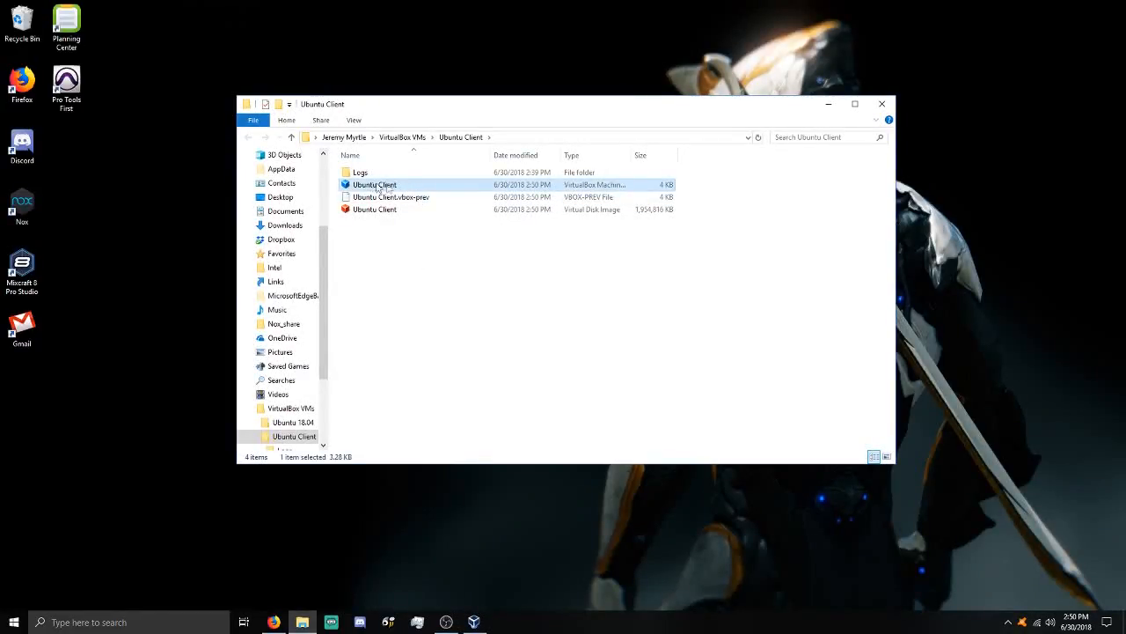
right_click(521, 183)
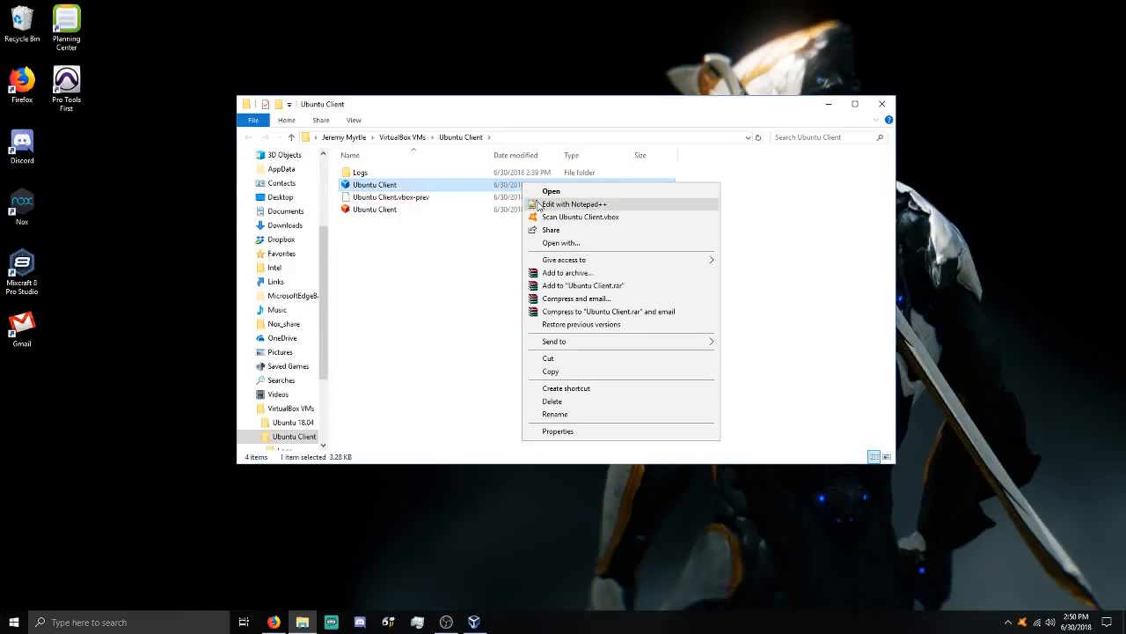
click(538, 206)
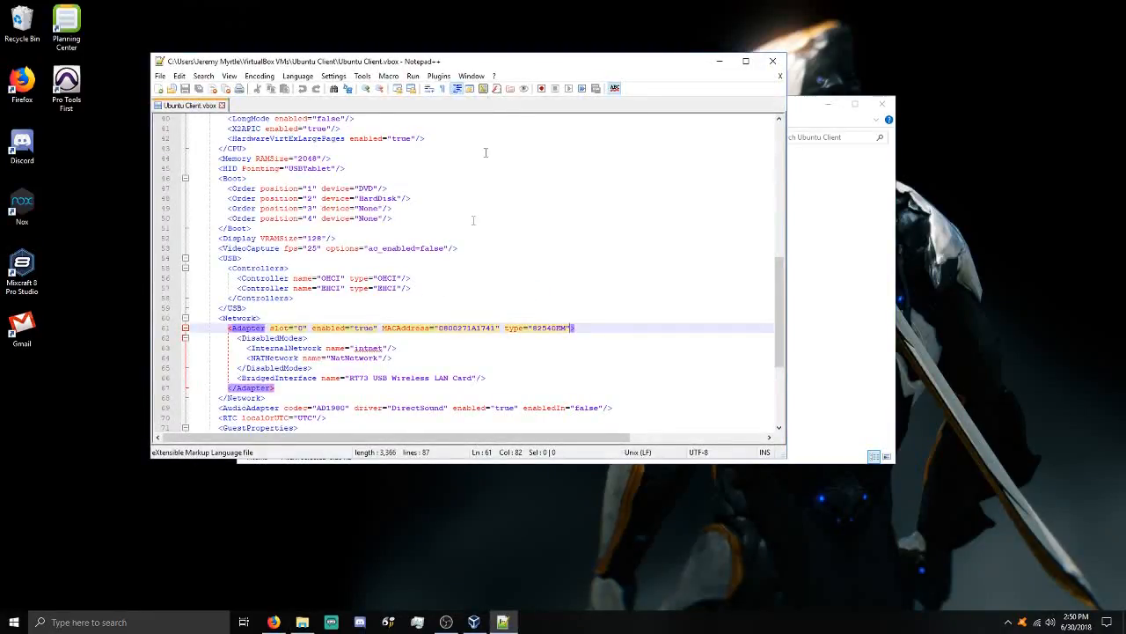
drag(463, 68, 556, 101)
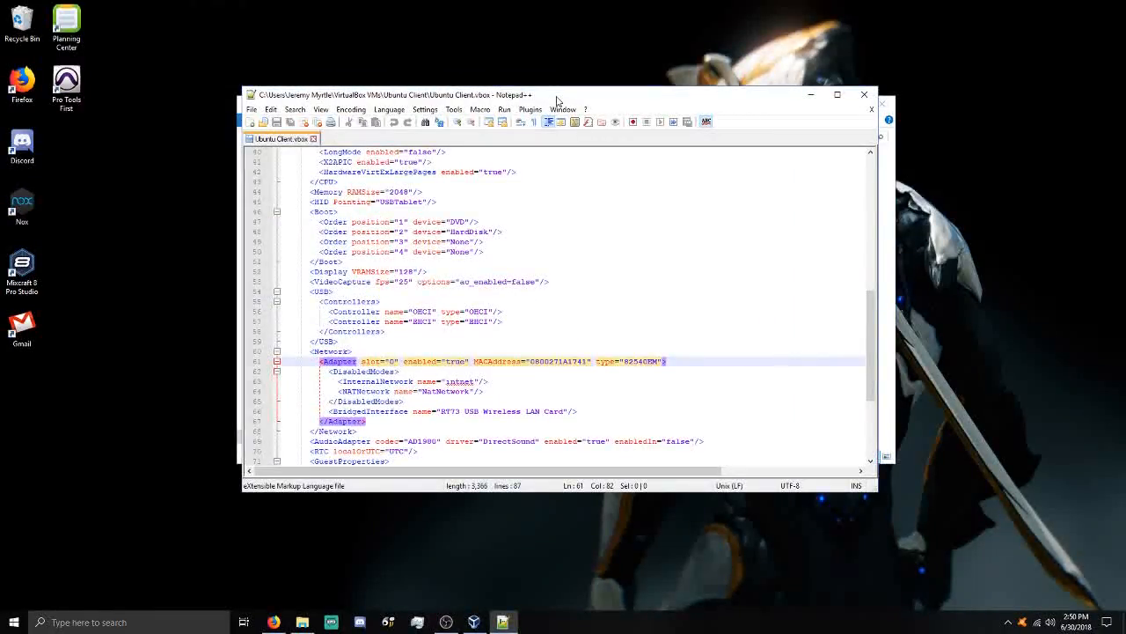
Add the attribute cable="true" at the end of the slot 0 network Adapter tag, then save and close the file
click(667, 360)
key(Left)
key(Down)
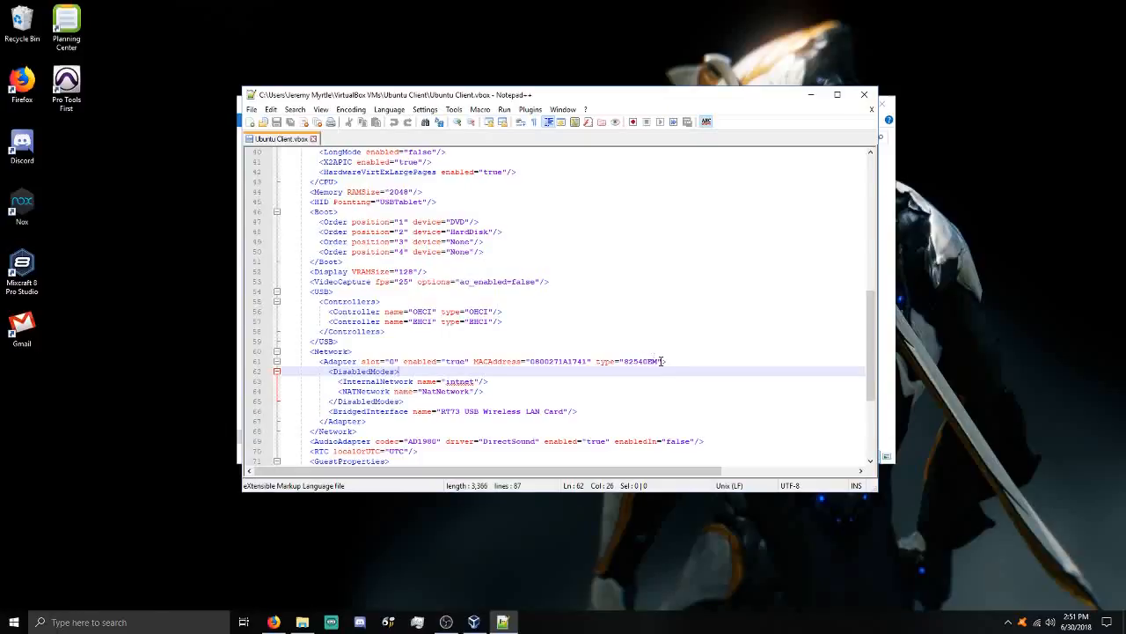
key(Up)
text(cableC)
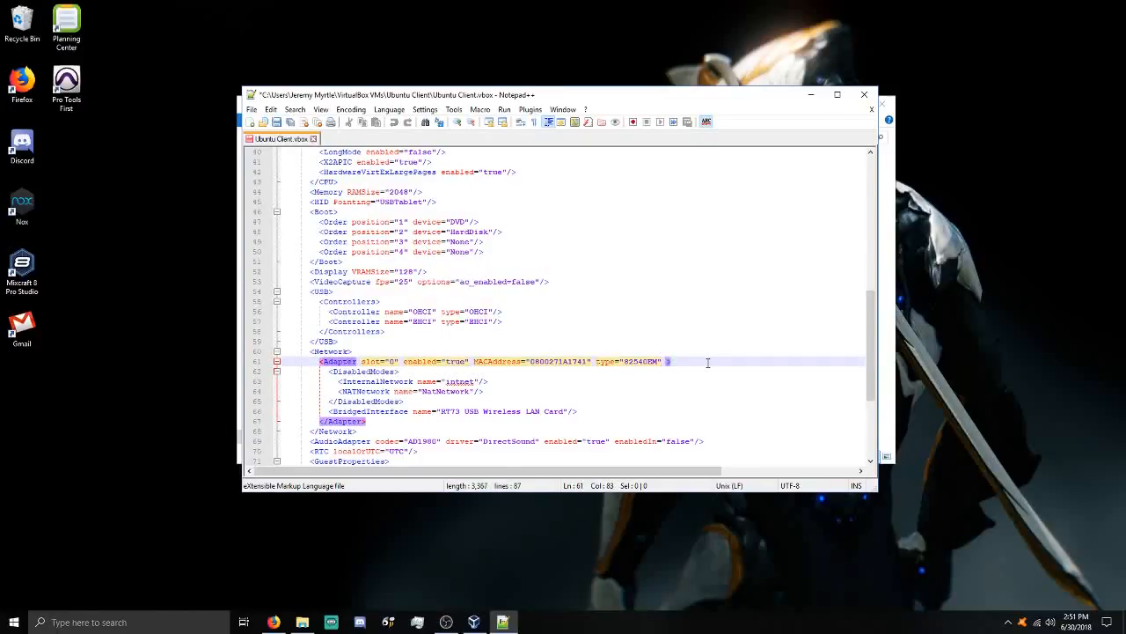
key(BackSpace)
text(="true")
key(ctrl+s)
click(866, 99)
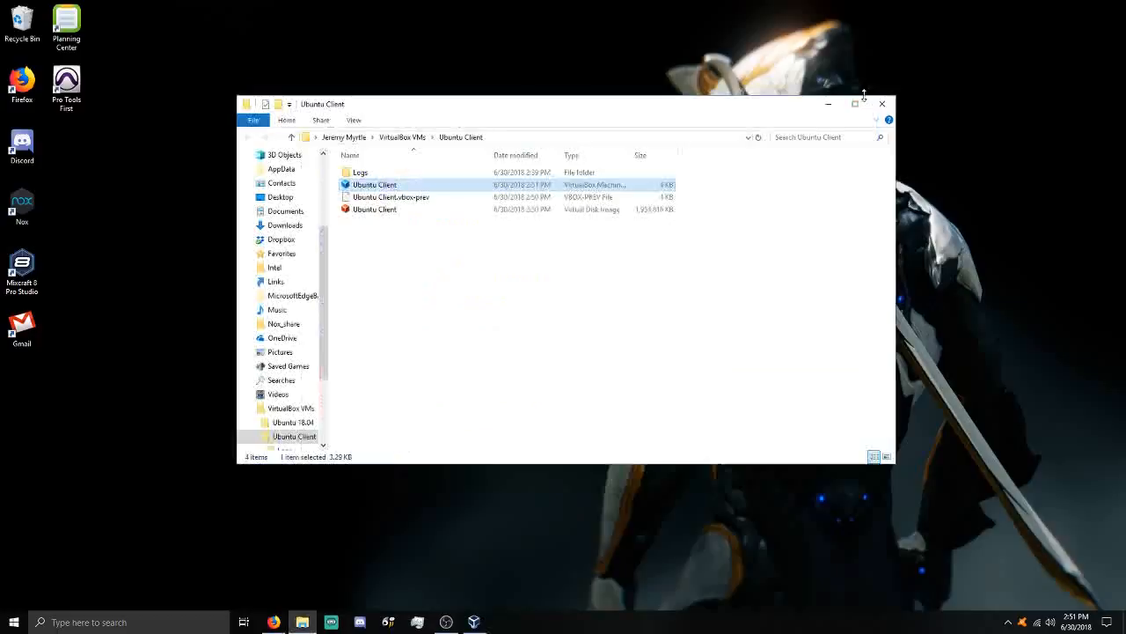
Close the machine's folder and start the Ubuntu Client virtual machine from VirtualBox Manager
click(878, 106)
click(364, 136)
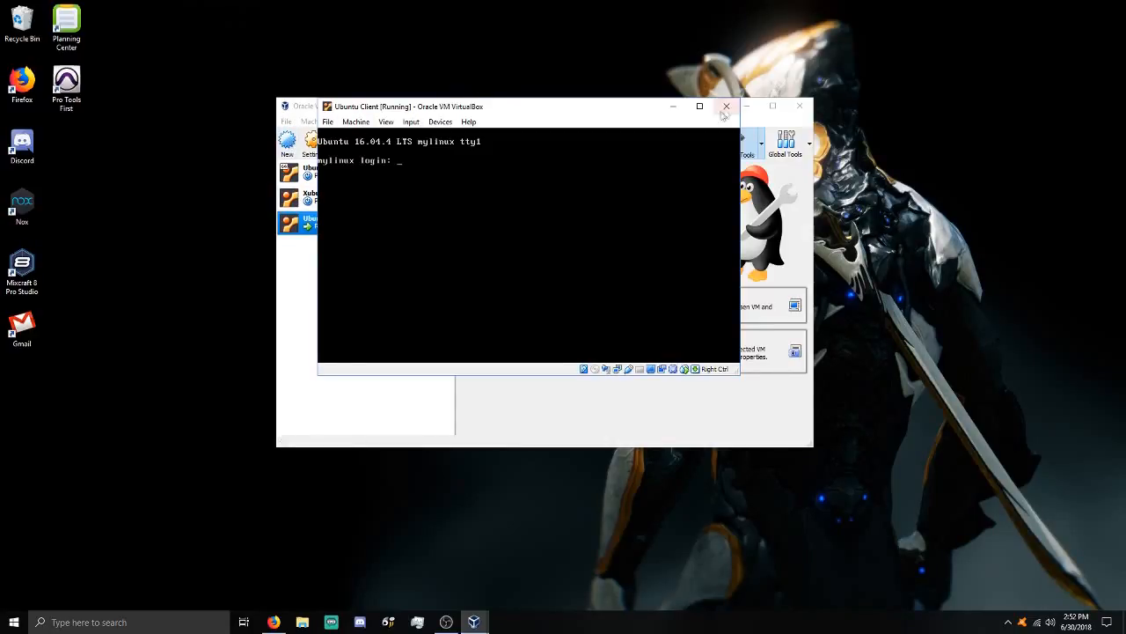
click(747, 106)
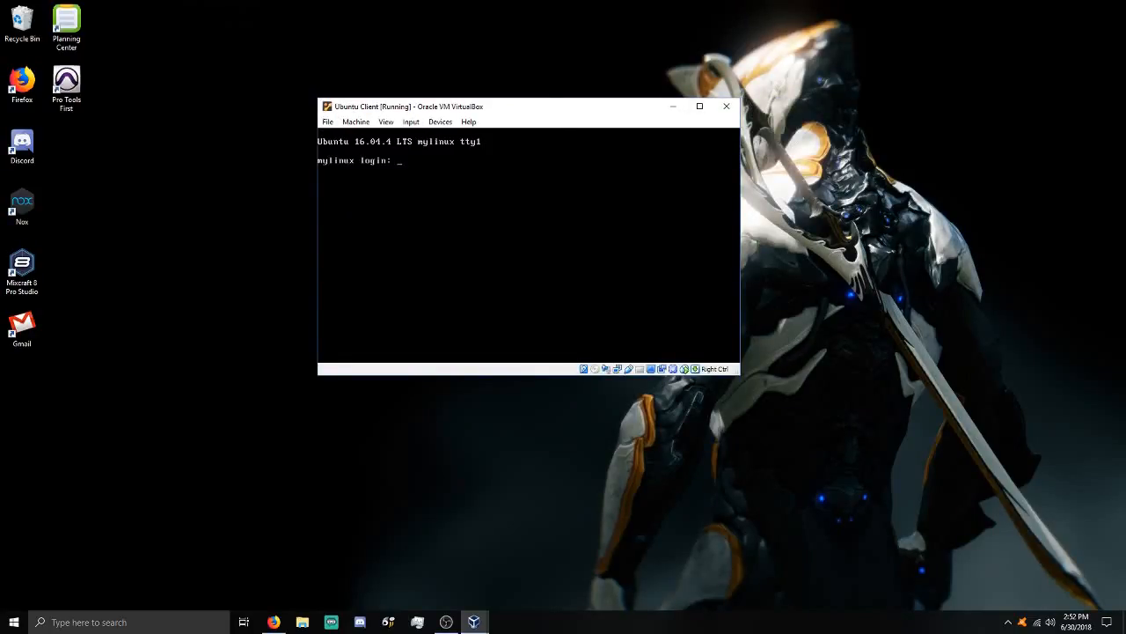
Log in at the mylinux prompt with the account's username and password
drag(544, 113, 515, 154)
text(m)
key(BackSpace)
text(jmyrtle)
key(Return)
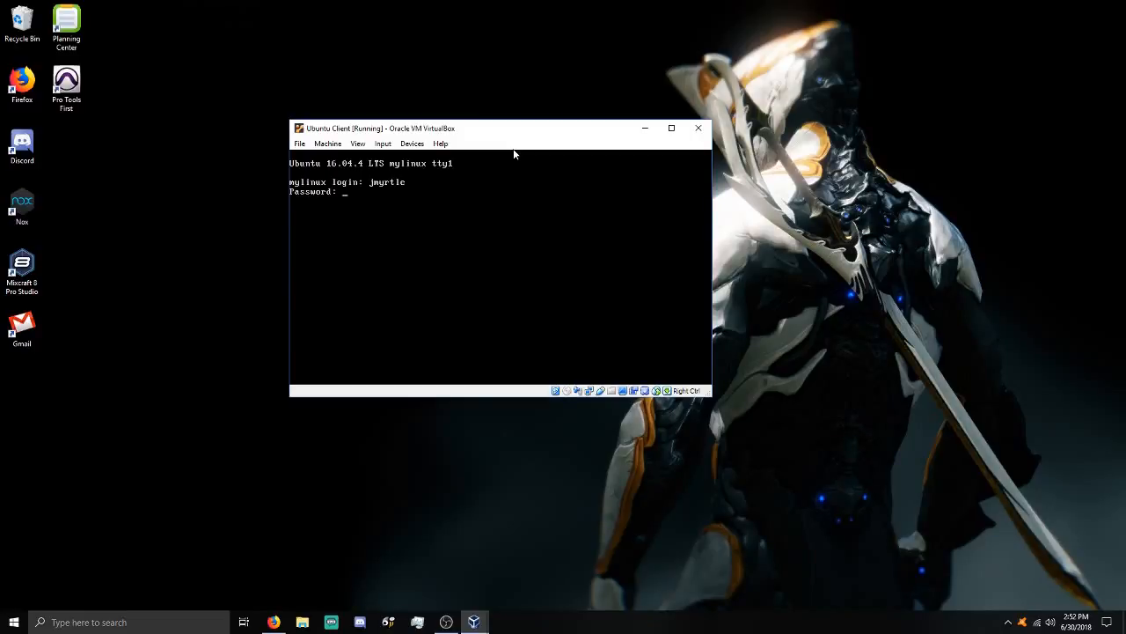
key(Return)
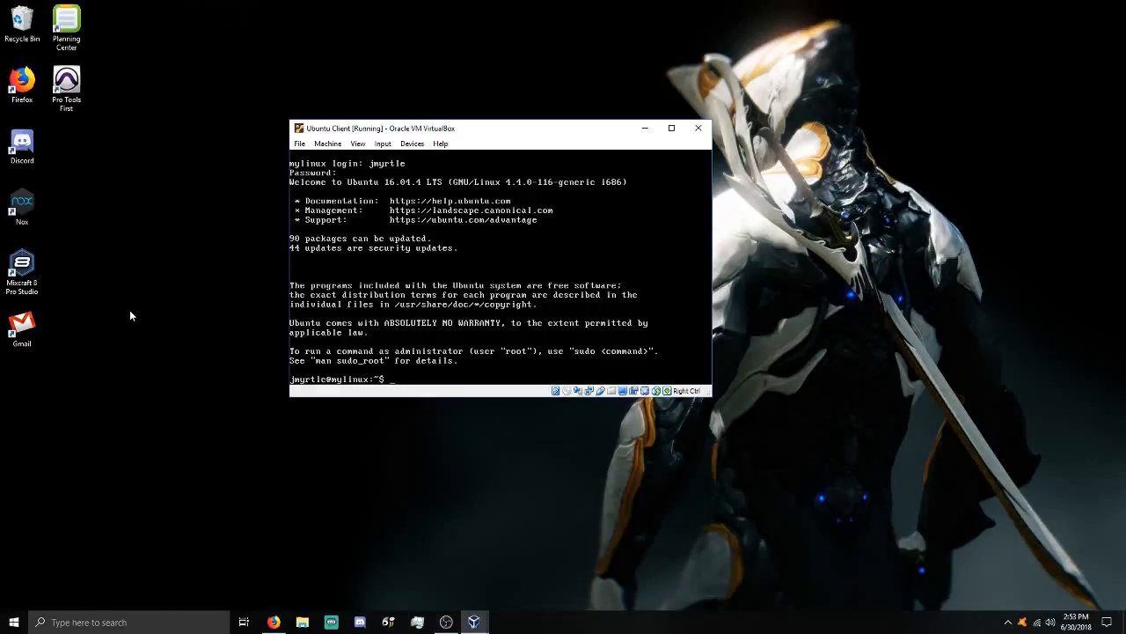
Clear the terminal and add the login account to the sudo group with sudo usermod -a -G sudo, authenticating with the account password
text(lear)
key(Return)
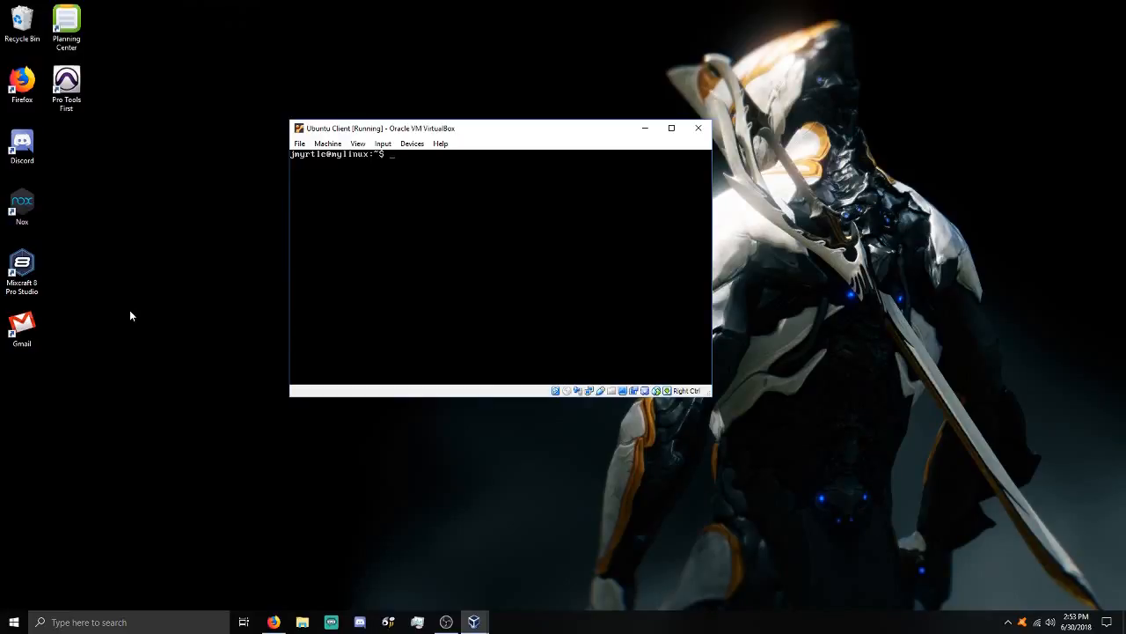
text(sudo usermod -a -G sudo jmyrtle)
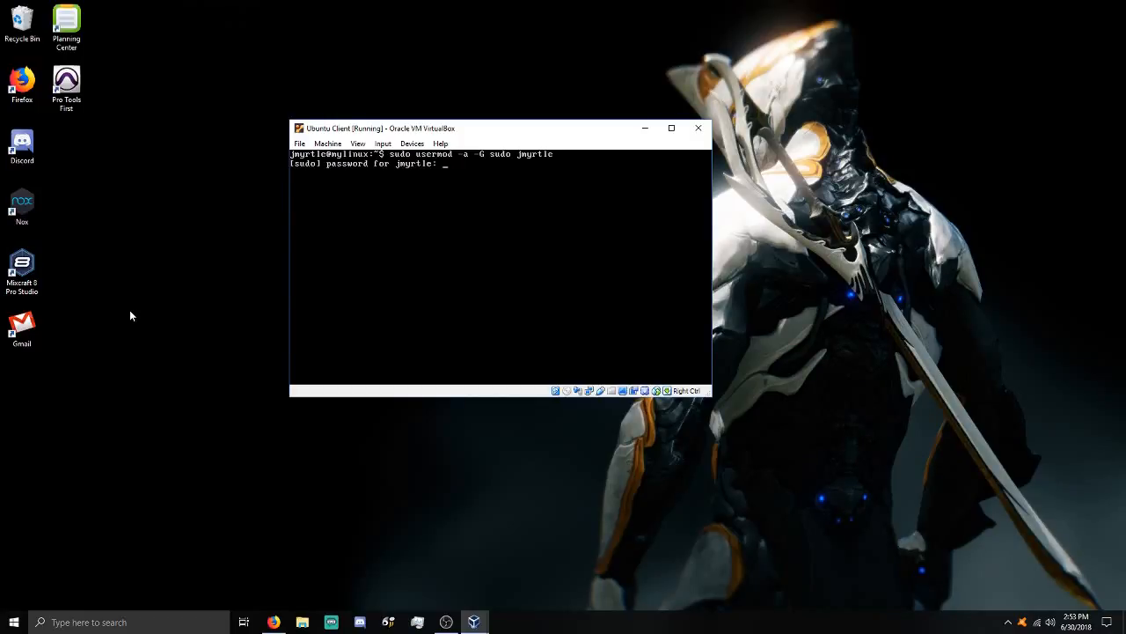
key(Return)
Clear the terminal and refresh the package lists with sudo apt-get update
text(clear)
key(Return)
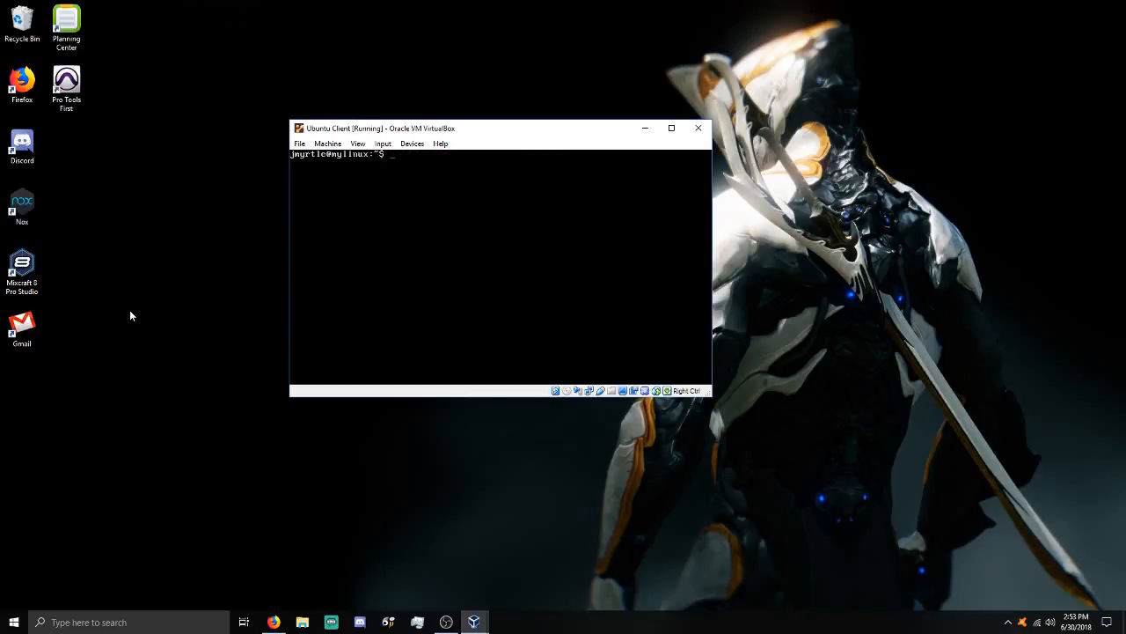
text(sudo apt-get update)
key(Return)
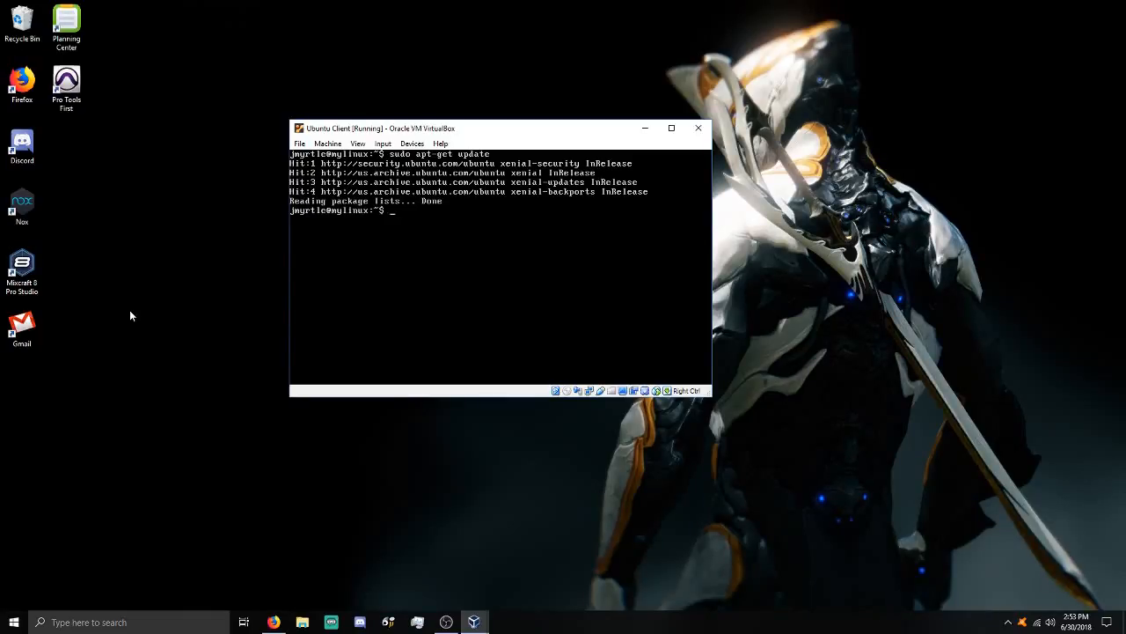
Clear the terminal, run sudo apt-get upgrade and accept the installation of the package upgrades
text(lear)
key(Return)
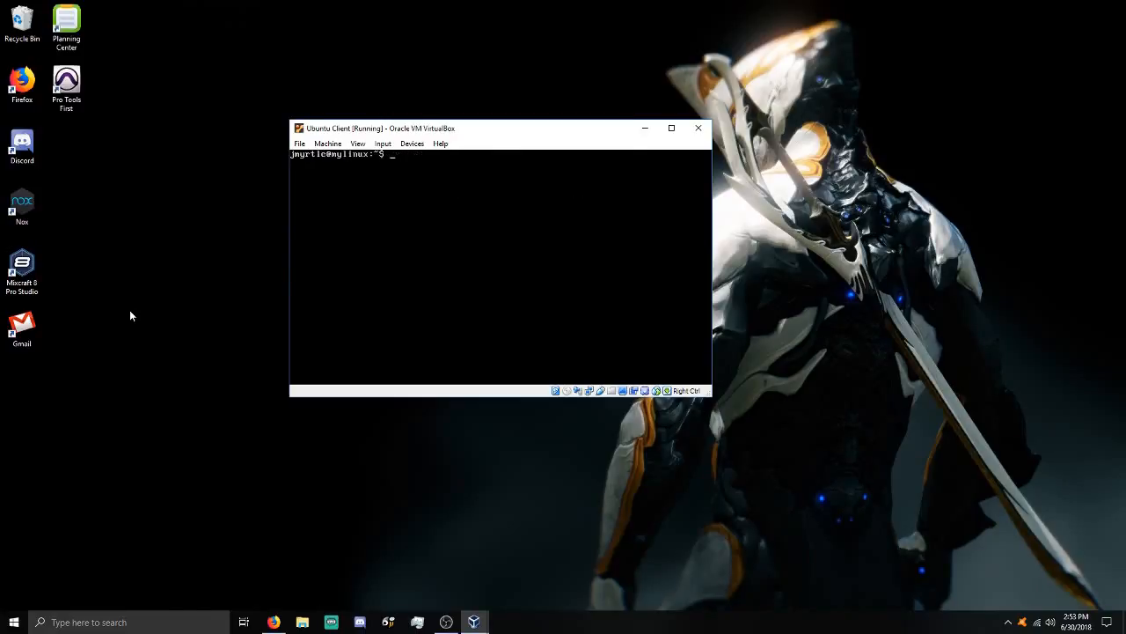
text(sudo apt-get upgrade)
key(Return)
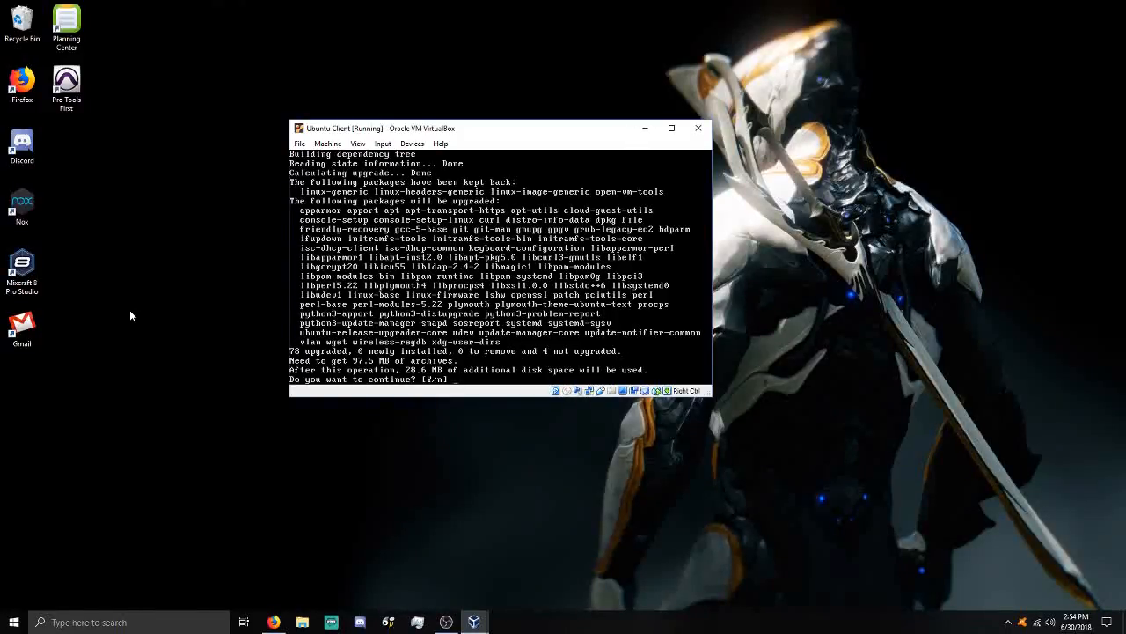
key(Return)
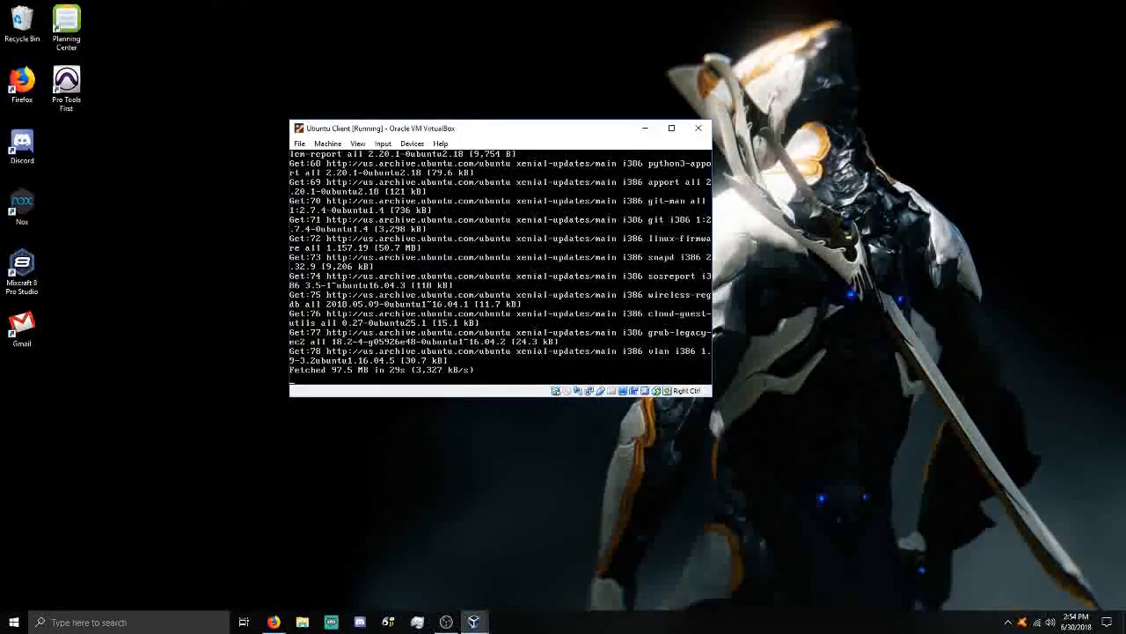
Return to the Ubuntu Client console, clear its output and run sudo apt-get update once more
key(alt+Tab)
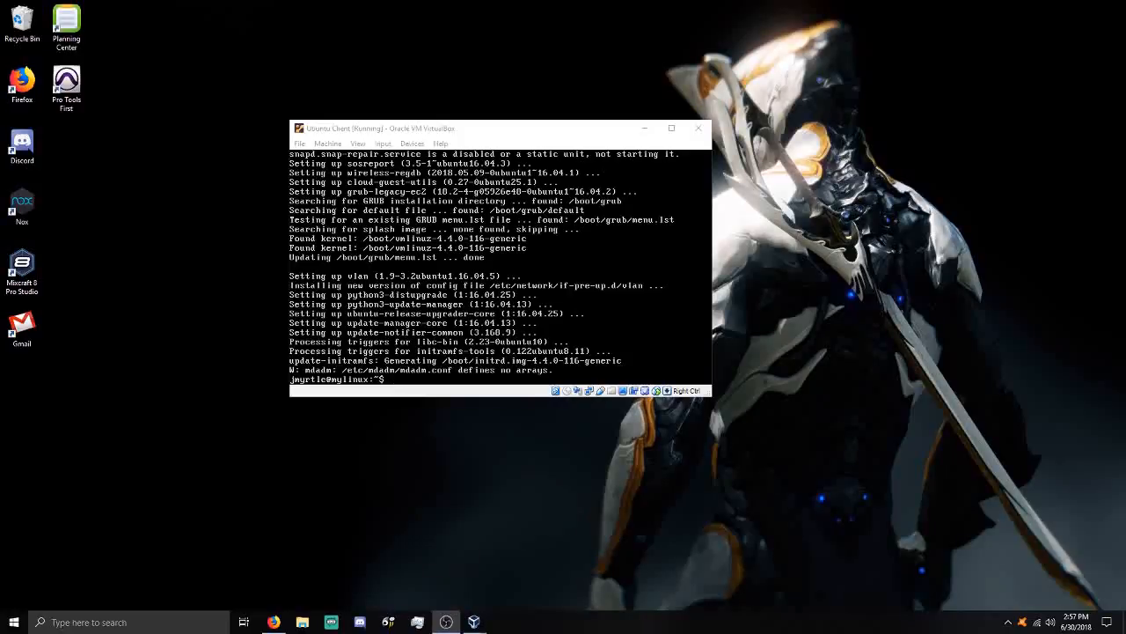
click(543, 129)
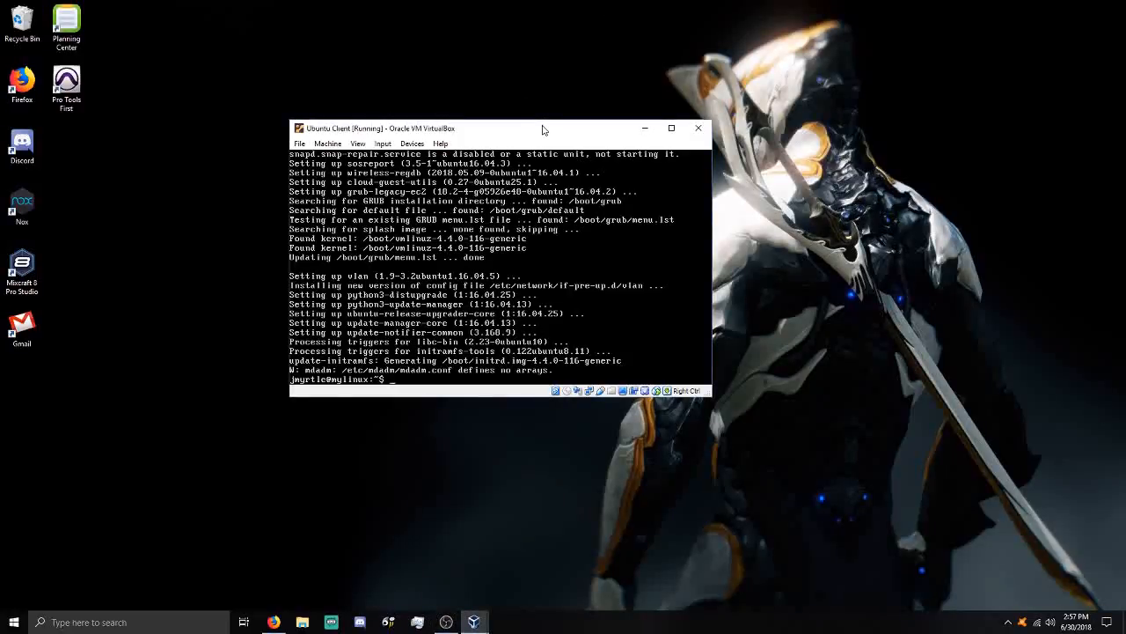
drag(543, 129, 547, 135)
text(clear)
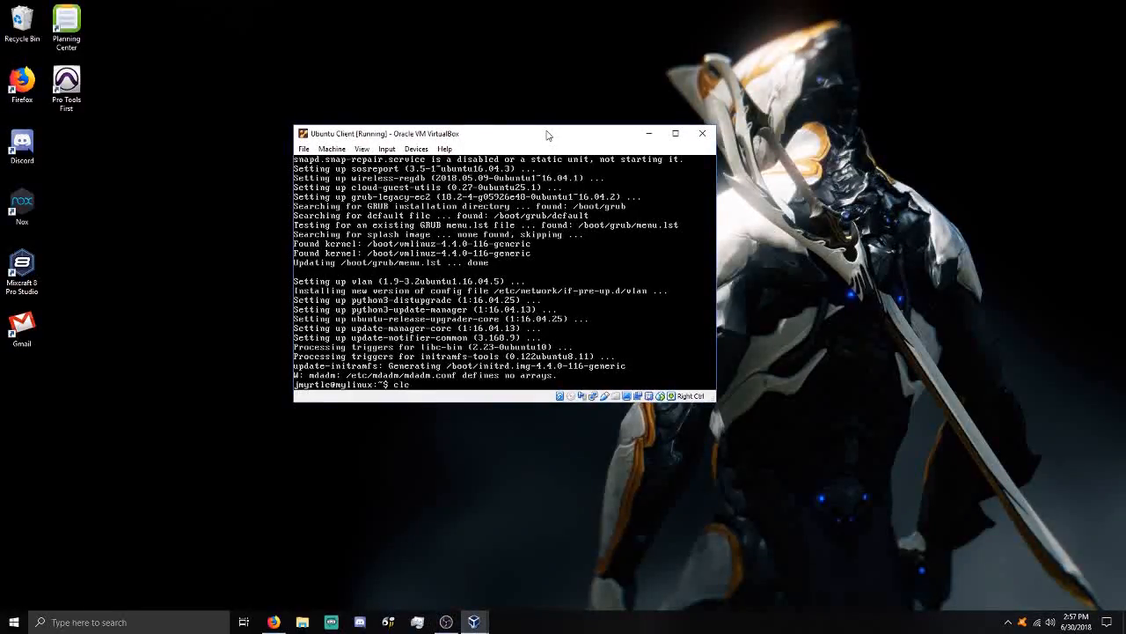
key(Return)
text(sudo apt-grt)
key(BackSpace)
key(BackSpace)
text(et update)
key(Return)
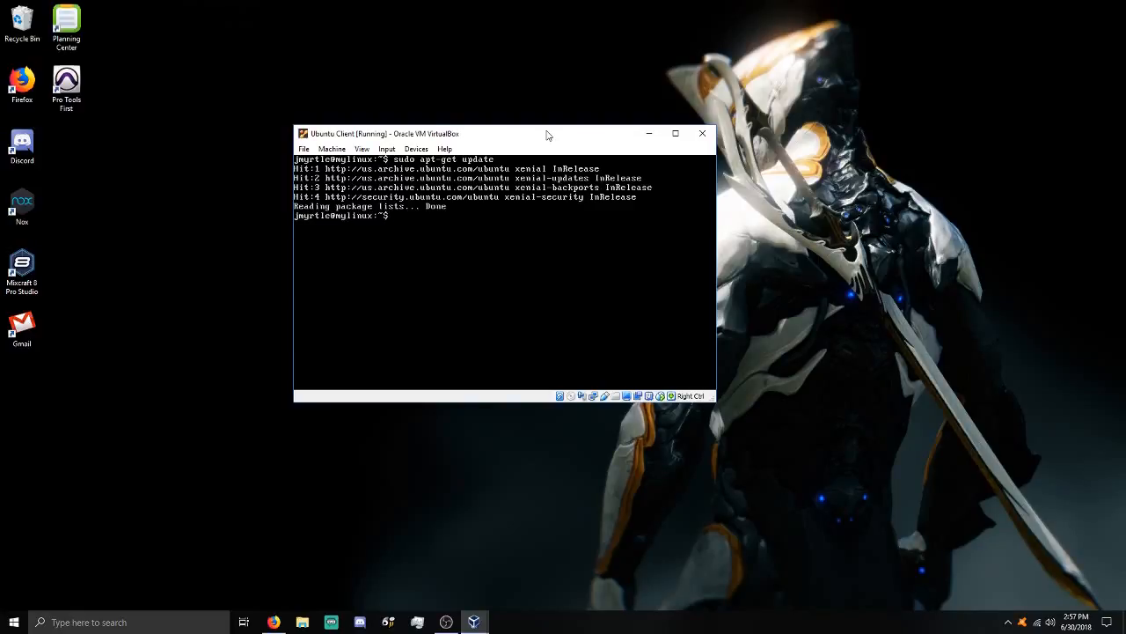
Clear the terminal and open /etc/default/grub in nano with sudo rights
text(clear)
key(Return)
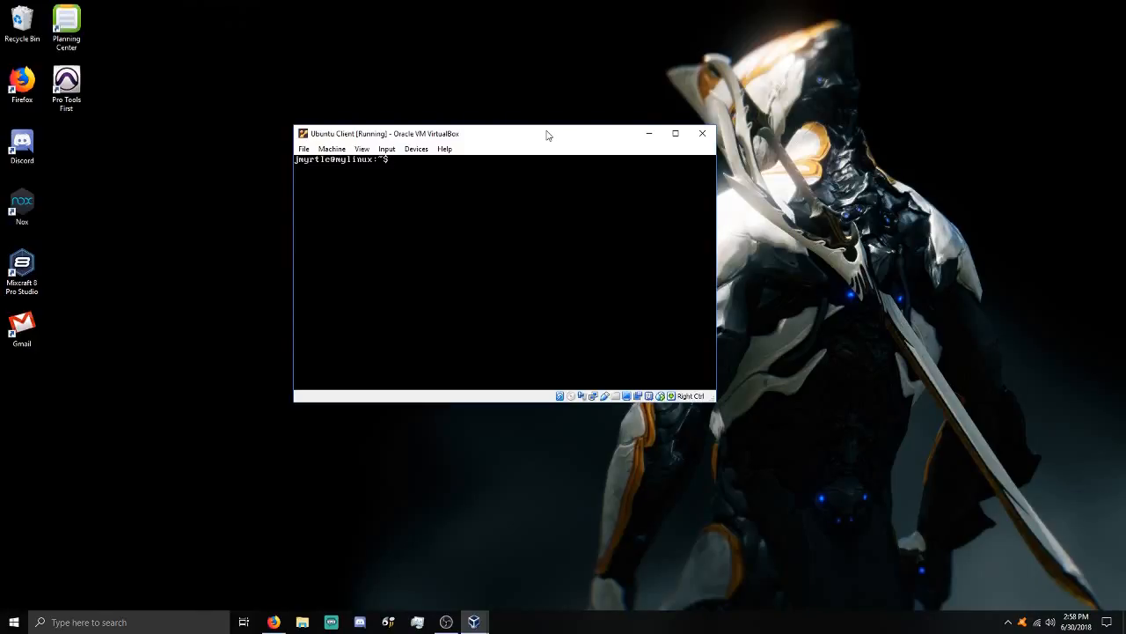
text(udo)
text(tc/default/grub)
key(Return)
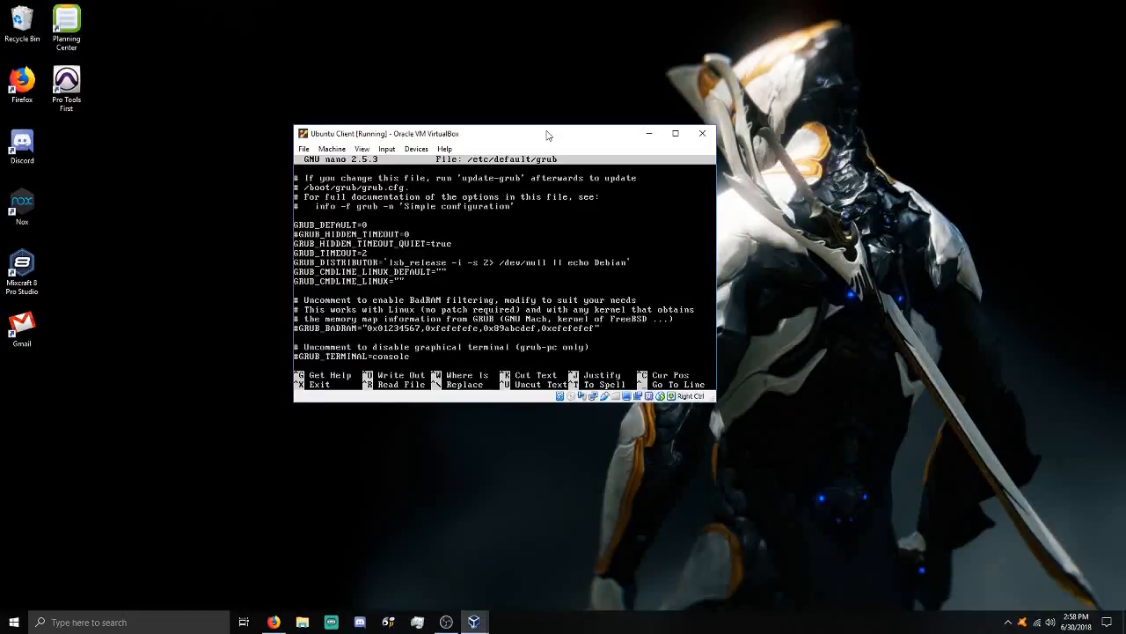
Set GRUB_CMDLINE_LINUX_DEFAULT to "consoleblank=0", save /etc/default/grub and exit nano
key(BackSpace)
text(consoleblank=0)
key(ctrl+o)
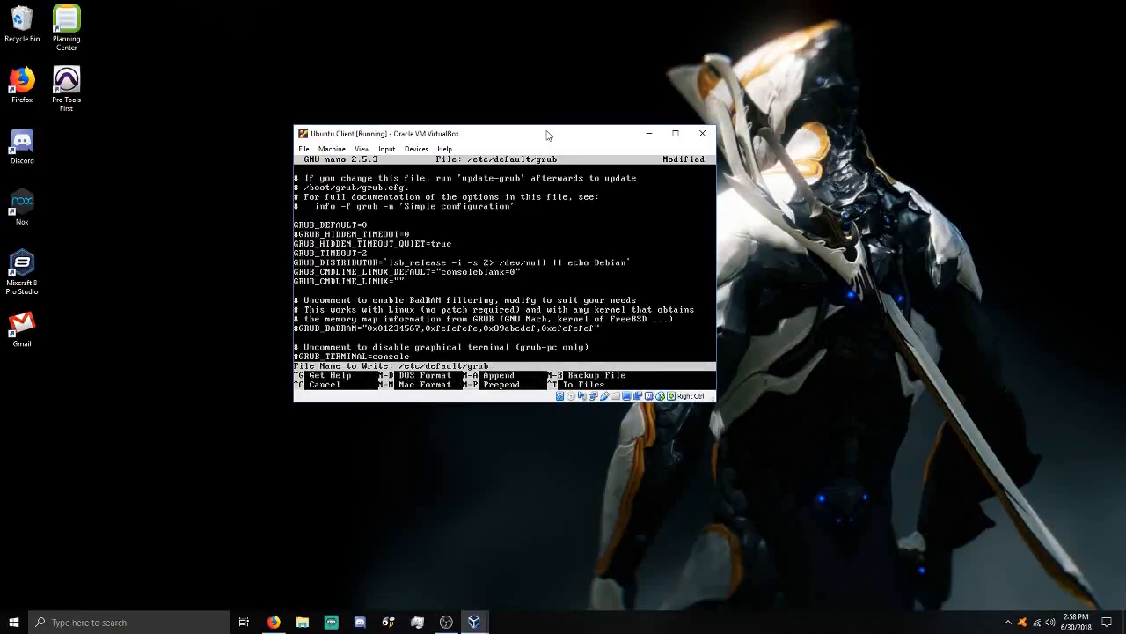
key(Return)
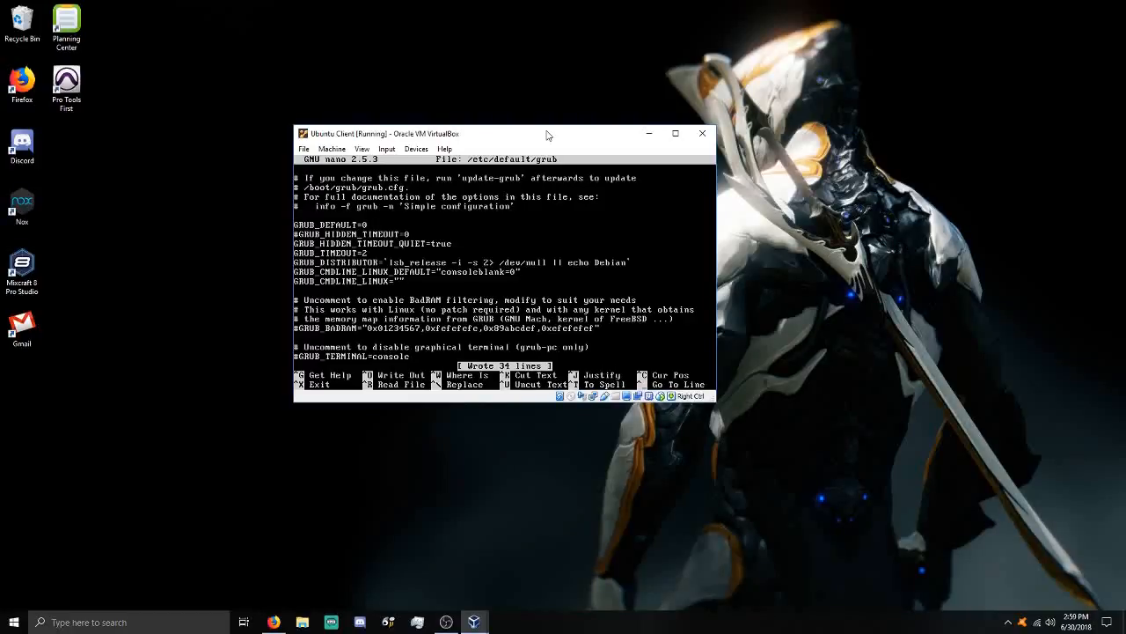
key(ctrl+x)
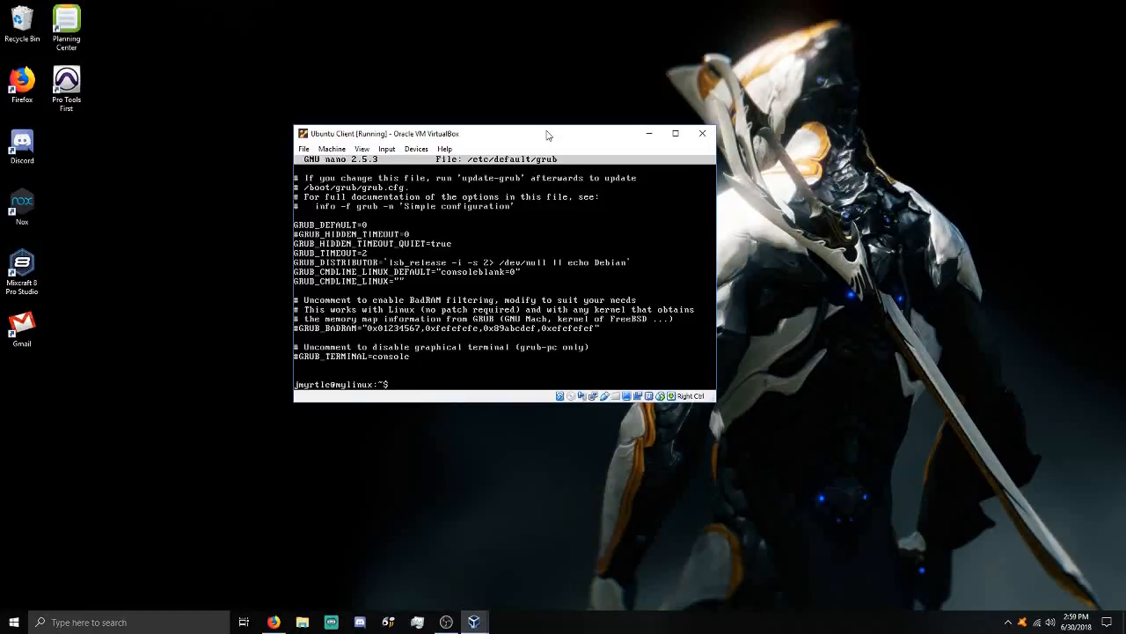
Regenerate the boot loader configuration with sudo update-grub
text(sudo update-grub)
key(Return)
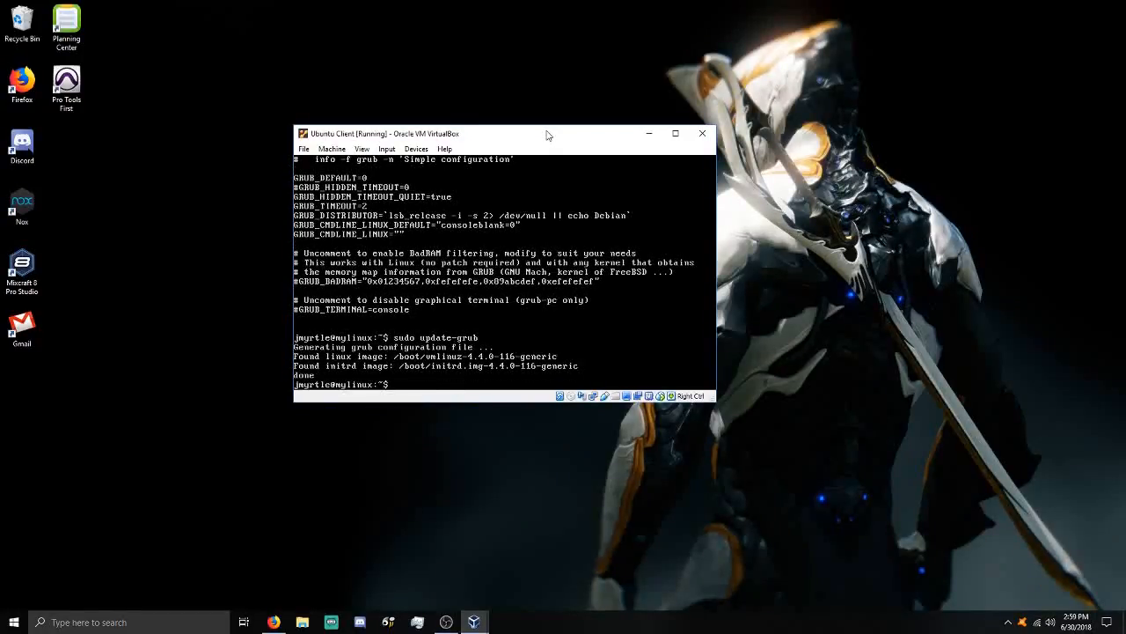
Clear the terminal and restart the virtual machine with the reboot command
text(clear)
key(Return)
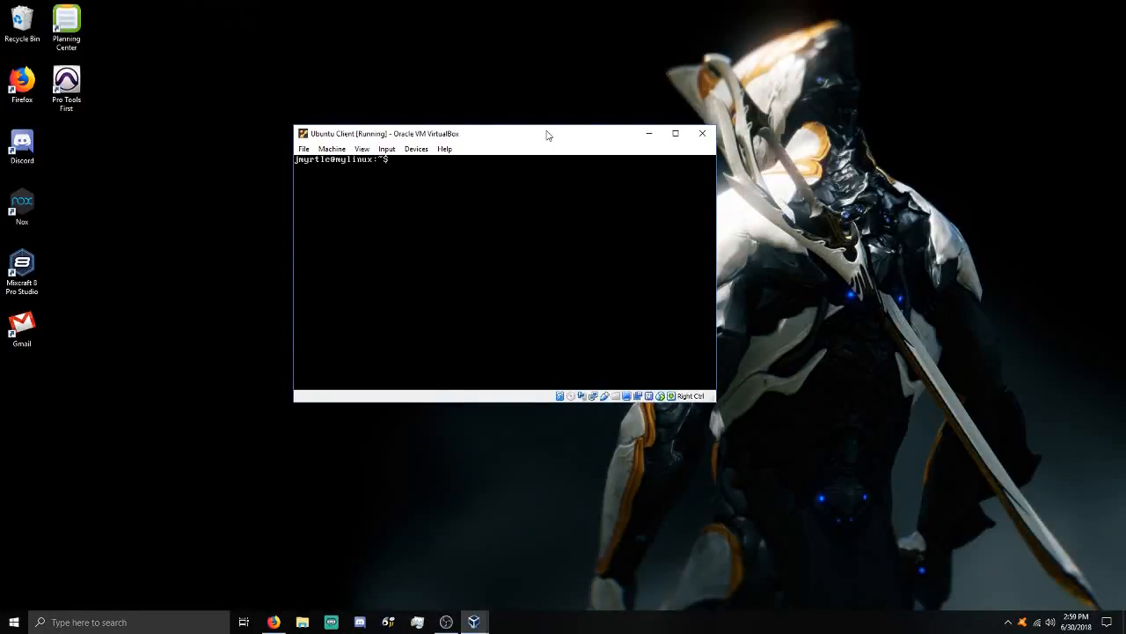
text(reboot)
key(Return)
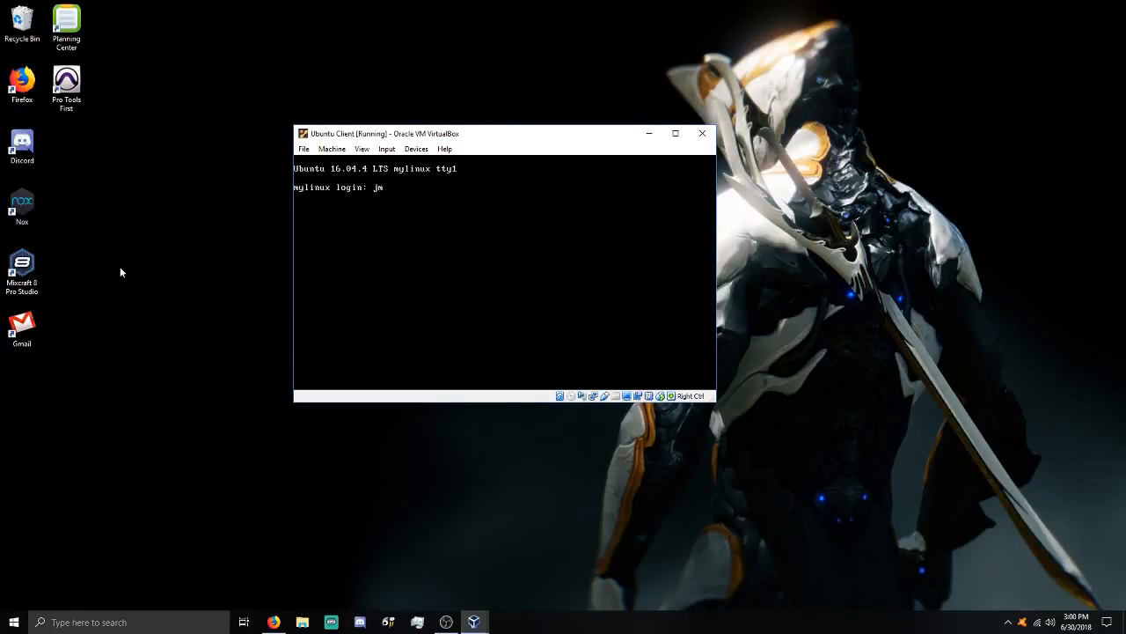
Log in at the mylinux console with the account's user name and password
text(yrtle)
key(BackSpace)
key(BackSpace)
text(le)
key(Return)
key(Return)
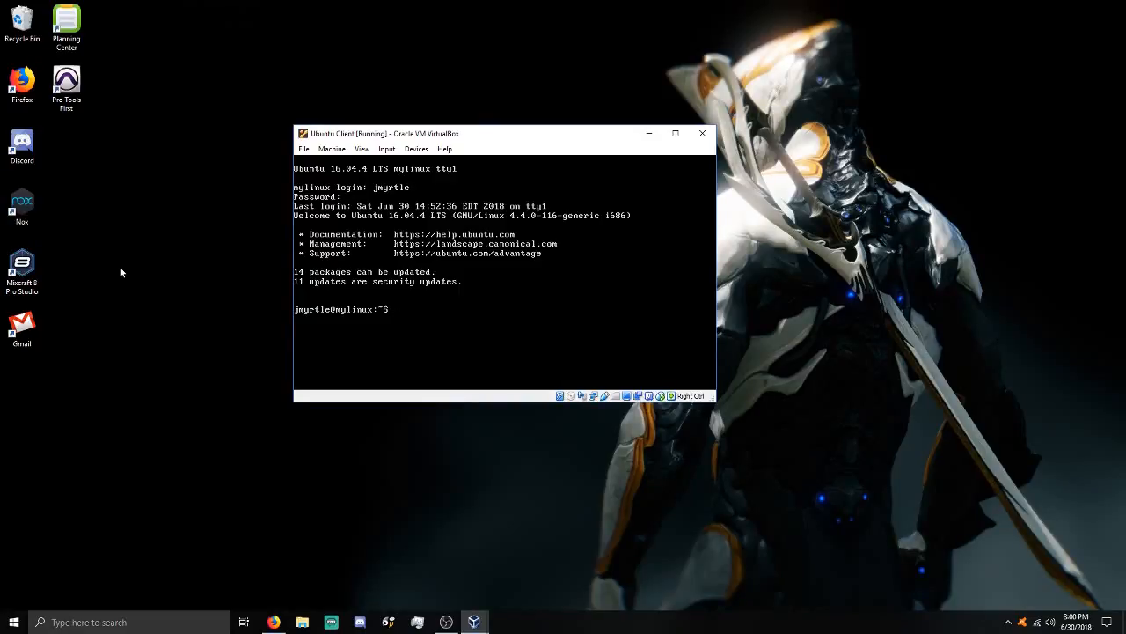
Clear the terminal, run sudo apt-get install virtualbox-guest-dkms, authenticate with the account password and accept the installation
text(clear)
key(Return)
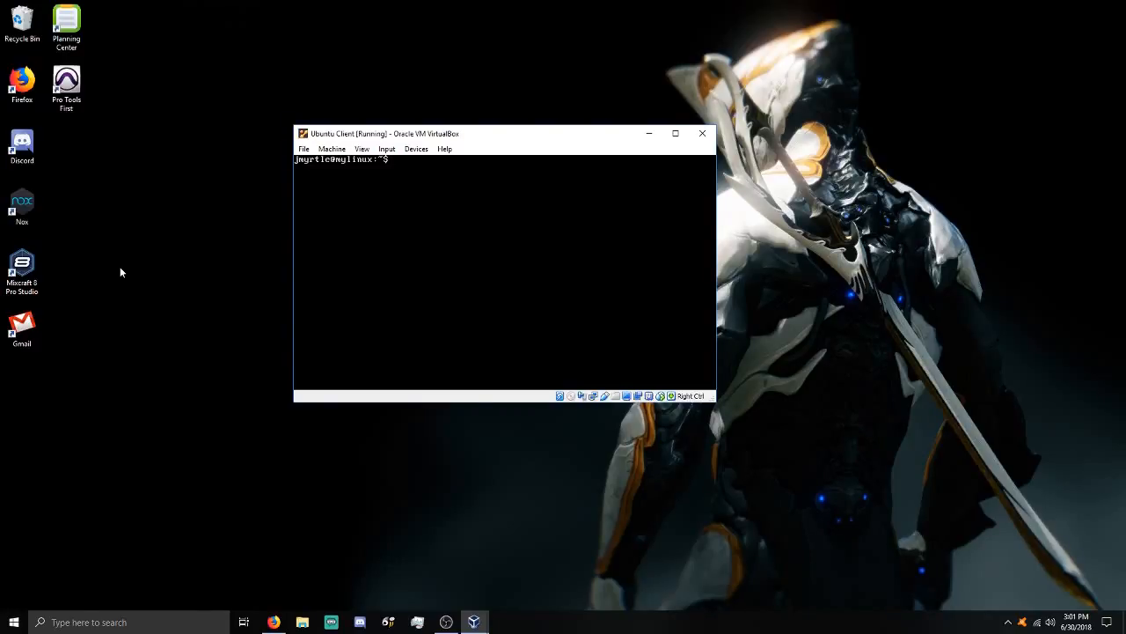
text(sudo apt-get install virtualbox-guest-dkms)
key(Return)
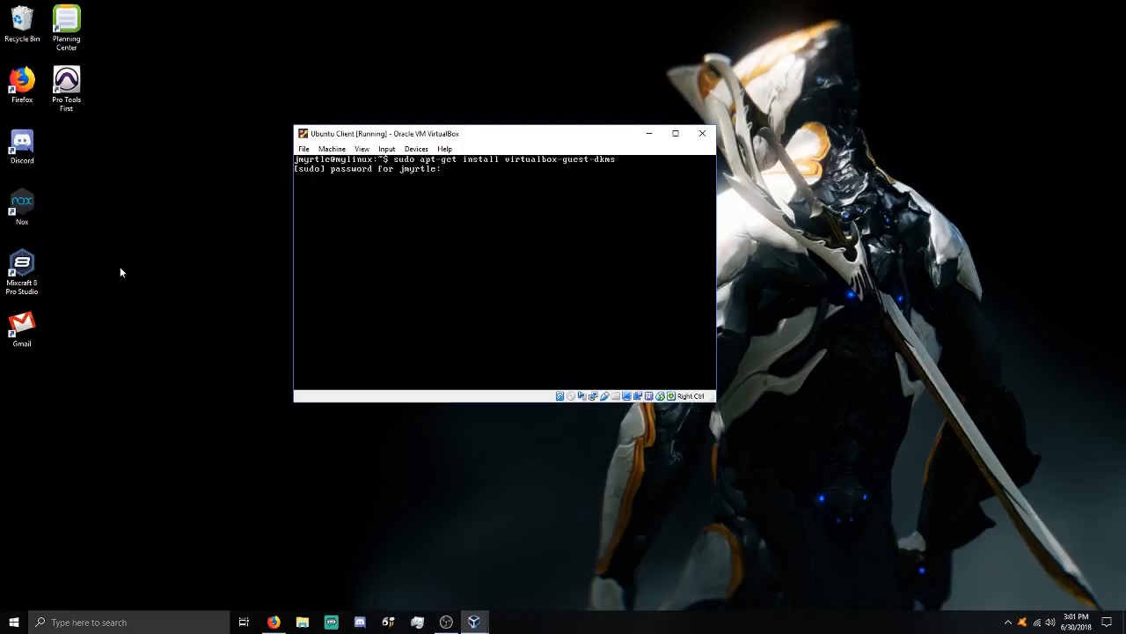
key(Return)
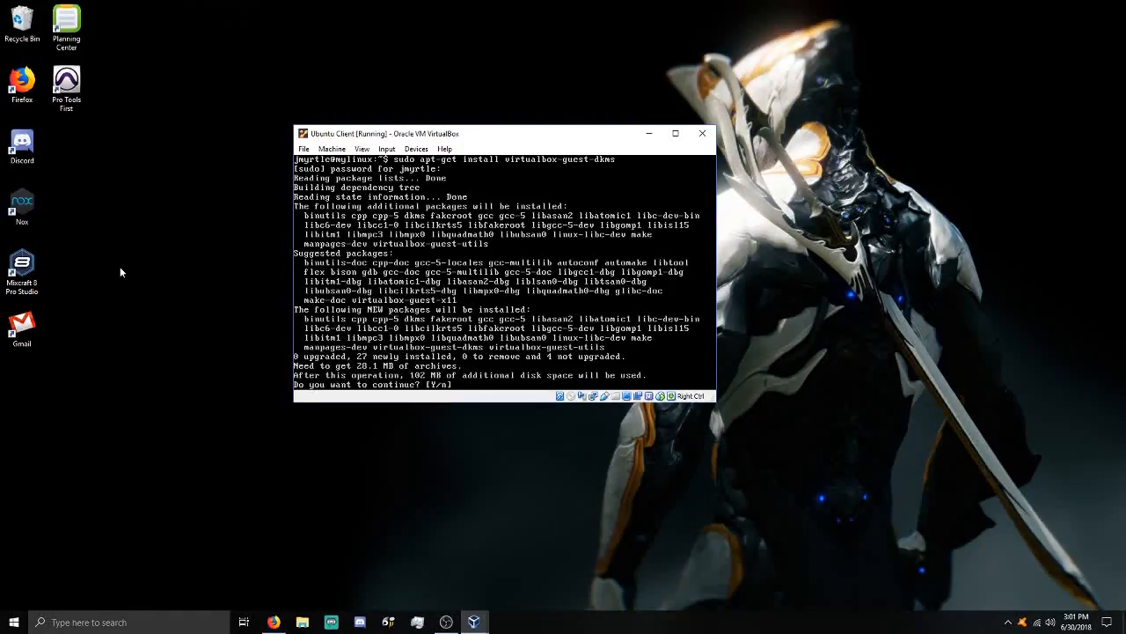
key(Return)
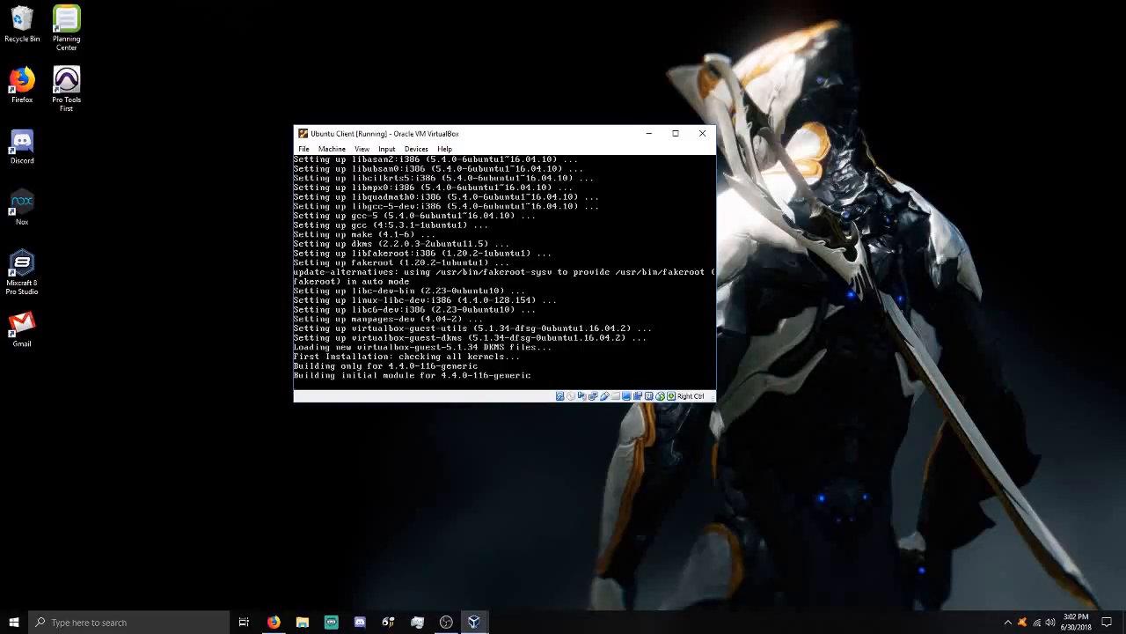
Return to the Ubuntu Client console and clear the output of the guest package installation
key(alt+Tab)
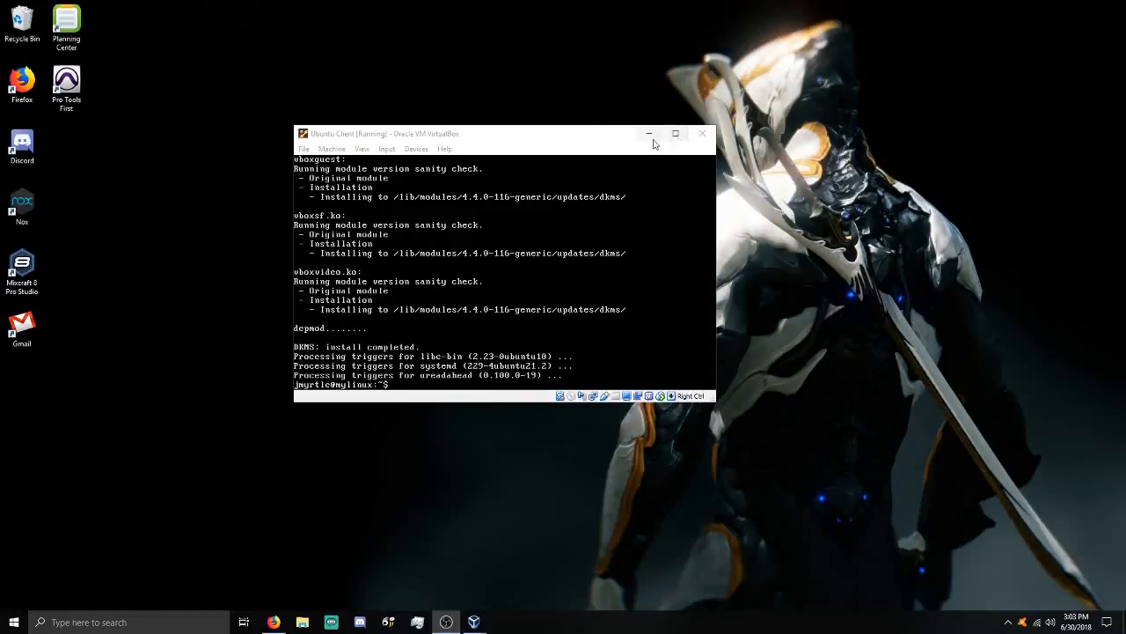
click(542, 139)
text(clear)
key(Return)
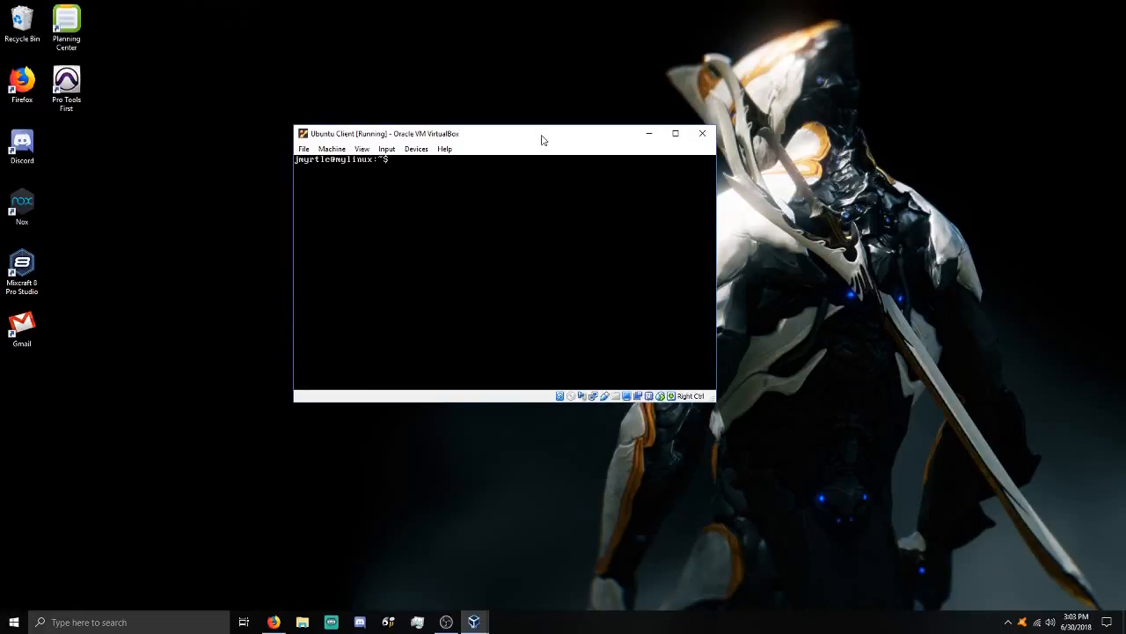
text(clear)
key(BackSpace)
key(BackSpace)
key(BackSpace)
key(BackSpace)
Switch to the desktop installation guide in Firefox and place the Ubuntu Client console beside its XFCE (Xubuntu) command
click(277, 621)
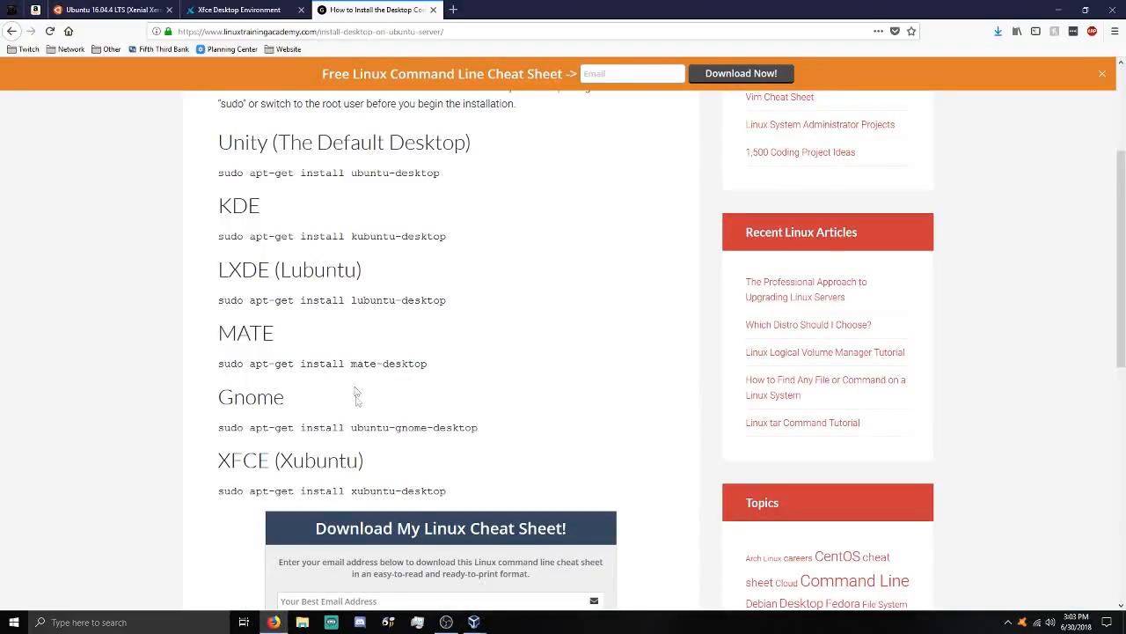
click(532, 568)
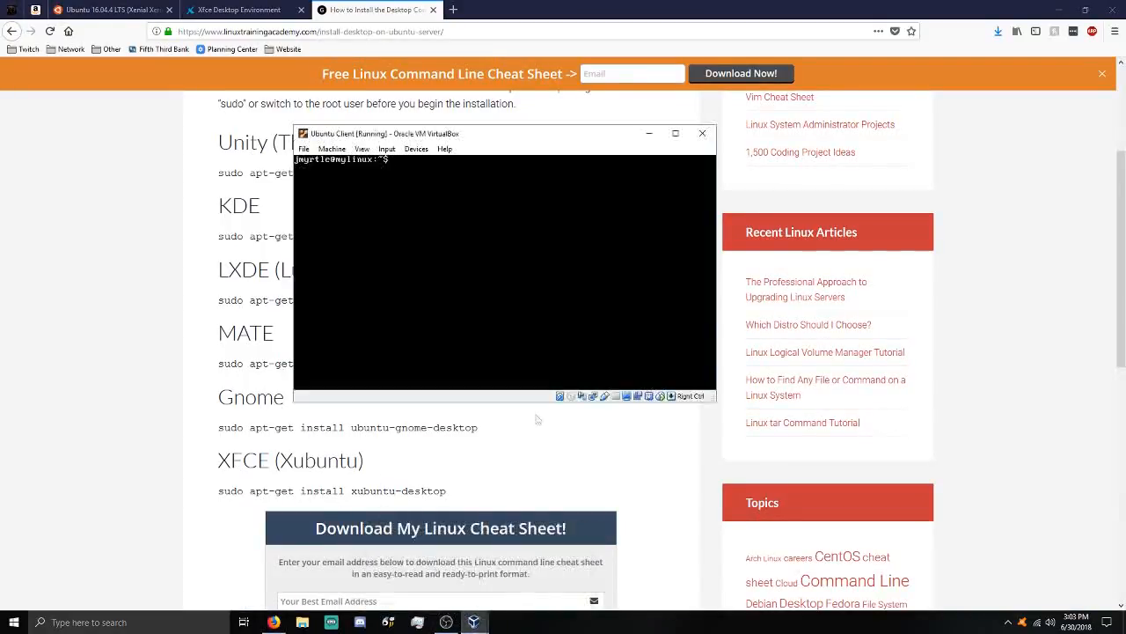
drag(493, 132, 796, 110)
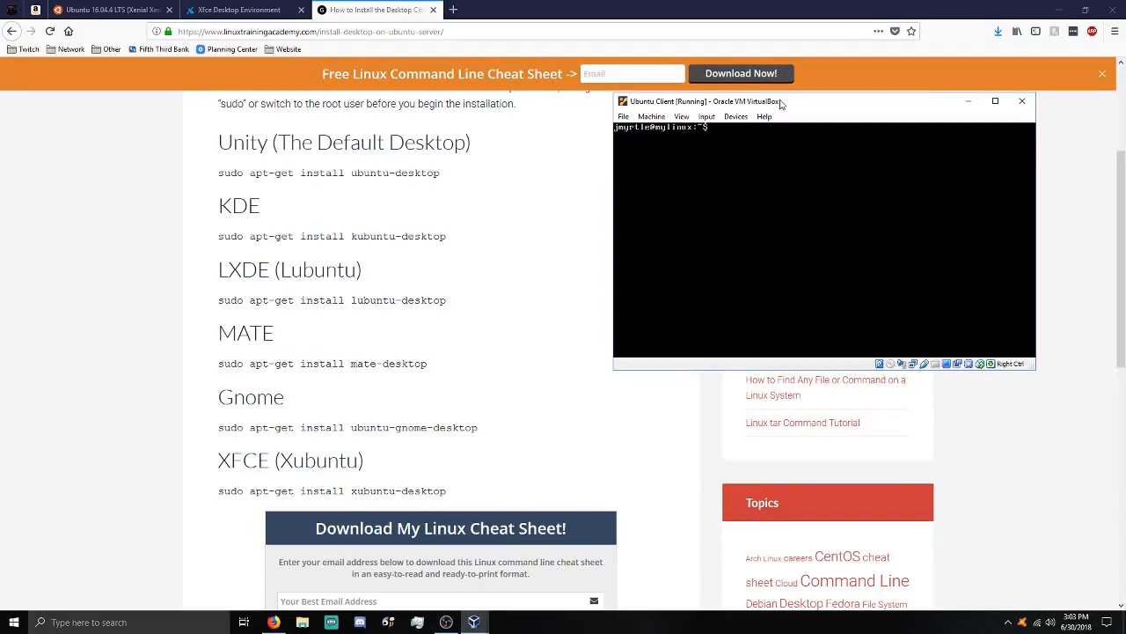
Run sudo apt-get install xubuntu-desktop in the Ubuntu Client console, minimize the browser and accept the package installation
text(sudo apt-get install xubuntu-desktop)
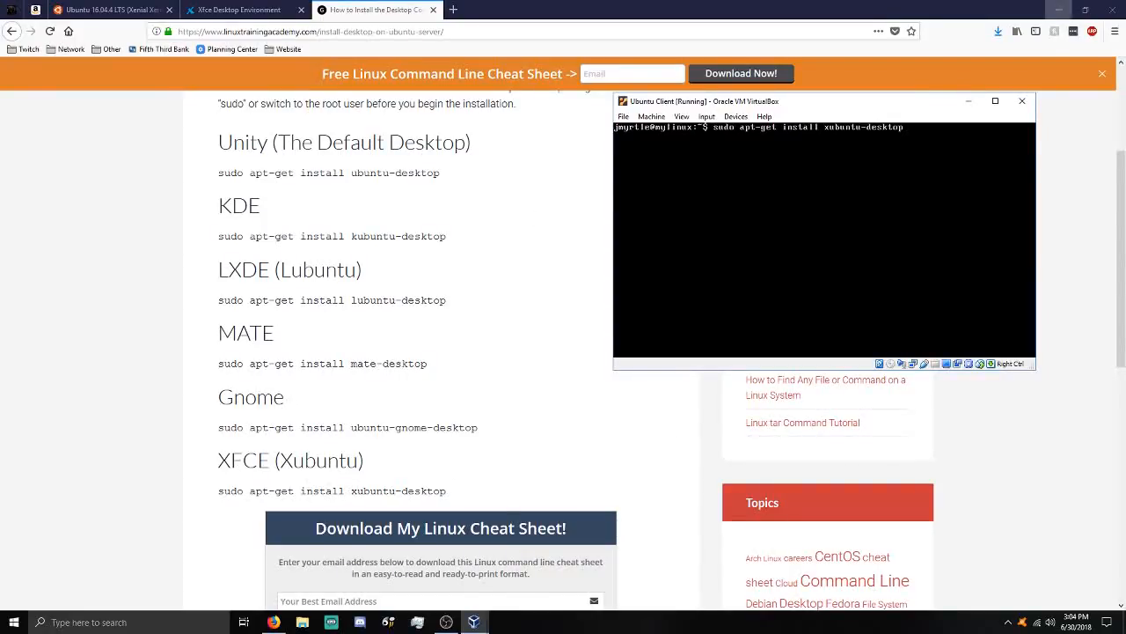
click(1059, 10)
drag(808, 100, 464, 99)
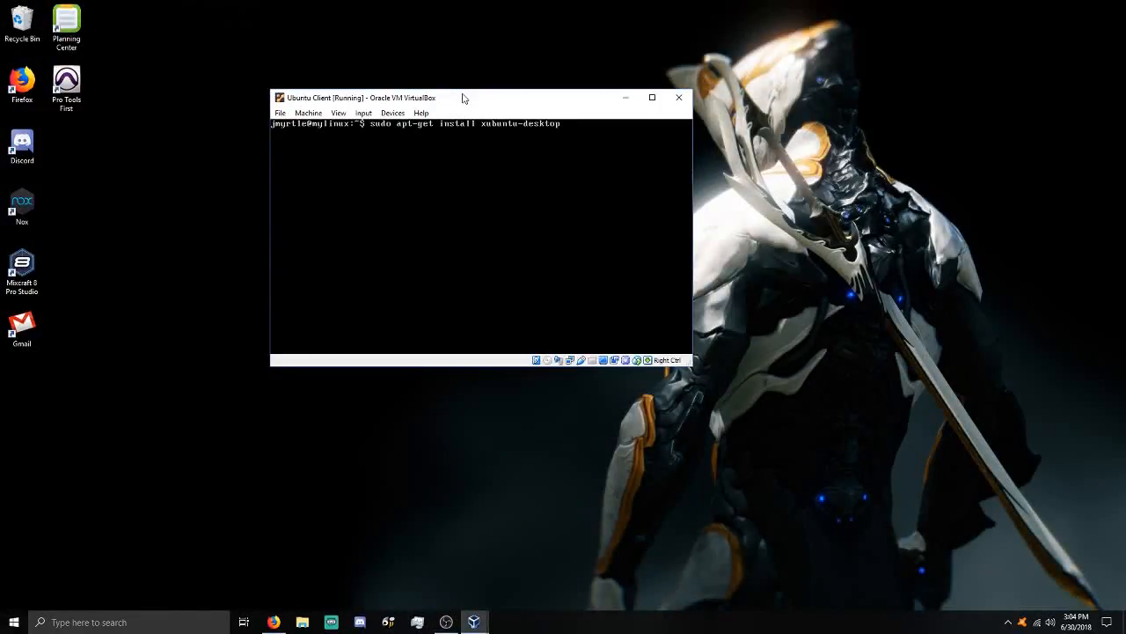
key(Return)
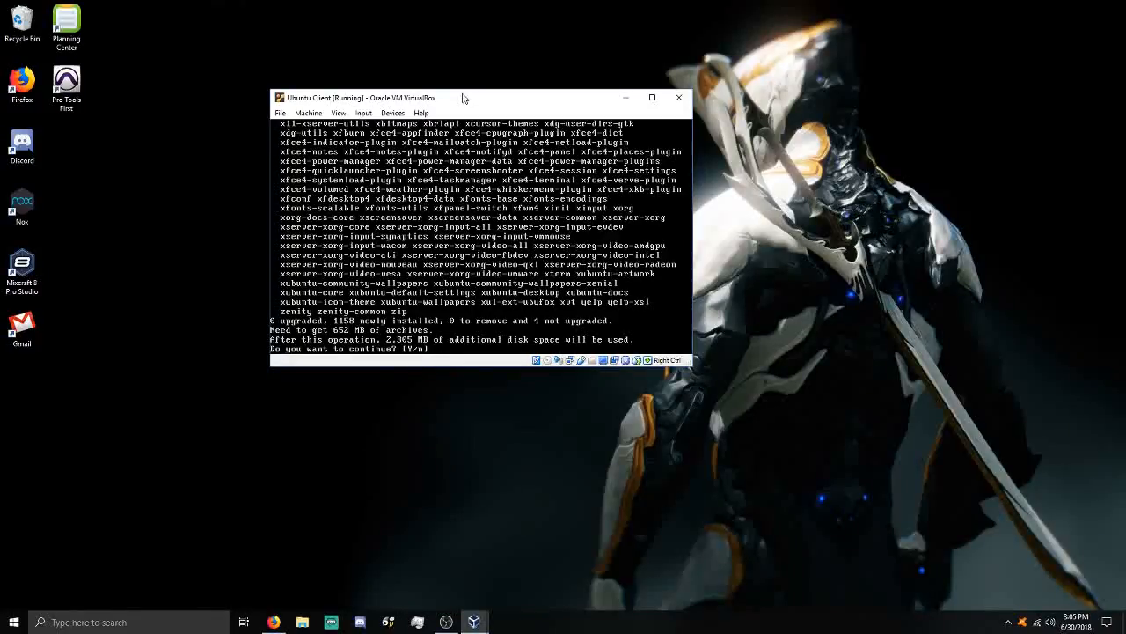
key(Return)
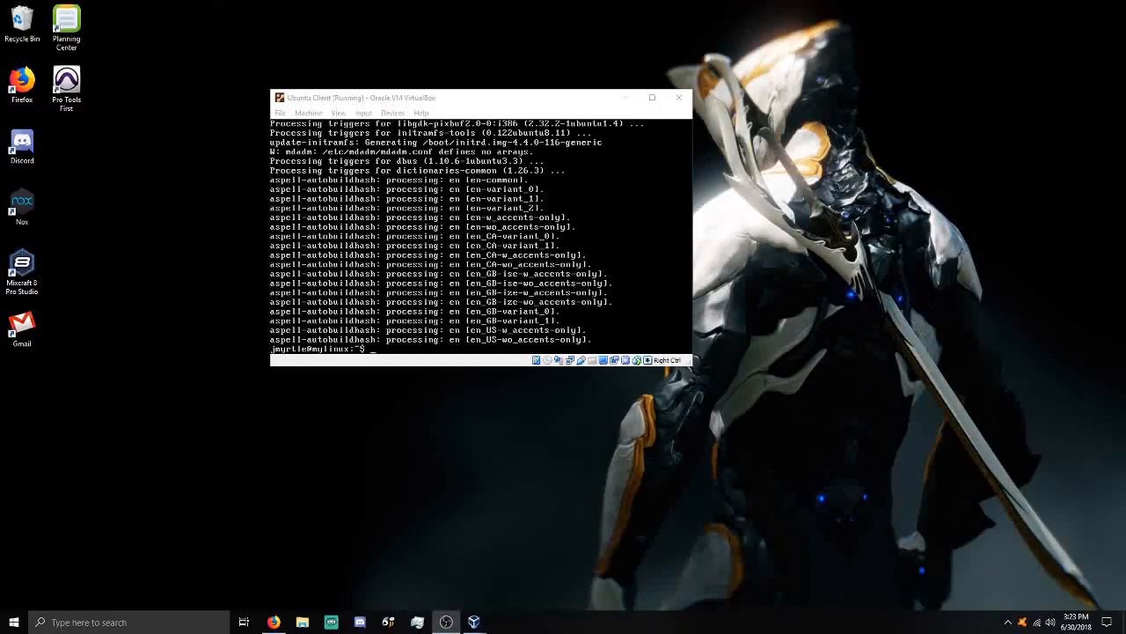
Clear the console and run sudo apt-get update, authenticating with the account password
click(558, 100)
text(clear)
key(Return)
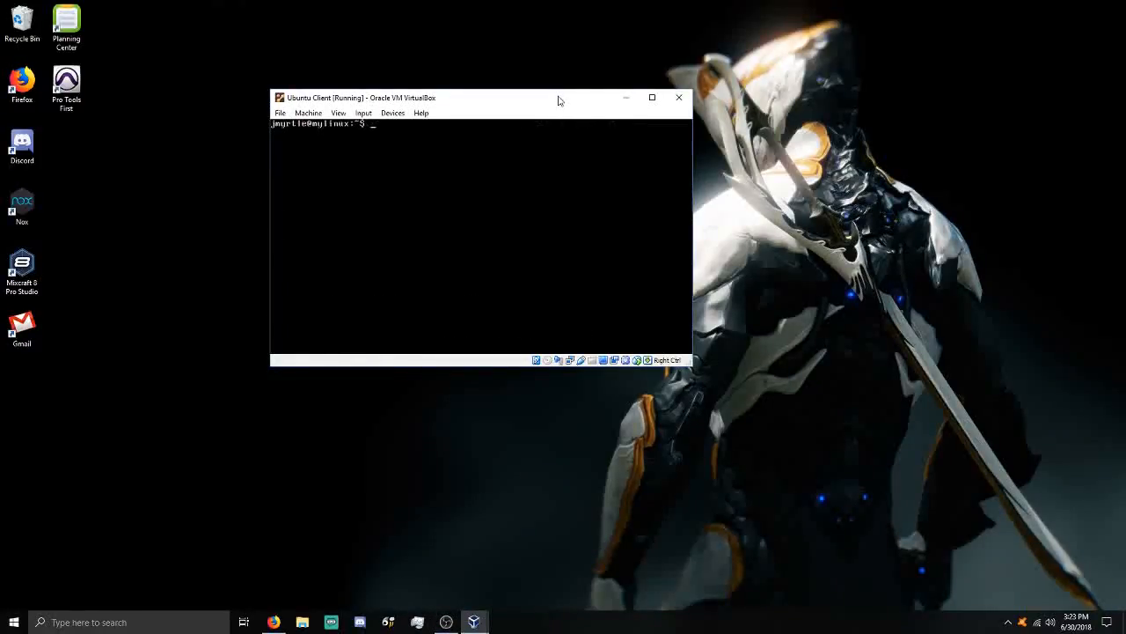
text(sudo apt-get update)
key(Return)
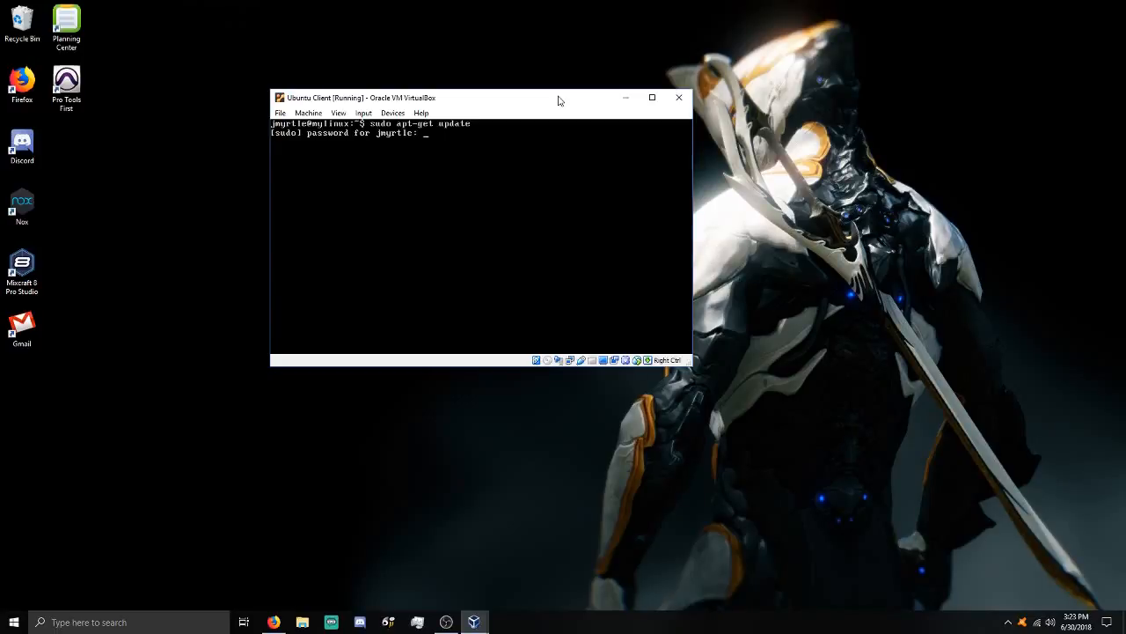
key(Return)
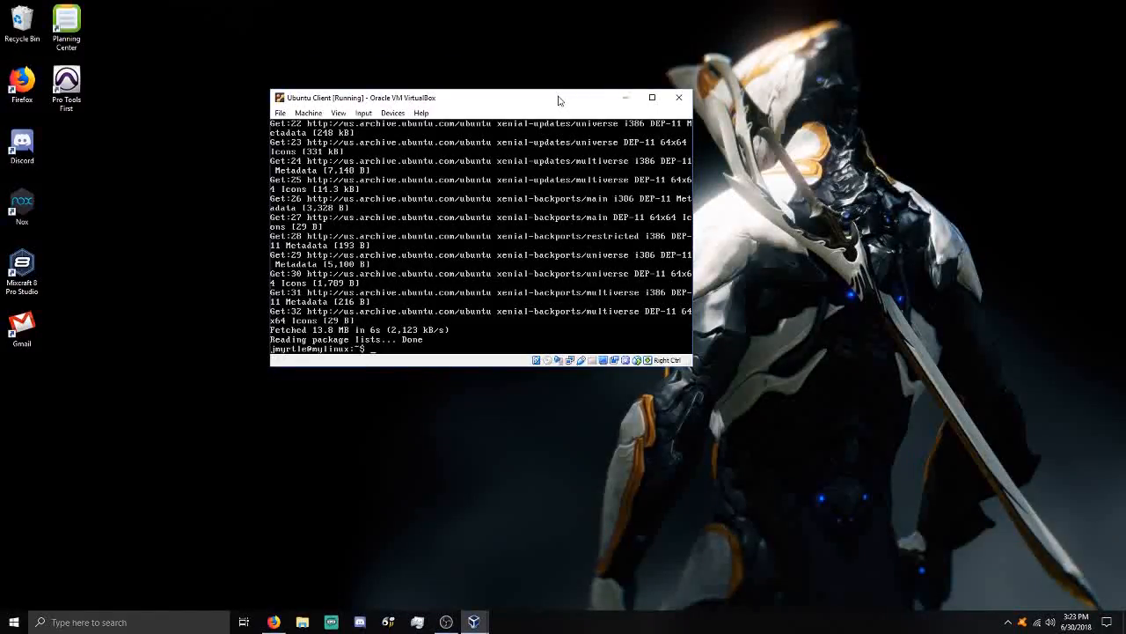
Clear the terminal and try to start the graphical desktop with startx
text(clear)
key(Return)
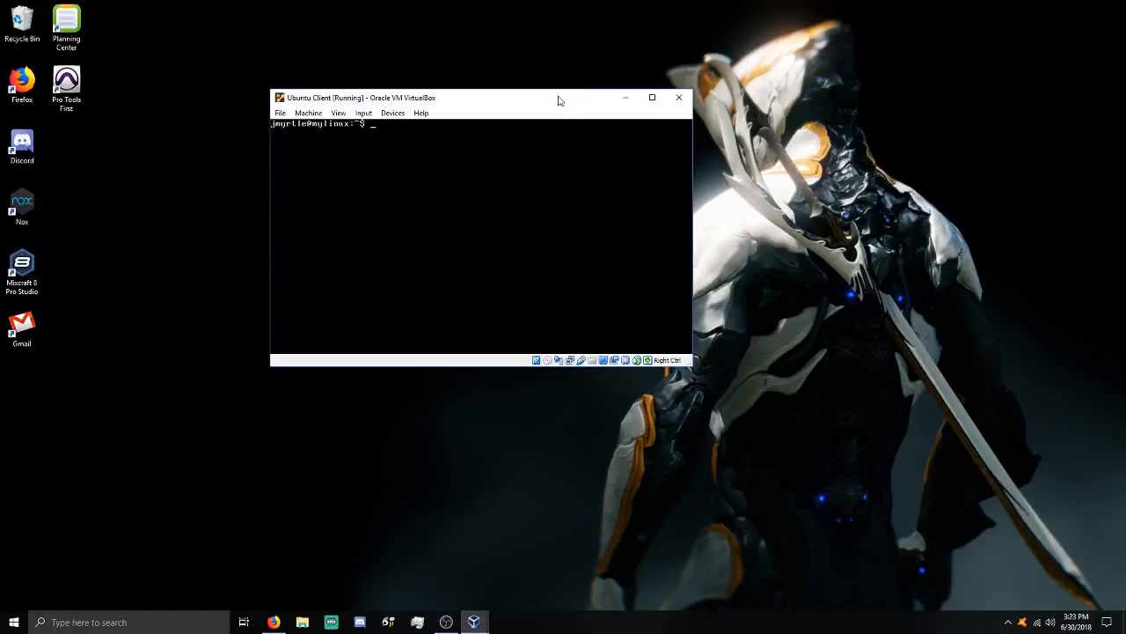
text(startx)
key(Return)
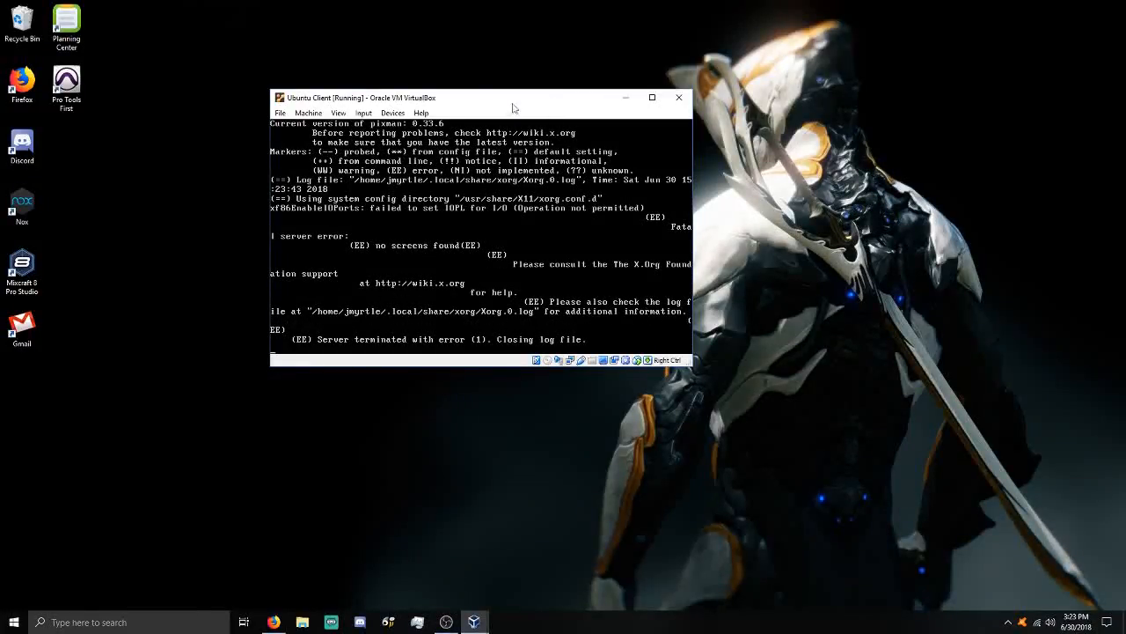
Clear the output of the startx attempt from the Ubuntu Client console
text(cle)
key(BackSpace)
key(BackSpace)
key(BackSpace)
text(clear)
click(280, 113)
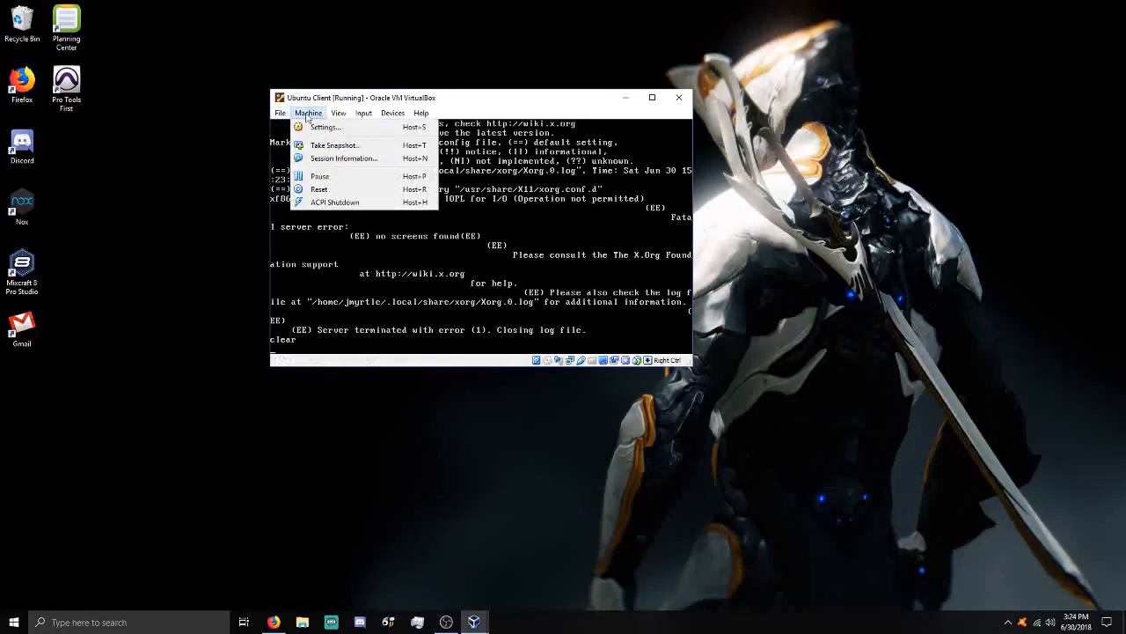
click(451, 98)
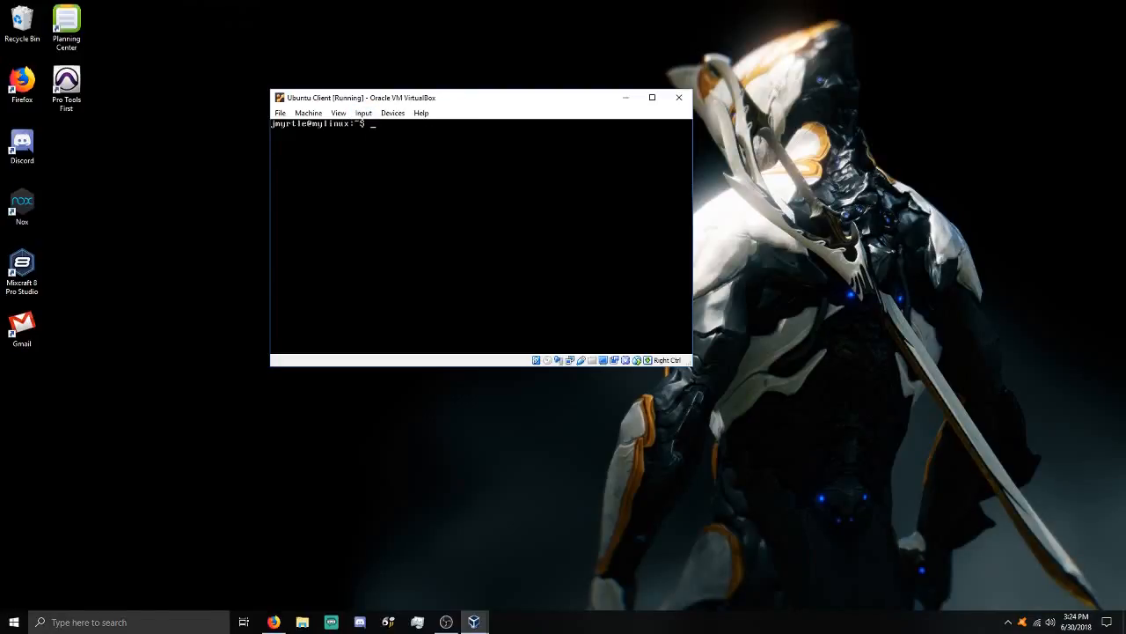
text(clear)
key(Return)
Check for and apply package upgrades with sudo apt-get upgrade
text(sudo apt-get upgrade)
key(Return)
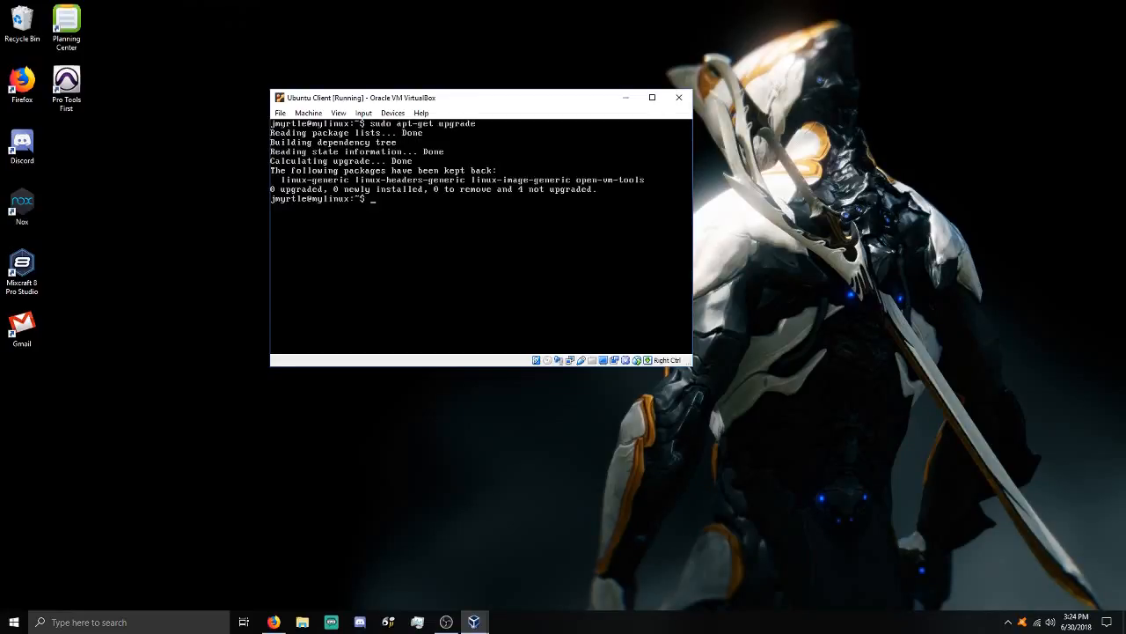
Clear the upgrade output and try launching the desktop with startx once more
text(clear)
key(Return)
text(startx)
key(Return)
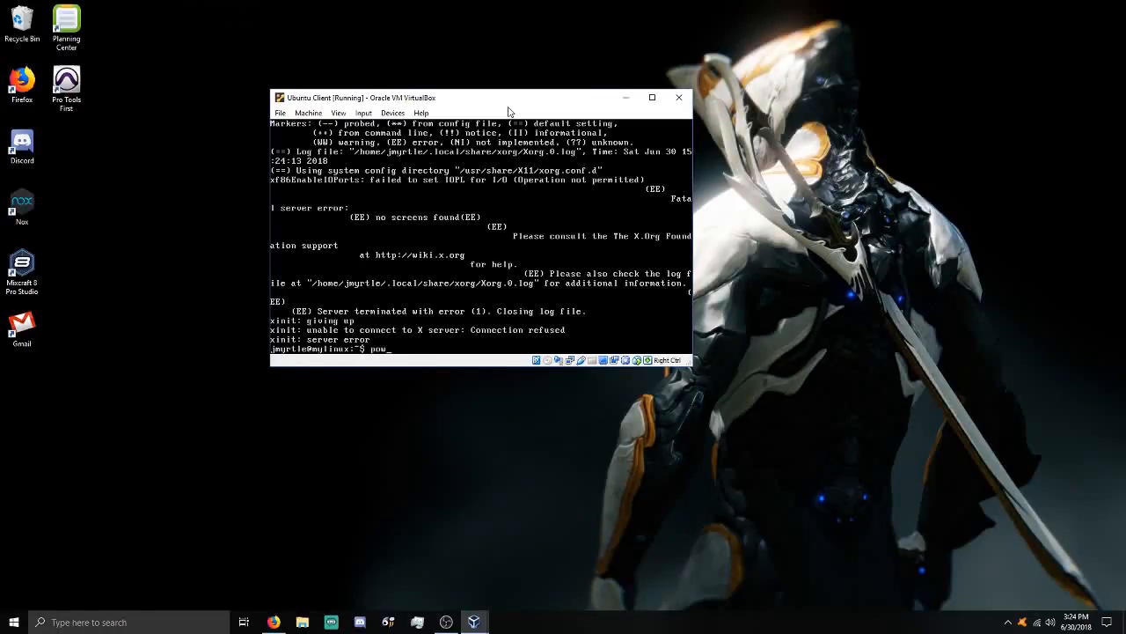
Shut down the Ubuntu Client virtual machine with the poweroff command
key(BackSpace)
key(BackSpace)
text(off)
key(Return)
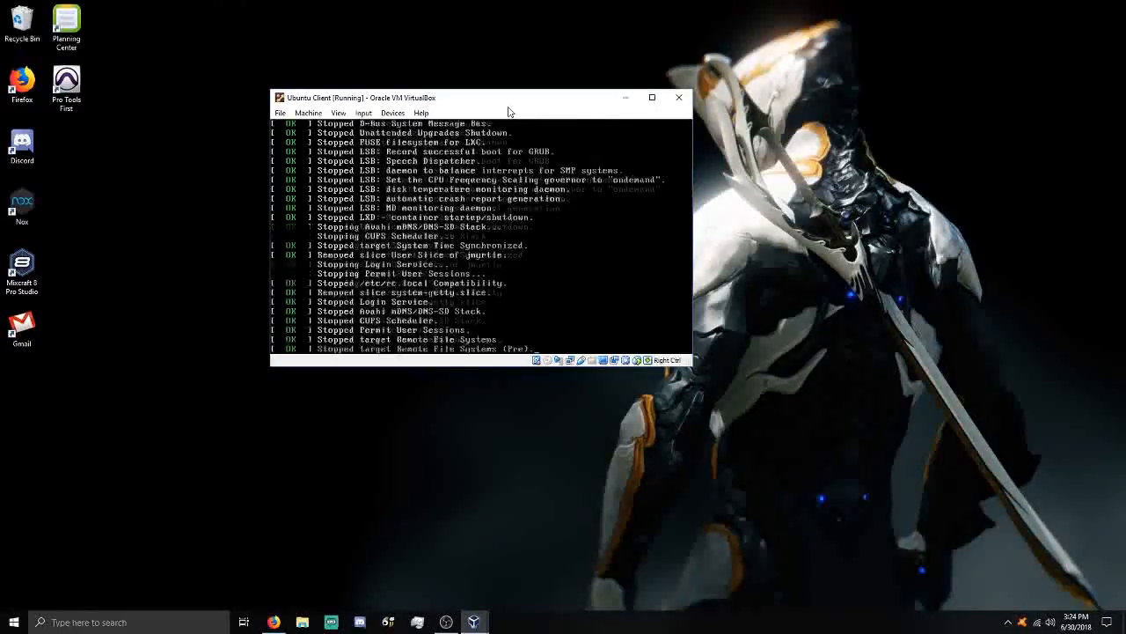
Bring the Oracle VM VirtualBox Manager window to the front and reposition it on the desktop
click(474, 622)
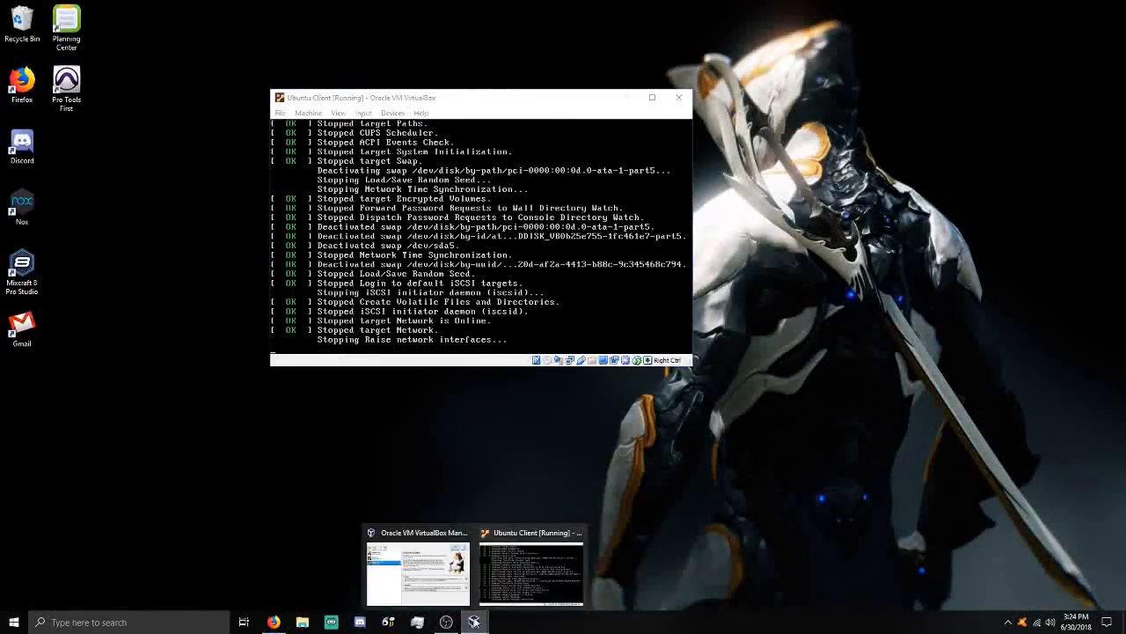
click(447, 585)
drag(440, 103, 402, 79)
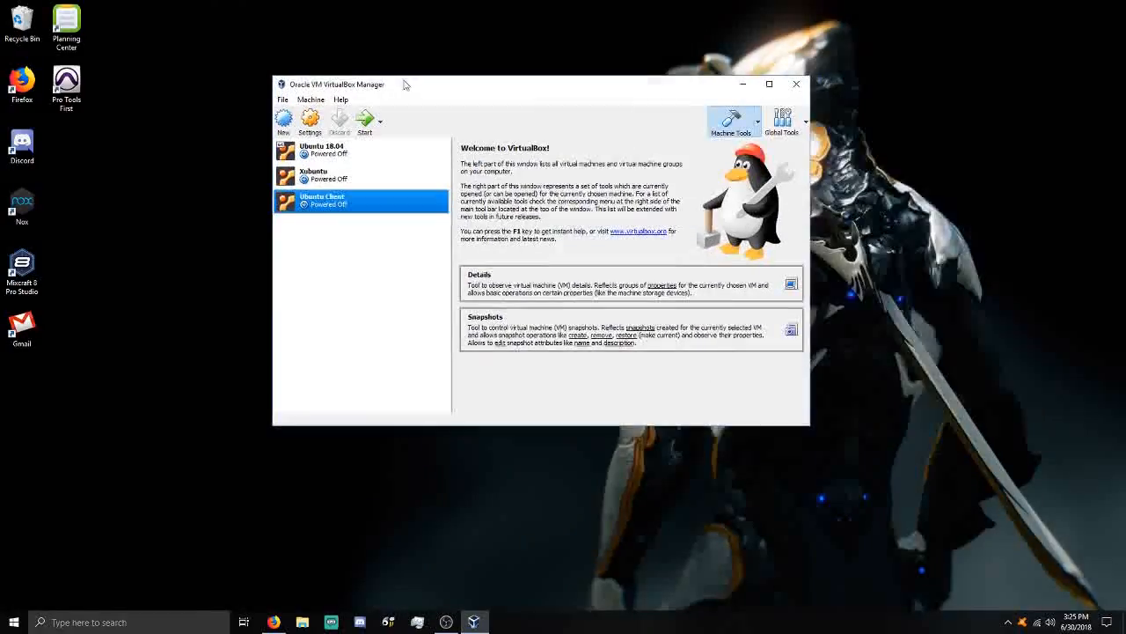
Show the Ubuntu Client machine's folder in Explorer and open its Ubuntu Client.vbox file in Notepad++
right_click(337, 193)
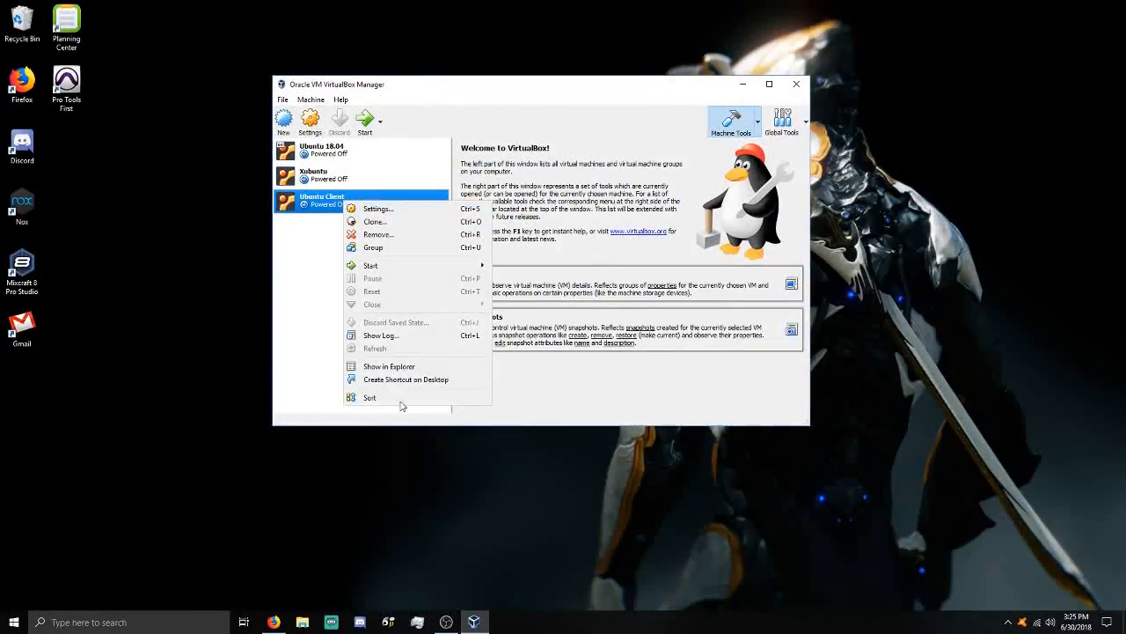
click(402, 369)
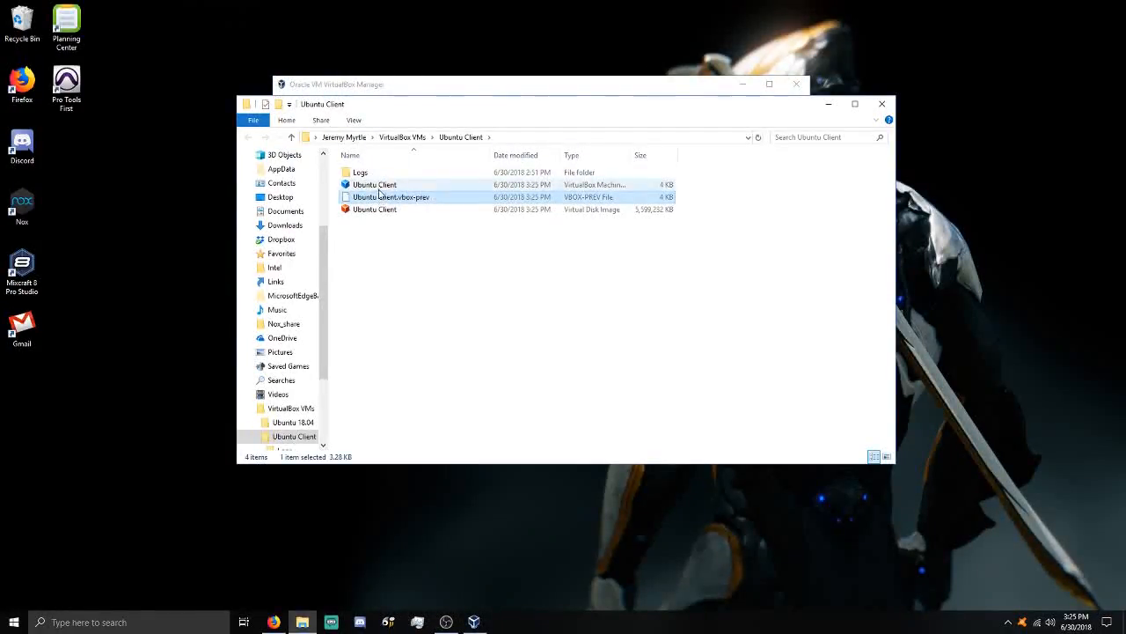
right_click(378, 186)
click(440, 211)
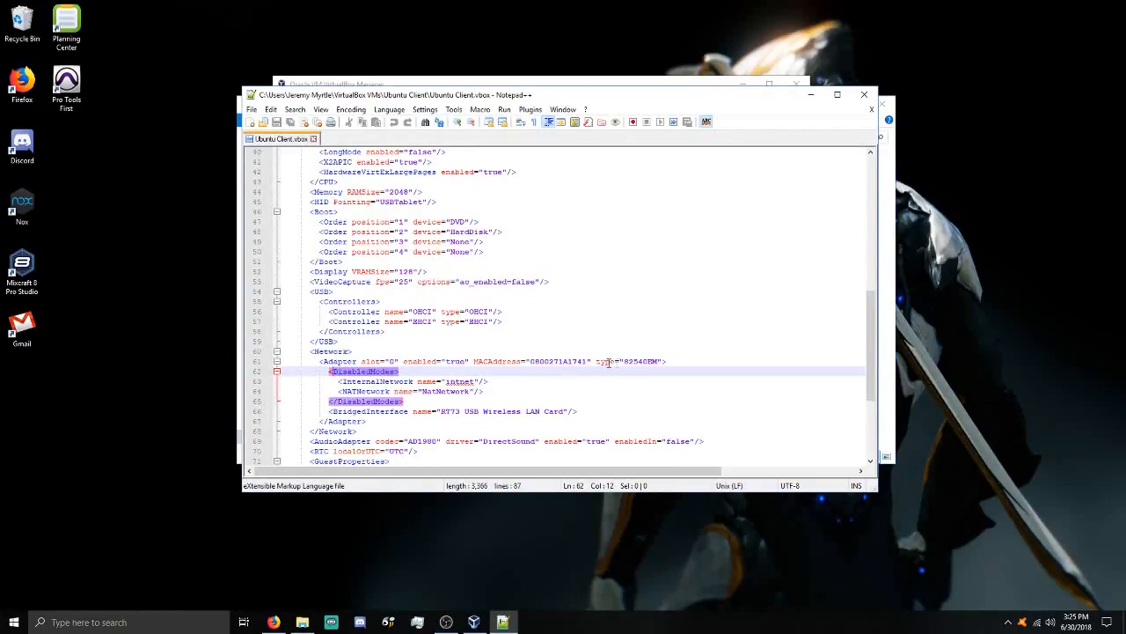
Add the attribute cable="true" to the slot 0 network Adapter tag, save the file, and close the editor and machine folder
click(666, 361)
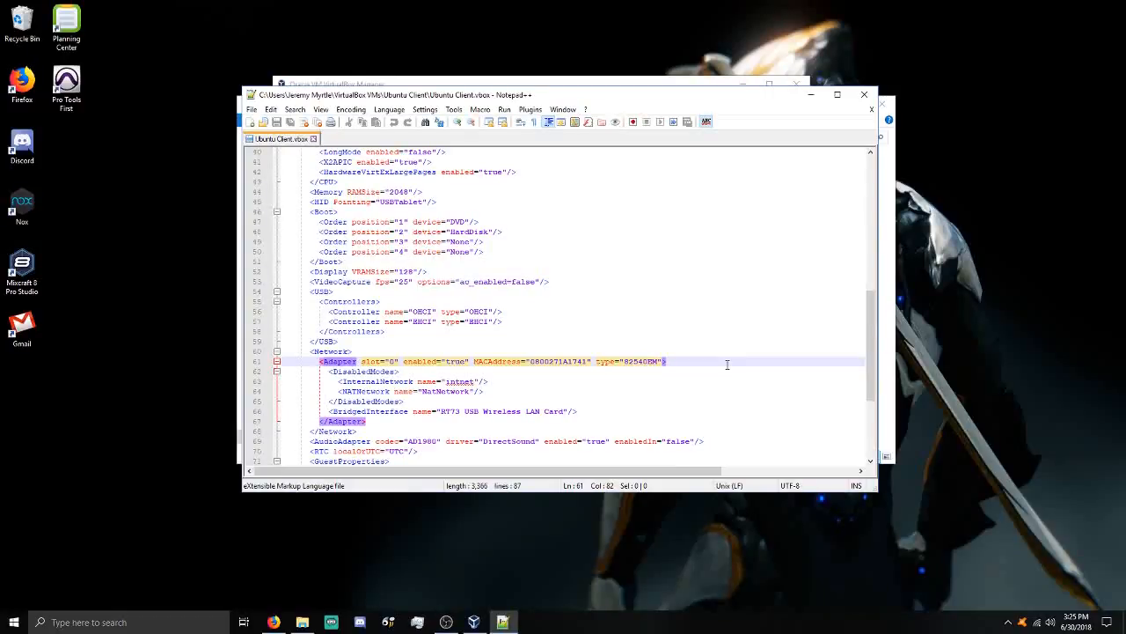
text(cabel)
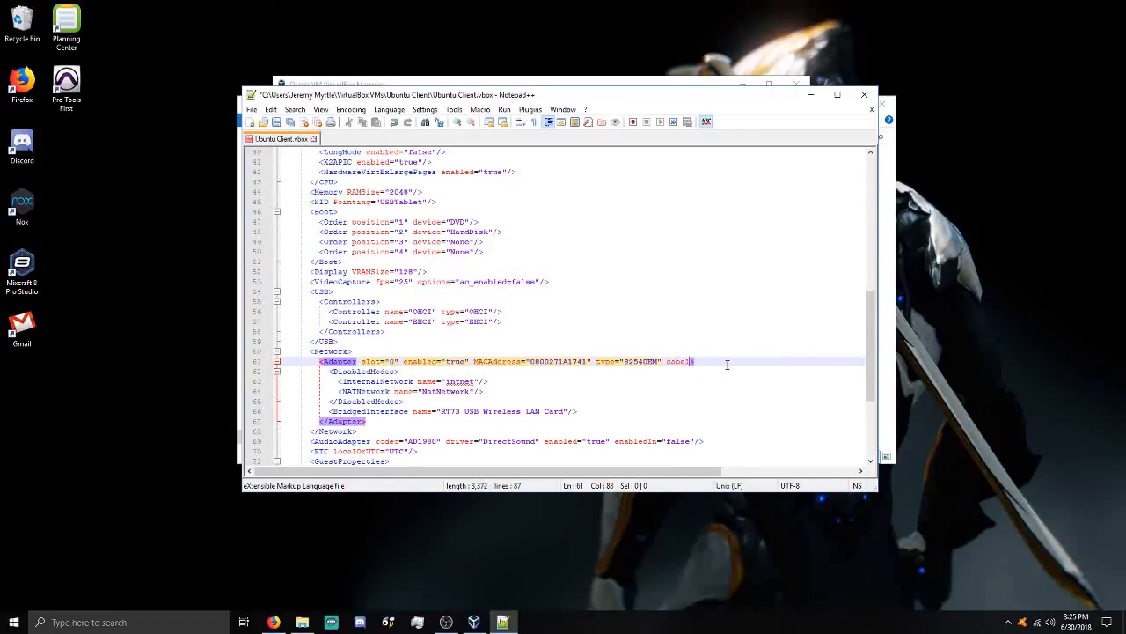
key(BackSpace)
key(BackSpace)
text(le="true)
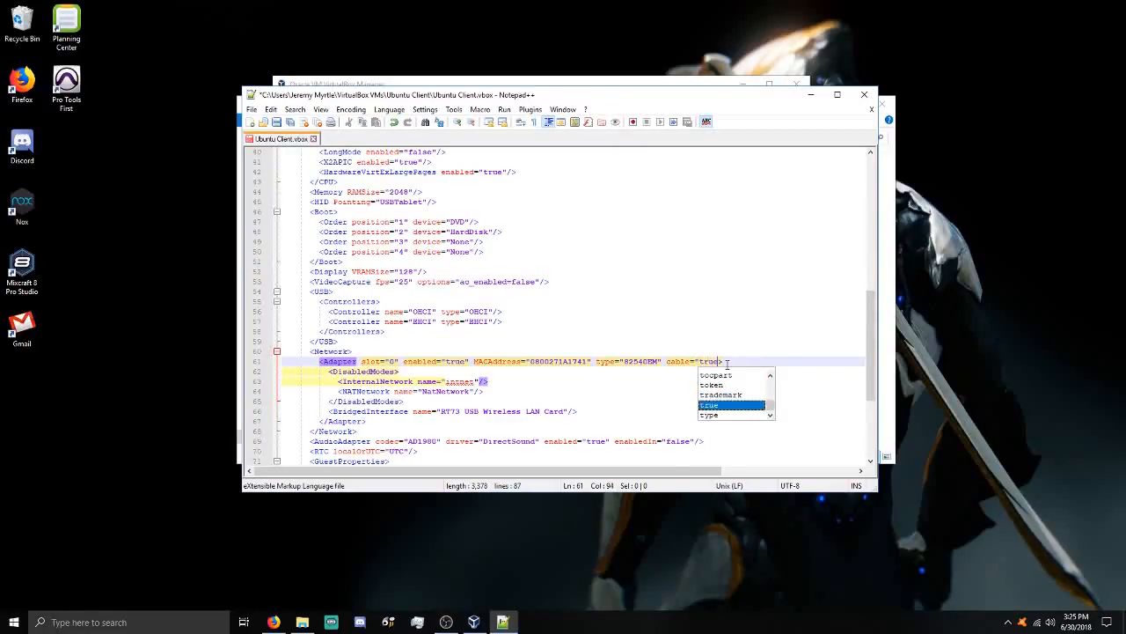
text(")
key(ctrl+s)
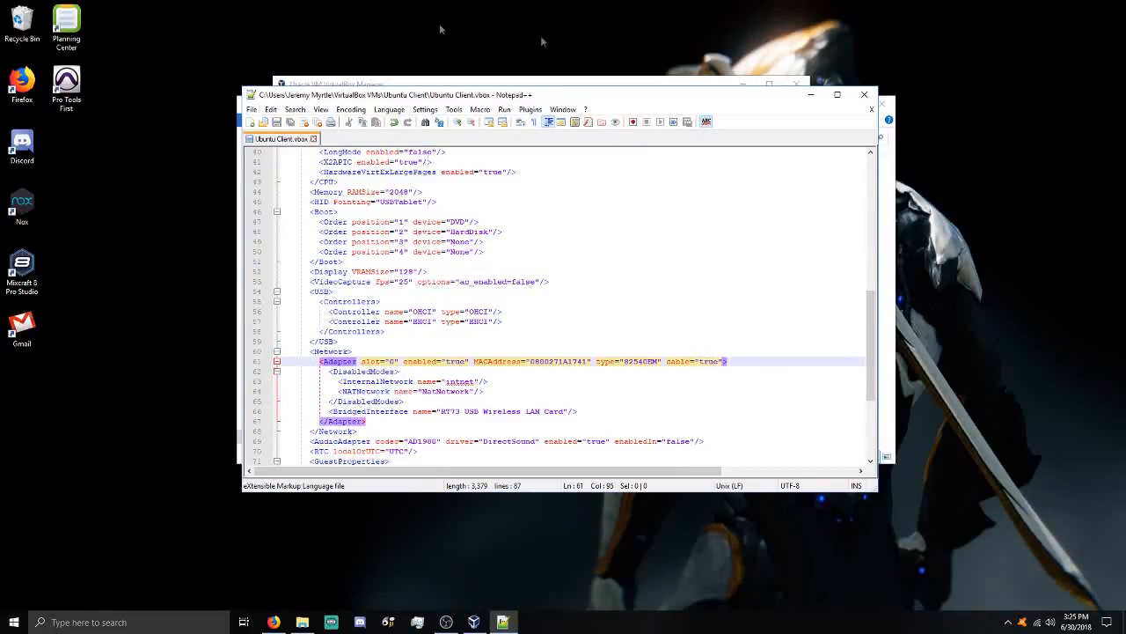
click(864, 94)
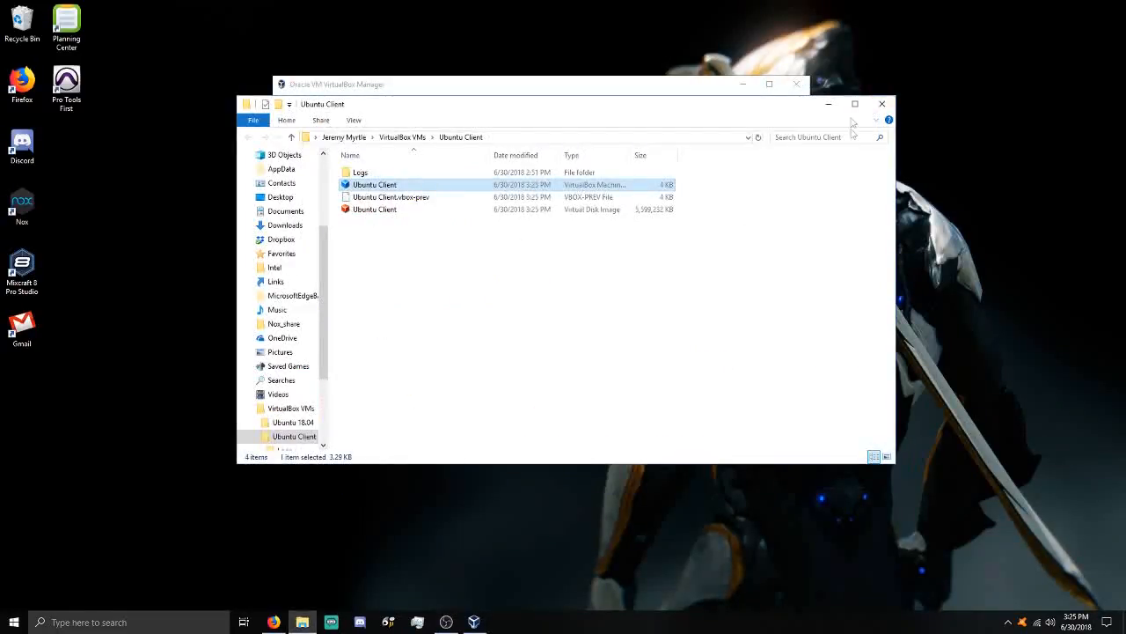
click(881, 103)
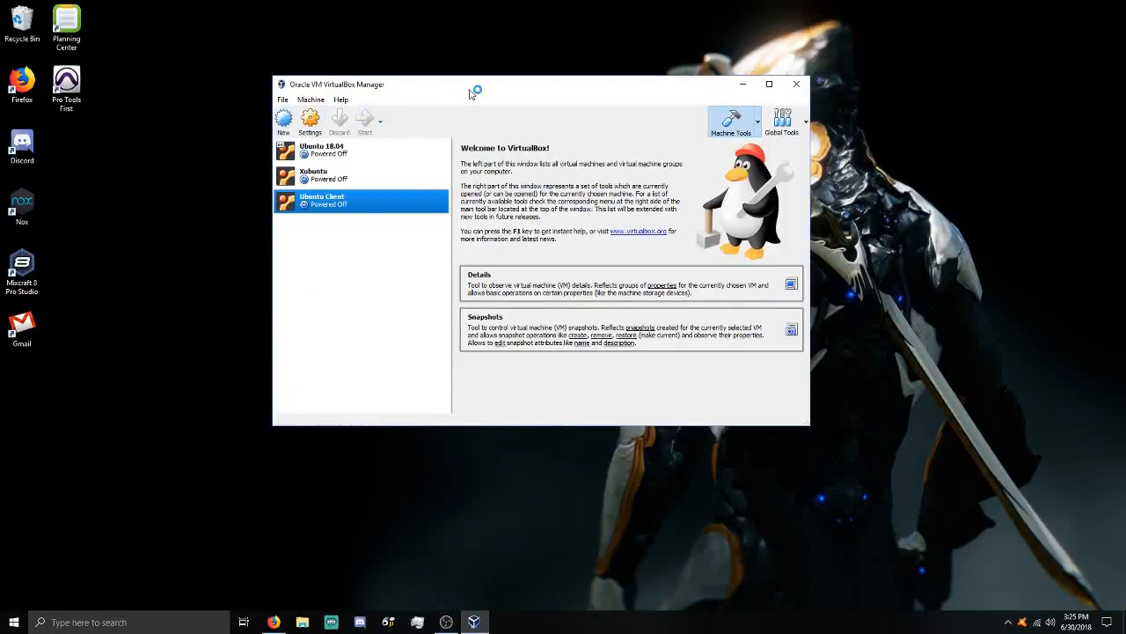
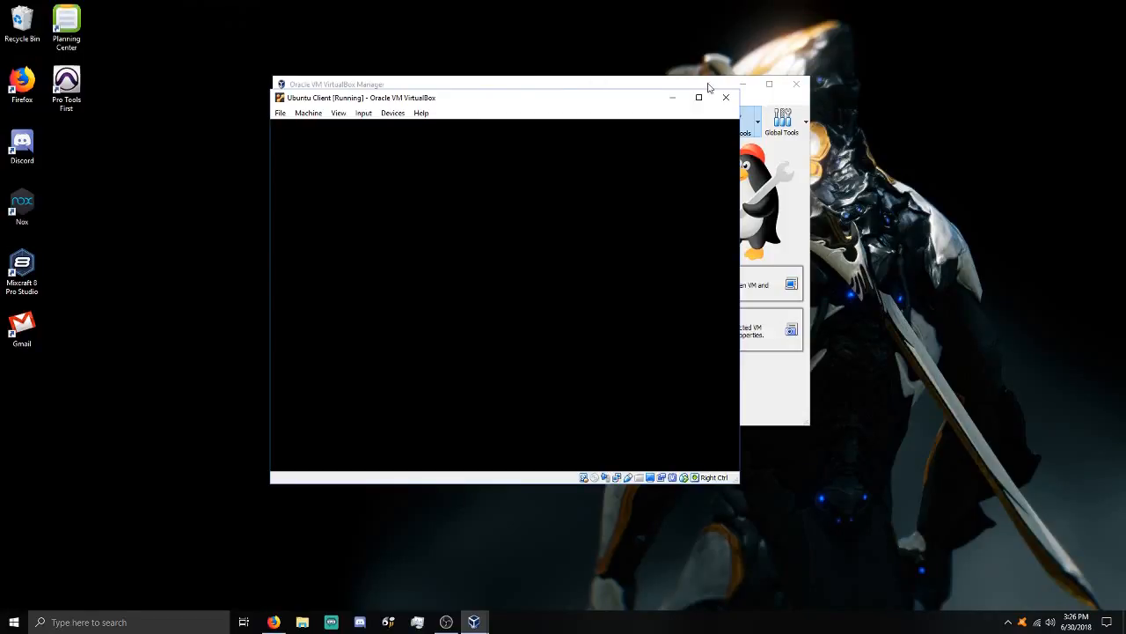
Minimise the VirtualBox Manager, reposition the Ubuntu Client window, and log in to the Xubuntu desktop with the account password
click(742, 84)
drag(490, 100, 498, 96)
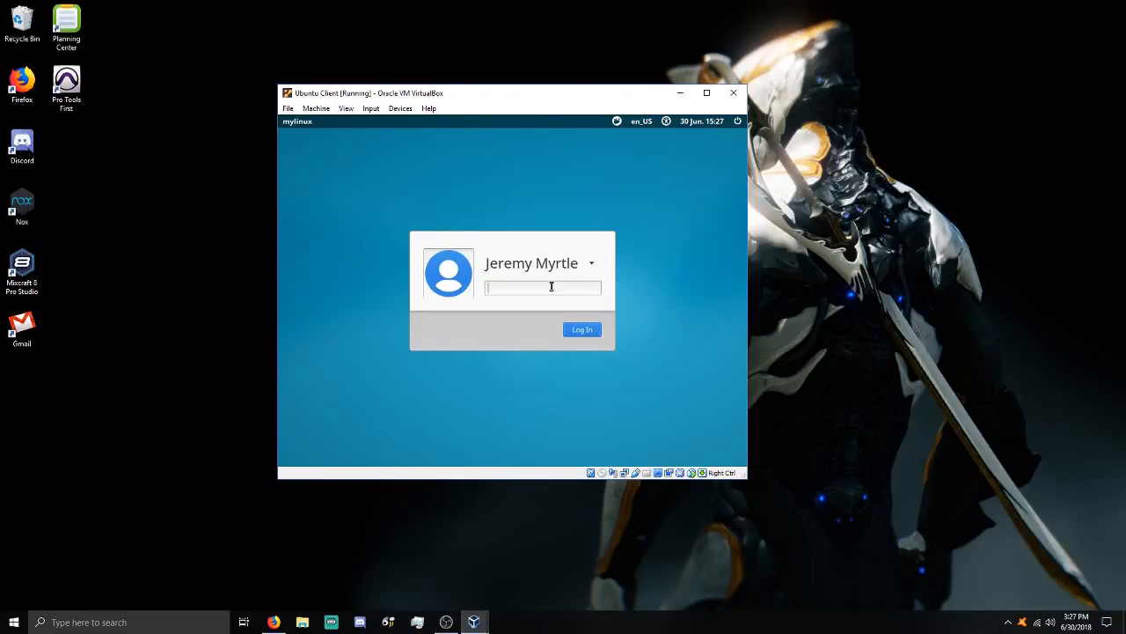
text(********)
key(Return)
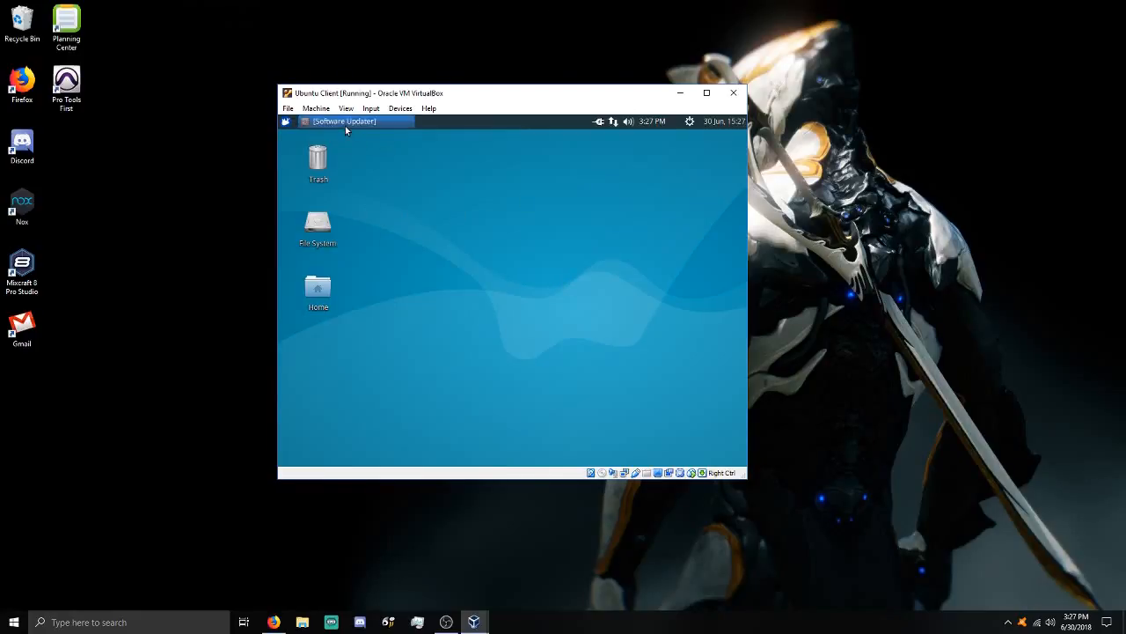
Review the Software Updater prompt on the guest desktop and minimise it without installing updates
click(345, 126)
drag(511, 254, 539, 221)
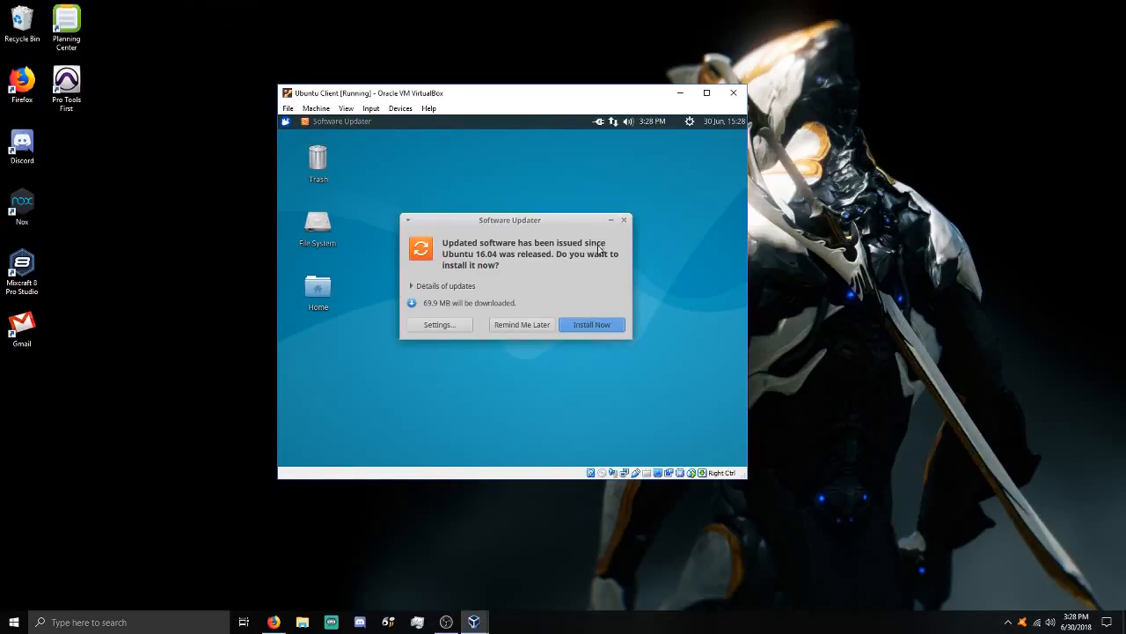
click(611, 220)
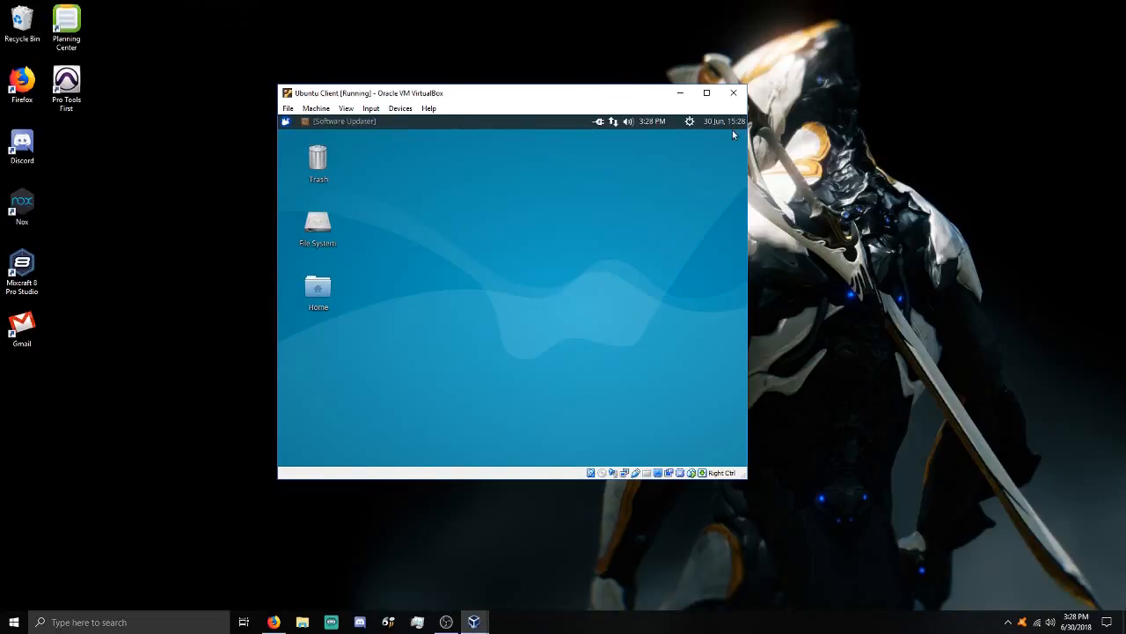
Reposition the Ubuntu Client window and open a Terminal Emulator in the guest, placed clear of the desktop icons
drag(400, 97, 358, 91)
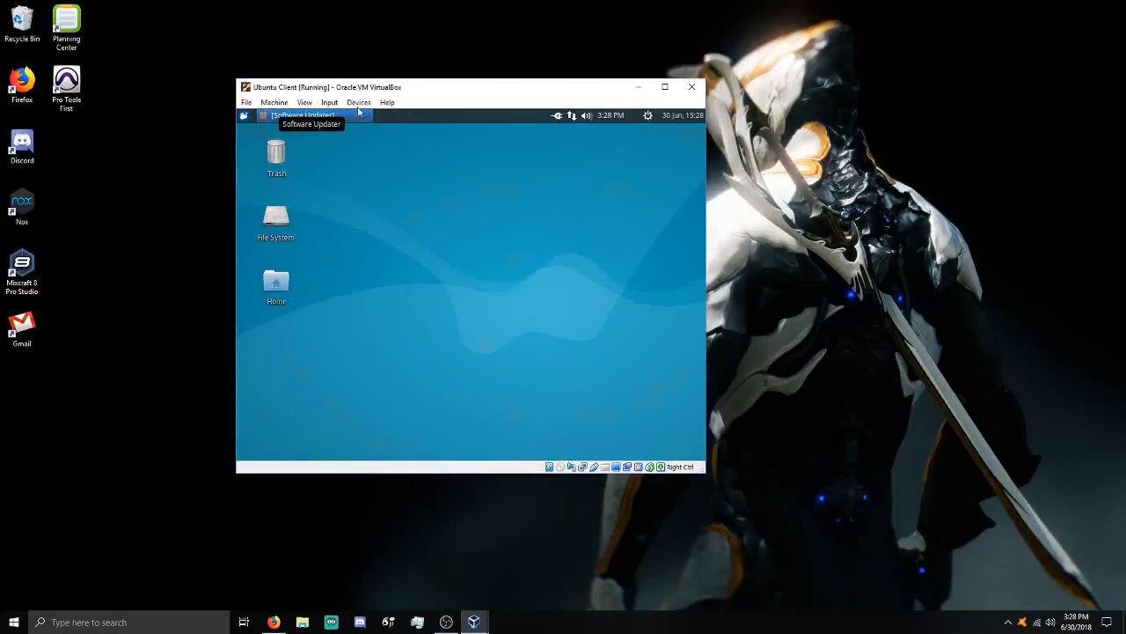
click(245, 116)
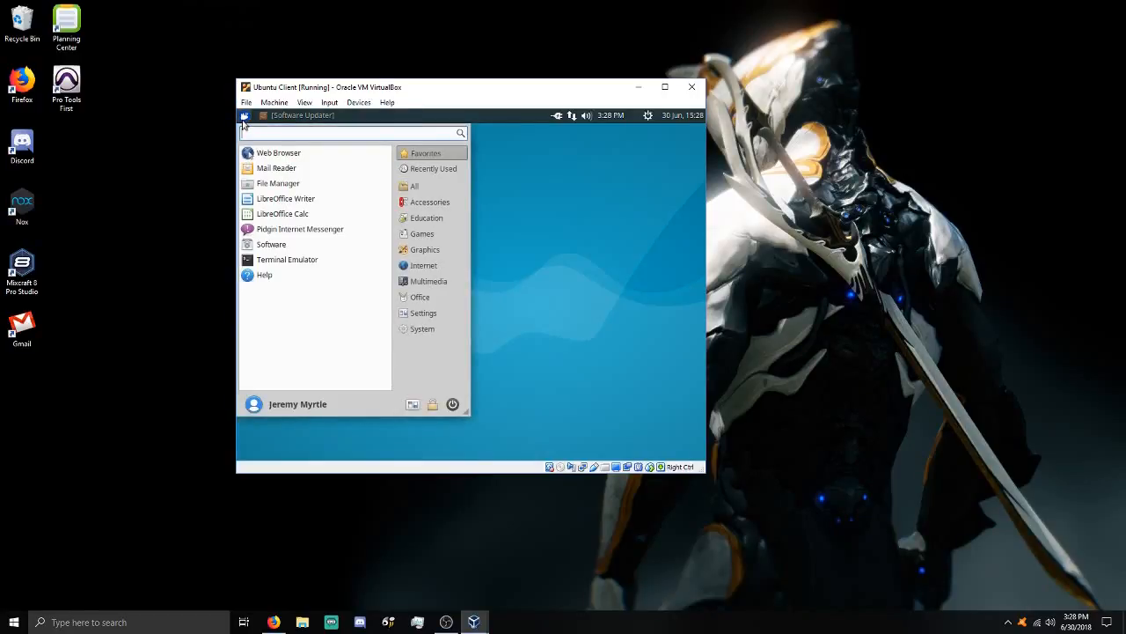
click(244, 116)
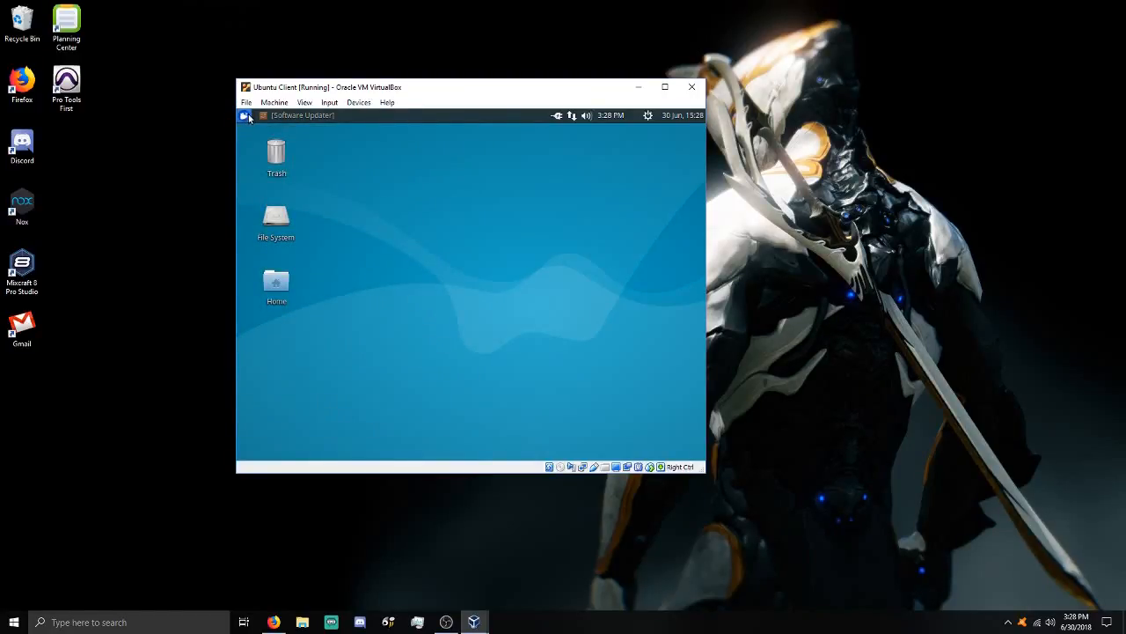
click(245, 116)
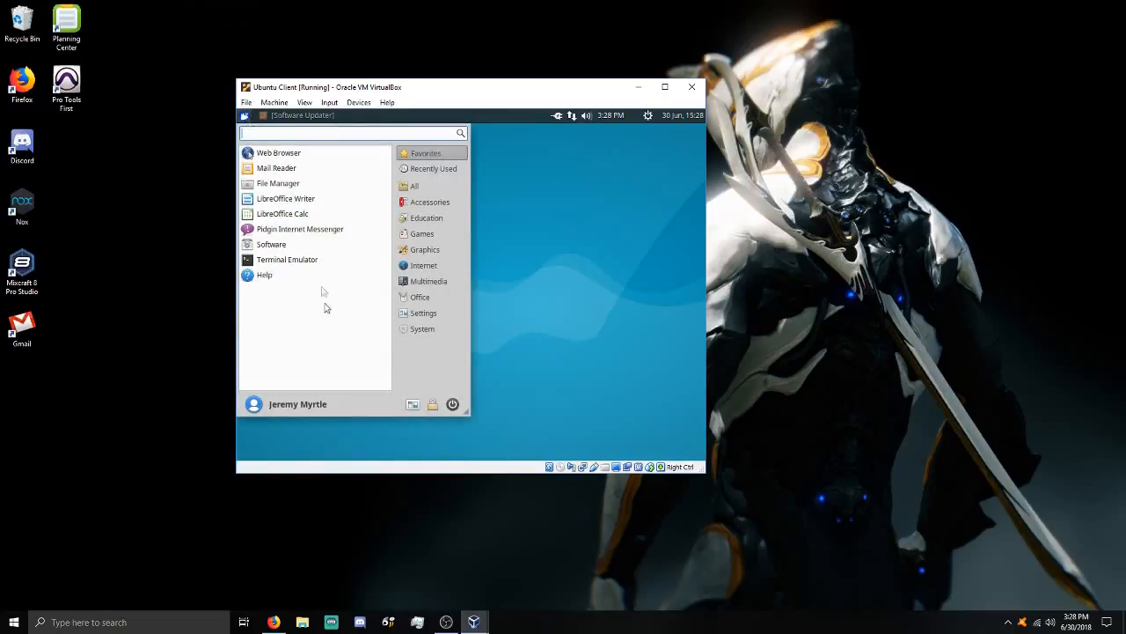
click(316, 261)
drag(371, 128, 544, 143)
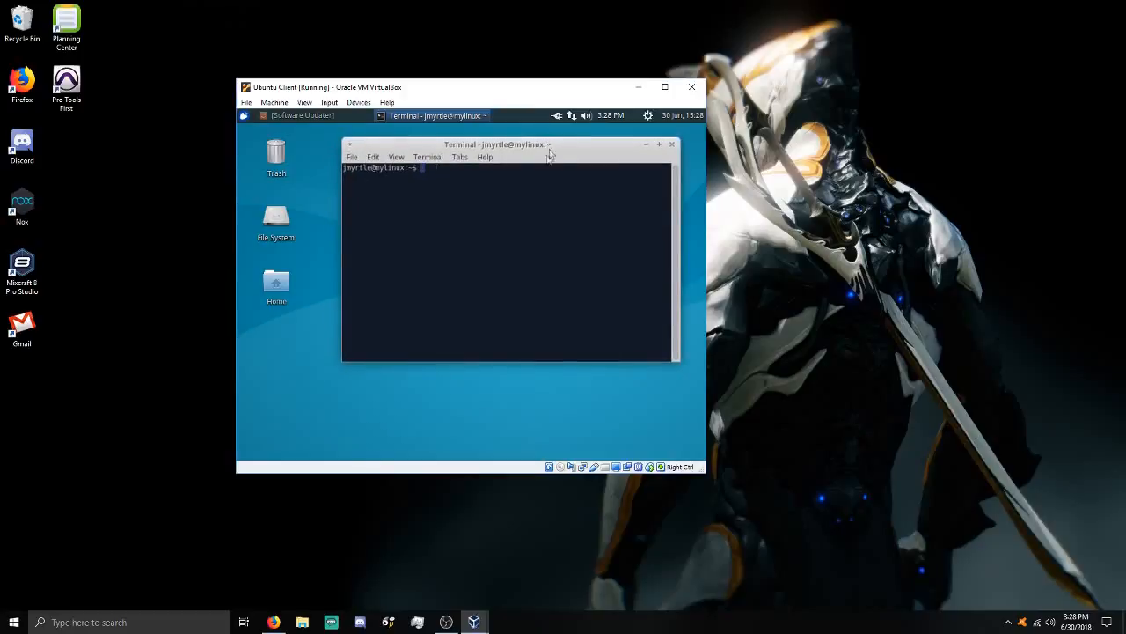
Insert the Guest Additions CD image, open the VBox_GAs_5.2.12 disc, and drop VBoxLinuxAdditions.run into the terminal as a path
click(359, 102)
click(379, 231)
double_click(276, 345)
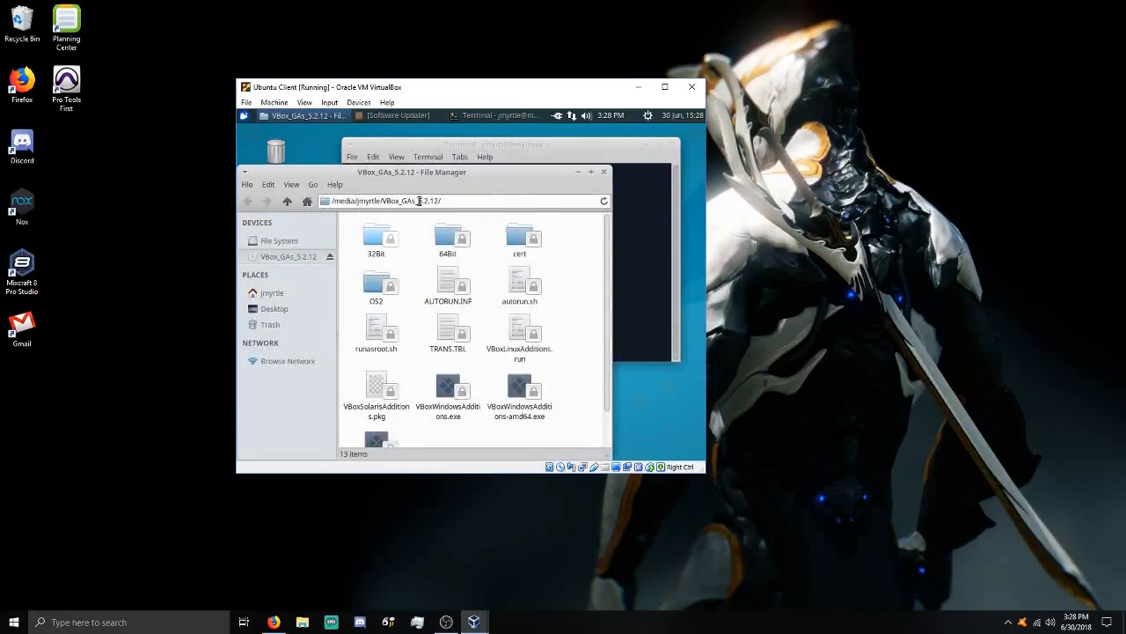
click(517, 342)
drag(516, 342, 642, 279)
click(605, 171)
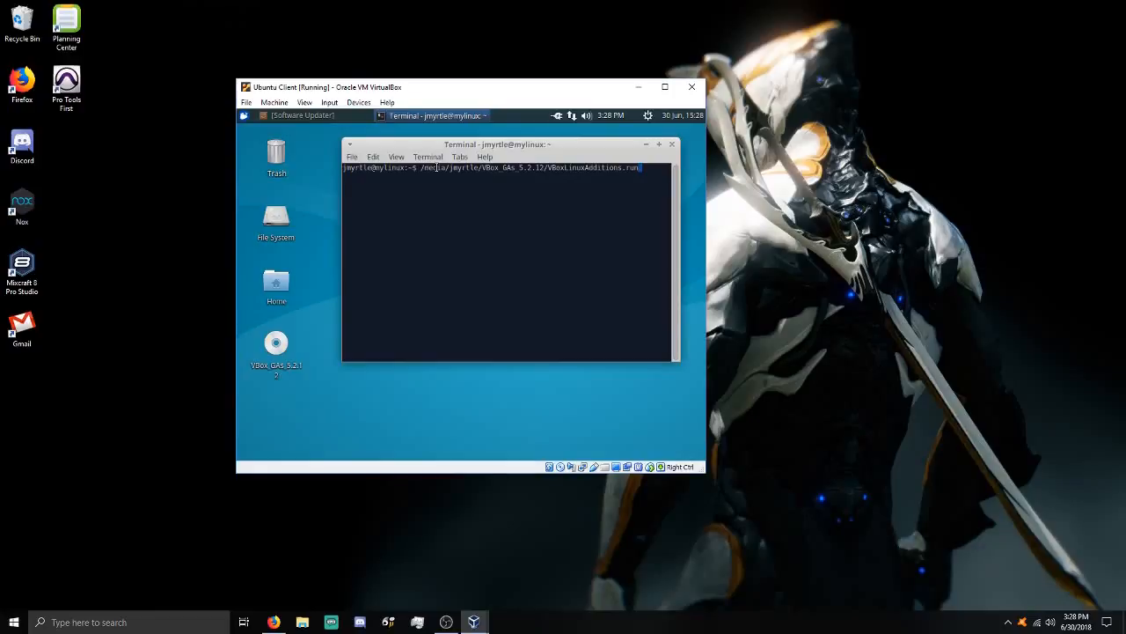
Prefix the VBoxLinuxAdditions.run path with sudo, run it with the account password, and answer yes to continue the installation
key(Left)
key(Left)
key(Left)
key(Left)
key(Left)
key(Left)
key(Left)
key(Left)
key(Left)
key(Left)
key(Left)
key(Left)
key(Left)
key(Left)
key(Left)
key(Left)
key(Left)
key(Left)
key(Left)
key(Left)
key(Left)
key(Left)
key(Left)
key(Left)
key(Left)
key(Left)
key(Left)
key(Left)
key(Left)
key(Left)
key(Left)
key(Left)
key(Left)
key(Left)
key(Left)
key(Left)
key(Left)
key(Left)
key(Left)
key(Left)
text(sud)
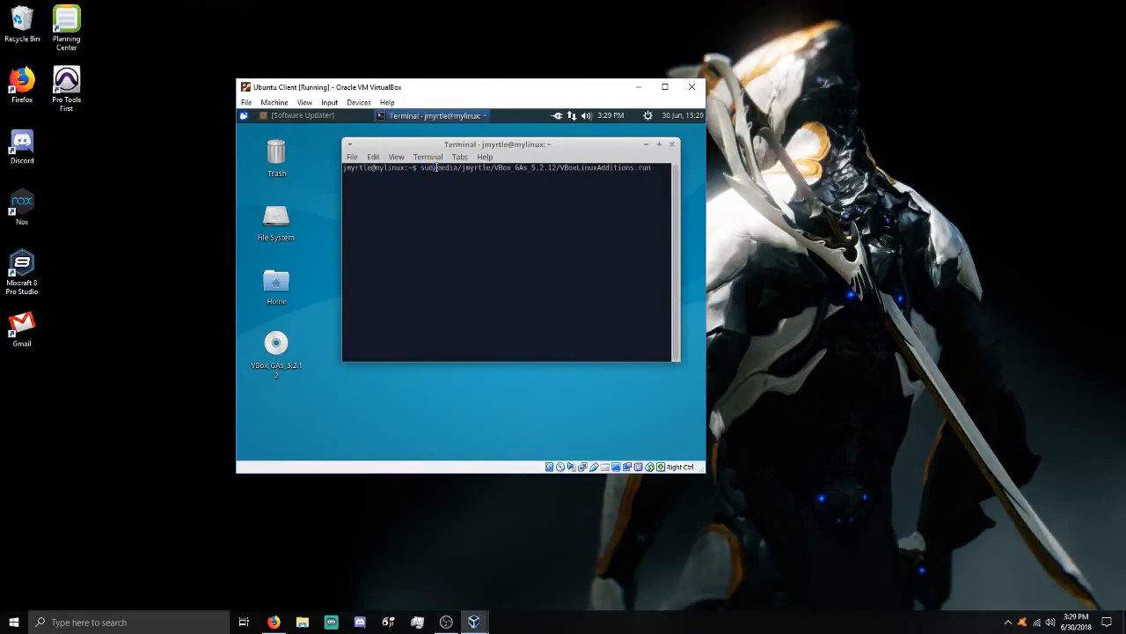
text(o)
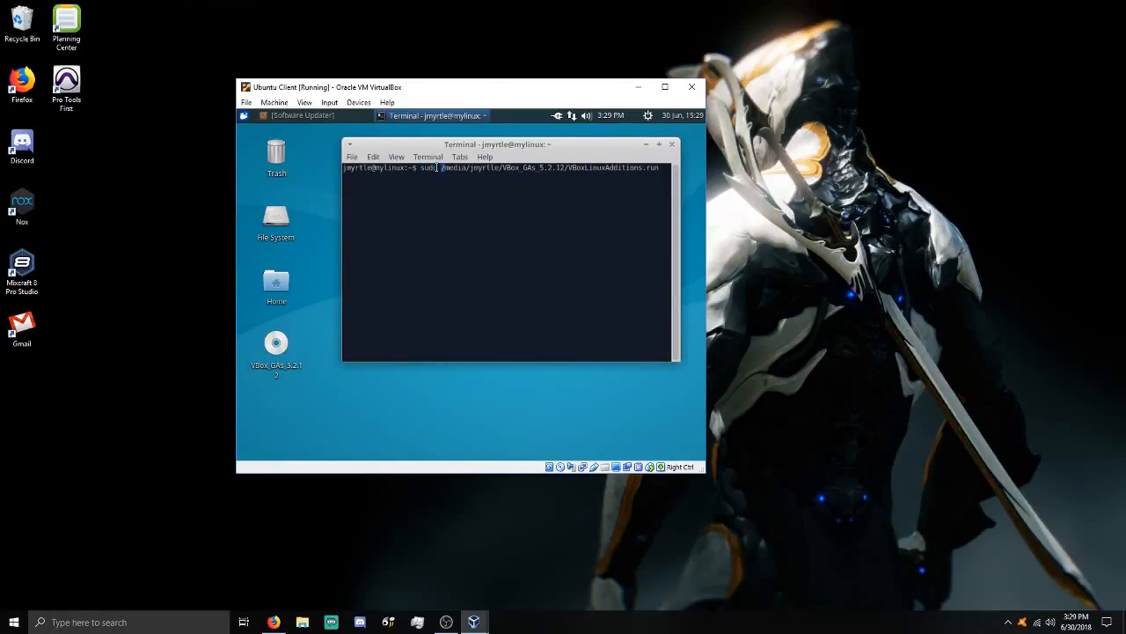
key(Return)
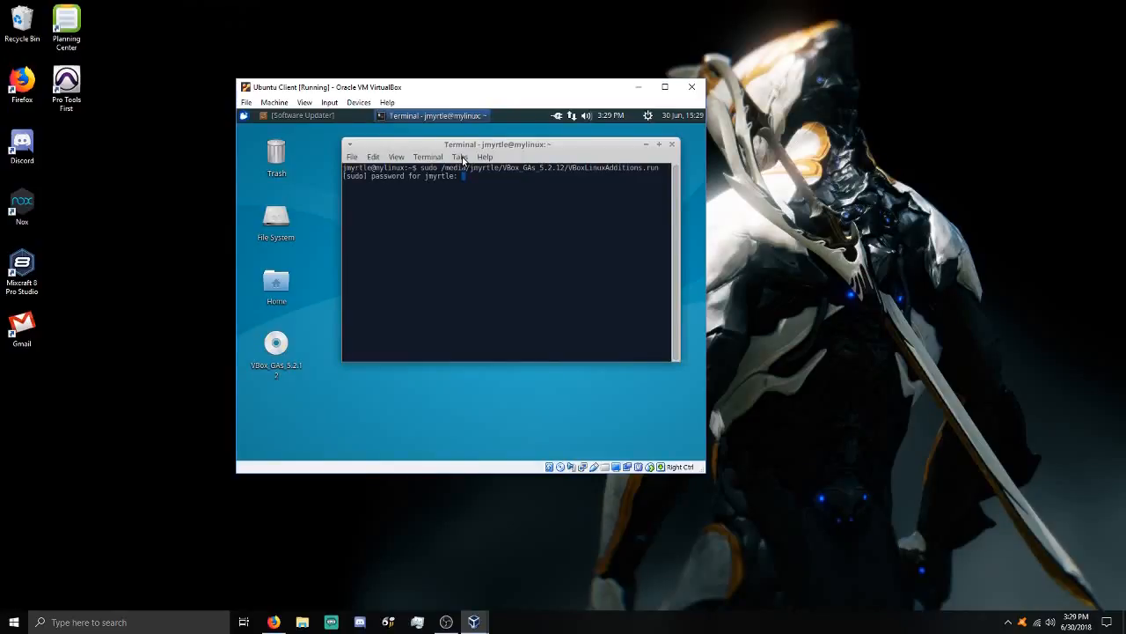
key(Return)
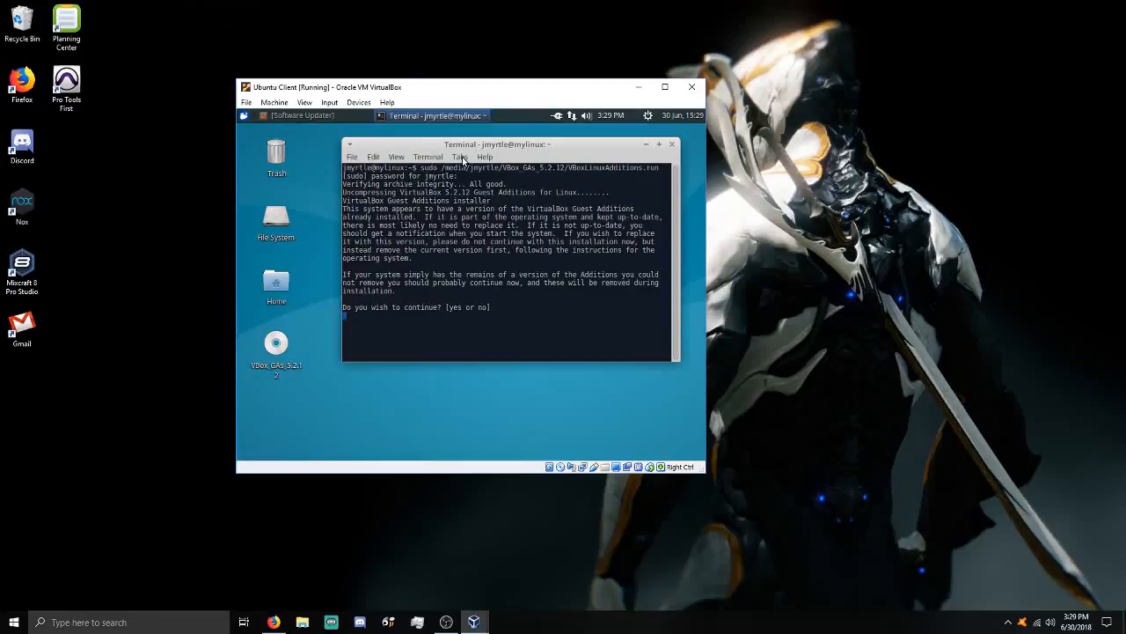
text(yes)
key(Return)
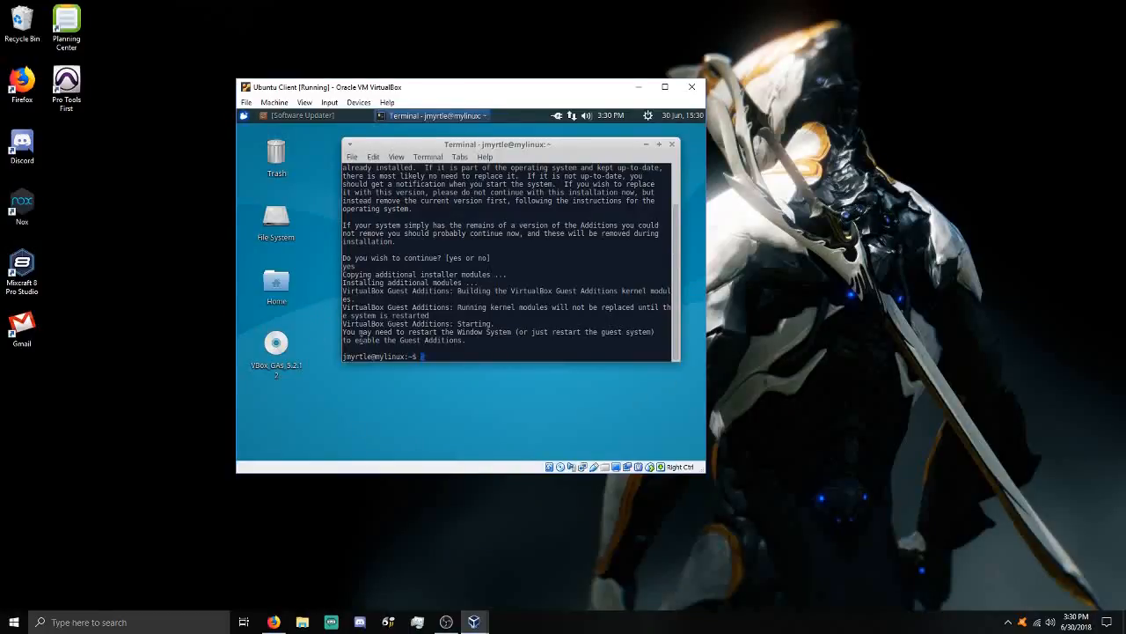
Clear the terminal and restart the guest system with the reboot command
text(clear)
key(Return)
text(reboot)
key(Return)
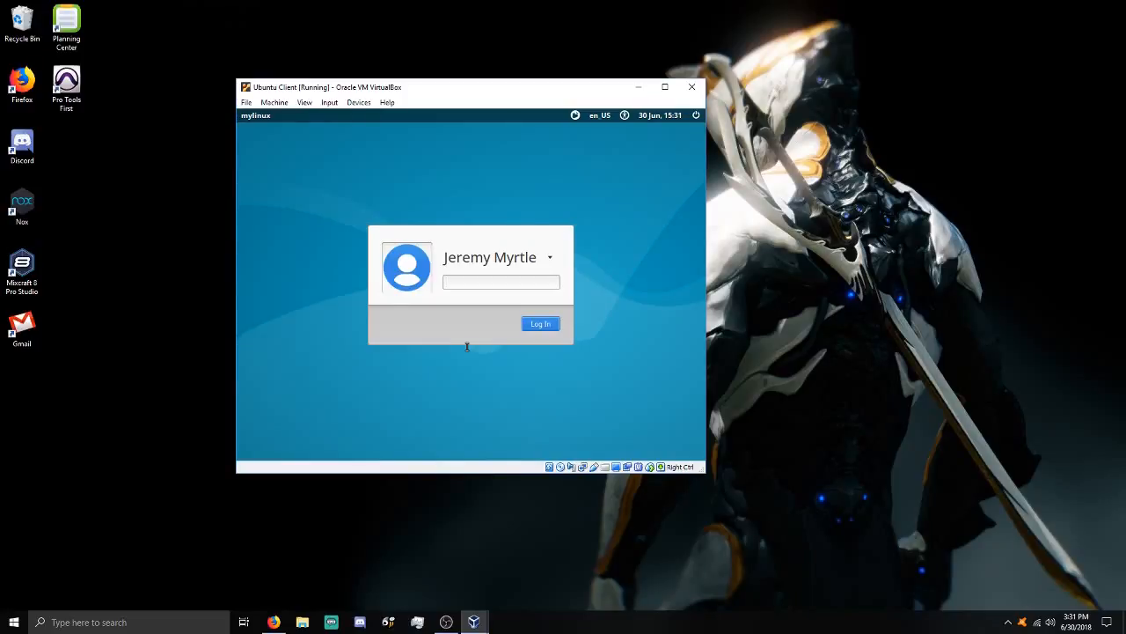
Log in to the guest with the account password and slightly enlarge the virtual machine window to resize the desktop
text(********)
key(Return)
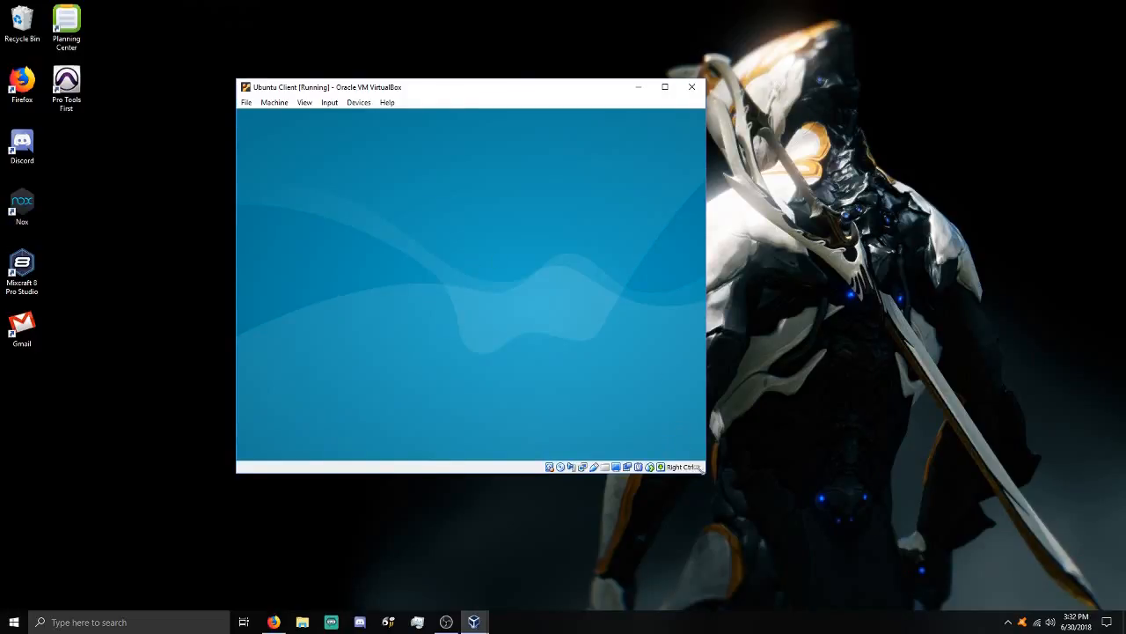
drag(700, 467, 725, 476)
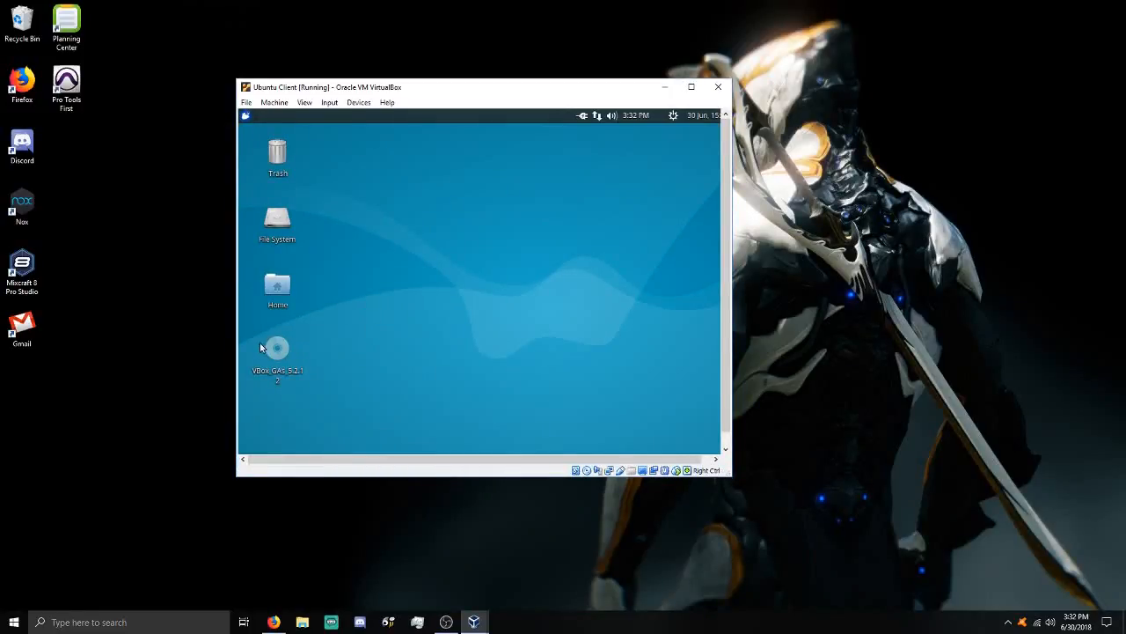
Check the actions available for the VBox_GAs_5.2.12 disc on the guest desktop
right_click(280, 348)
click(331, 320)
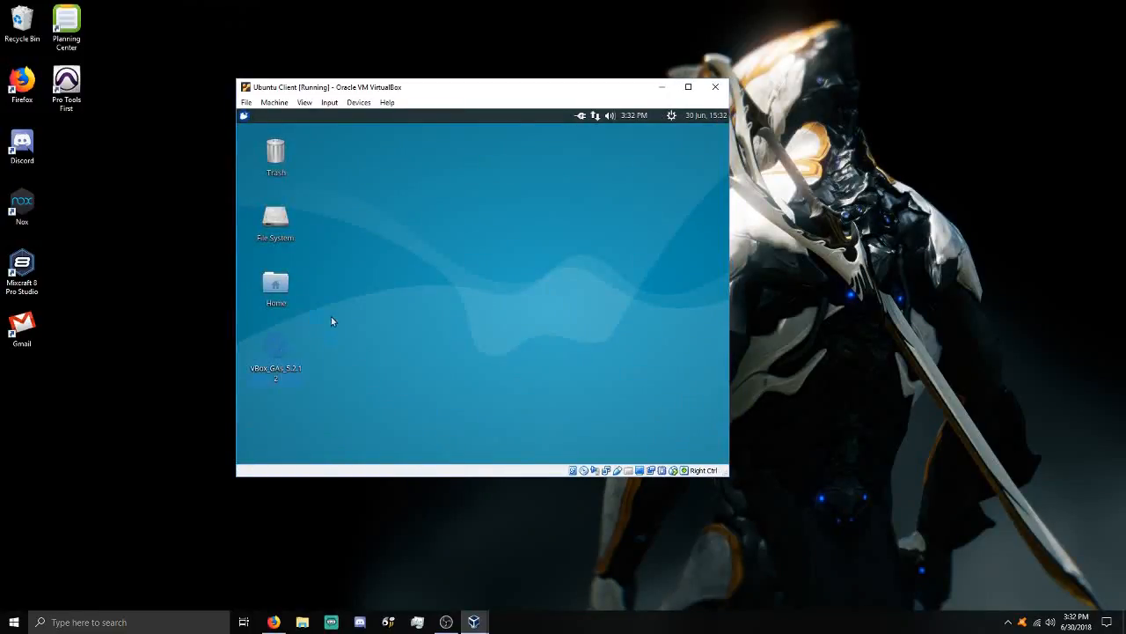
right_click(286, 344)
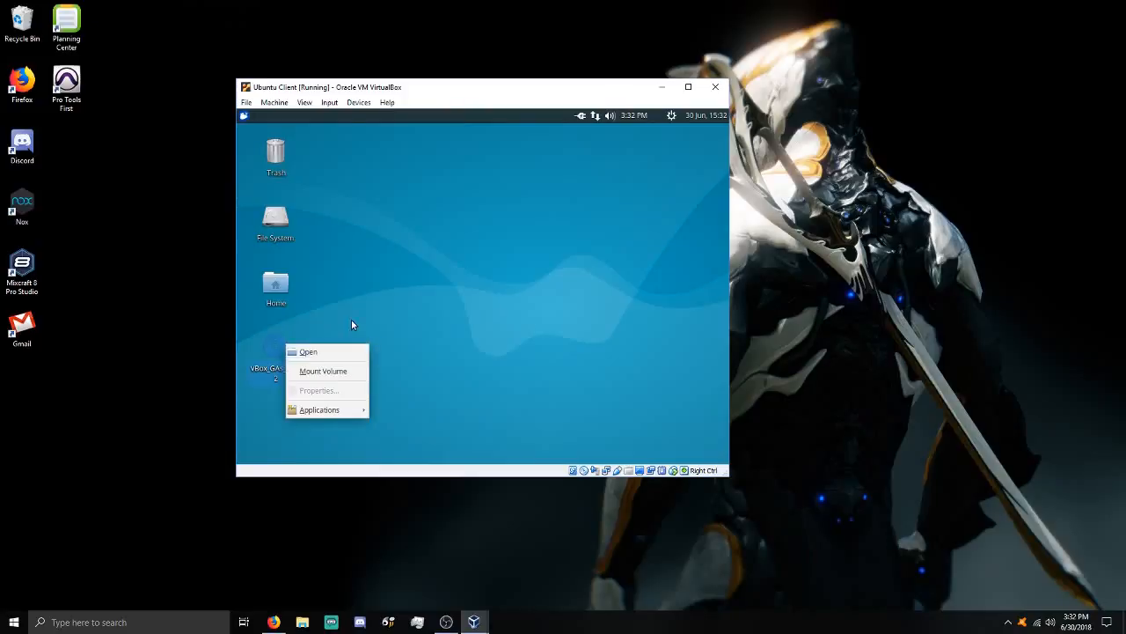
click(352, 319)
right_click(275, 350)
click(360, 323)
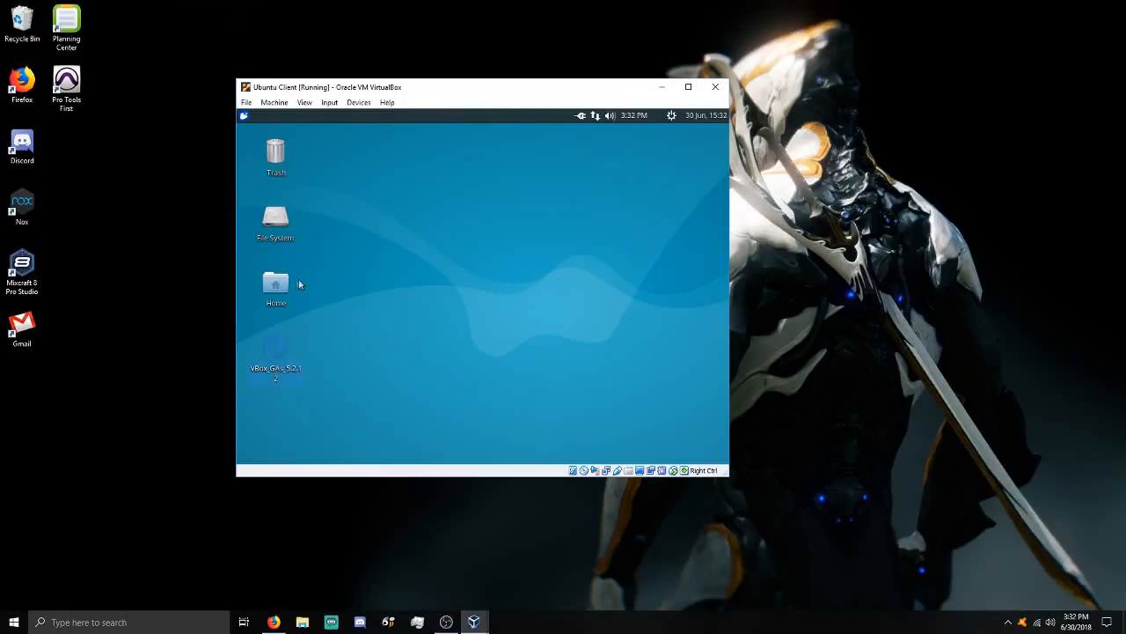
right_click(275, 350)
click(342, 326)
right_click(280, 349)
click(314, 327)
View the root File System folder in the guest's file manager and close the window
double_click(273, 237)
drag(380, 128, 474, 141)
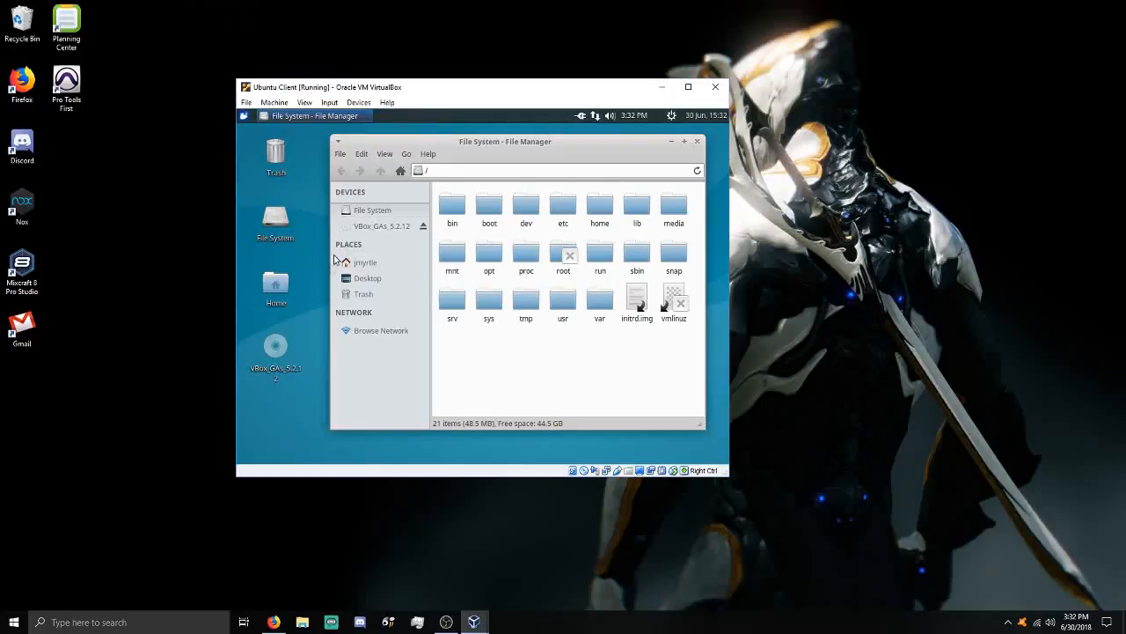
click(697, 141)
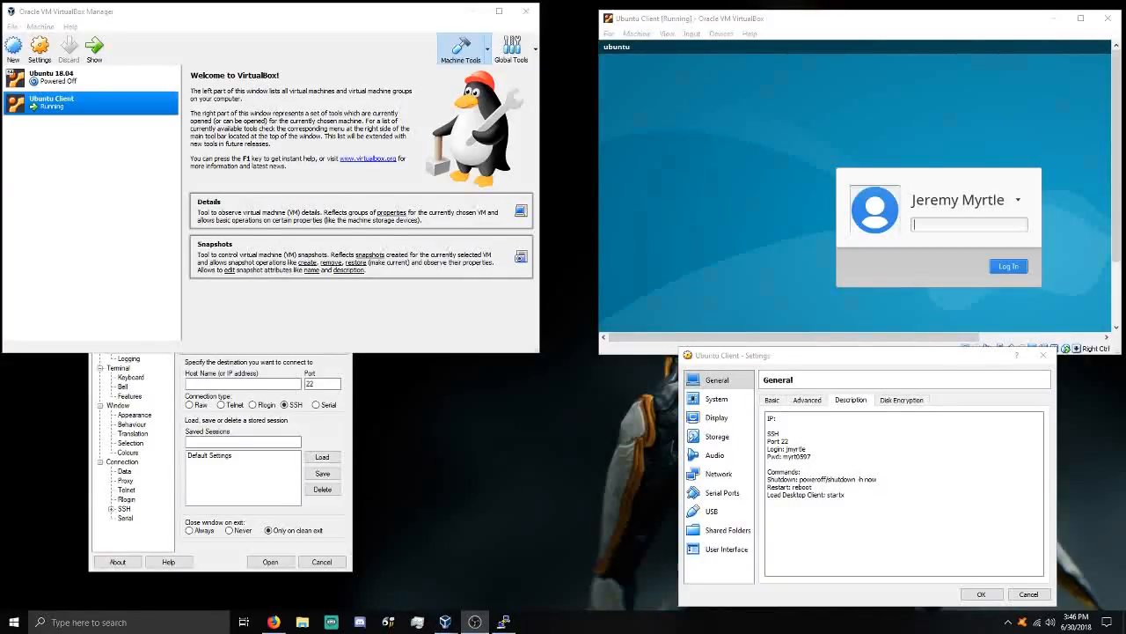
Cancel the Ubuntu Client settings dialog and minimise the VirtualBox Manager window
click(319, 533)
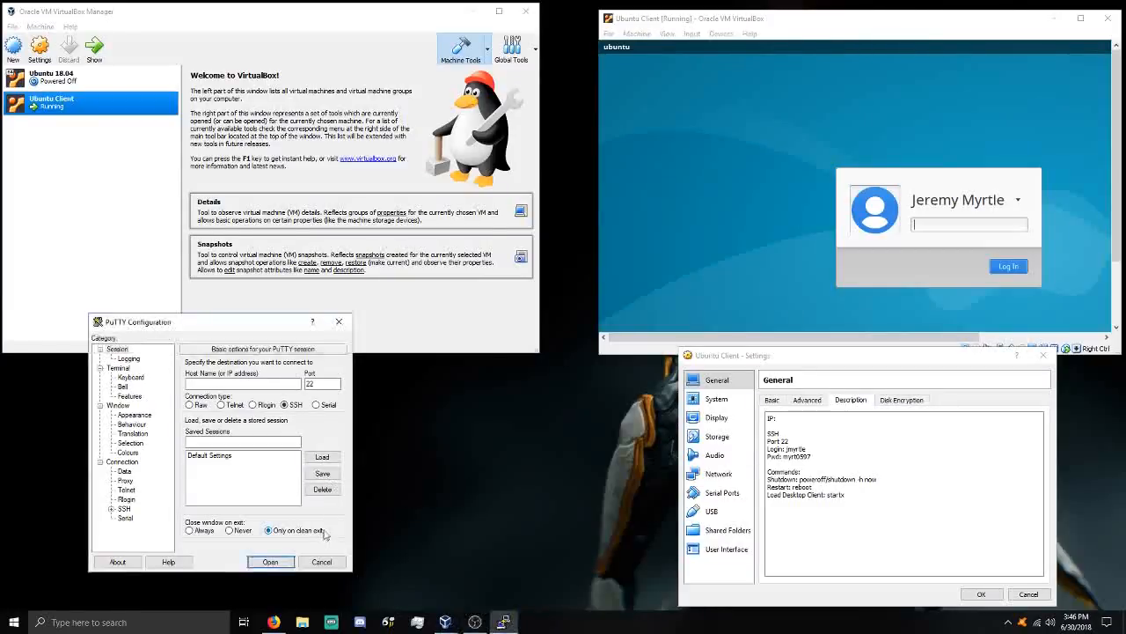
drag(239, 331, 227, 361)
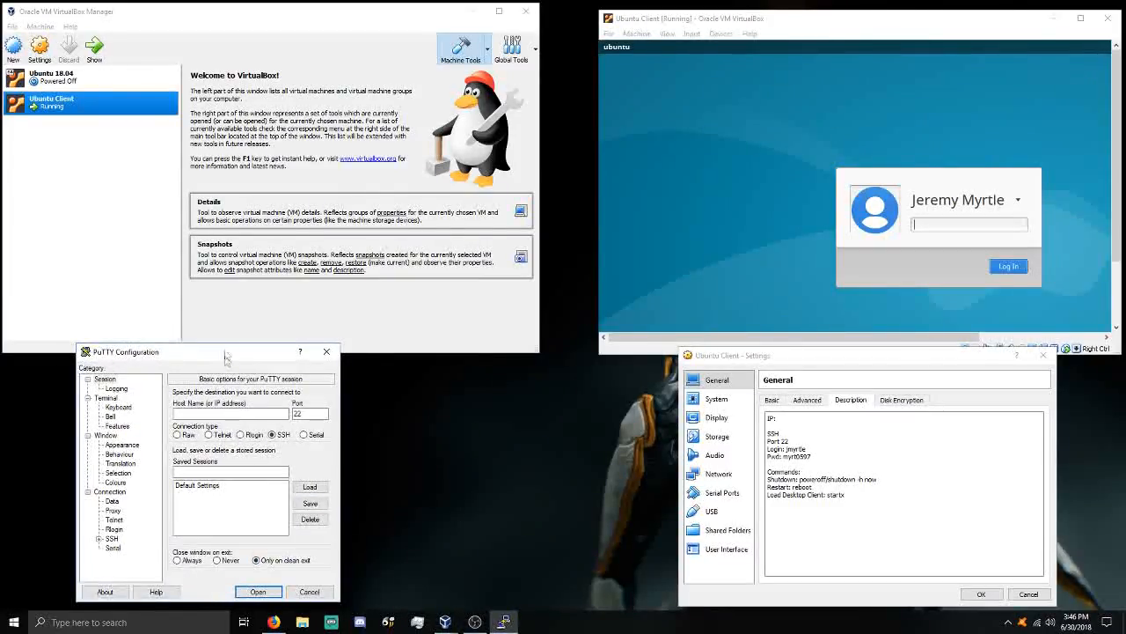
click(233, 24)
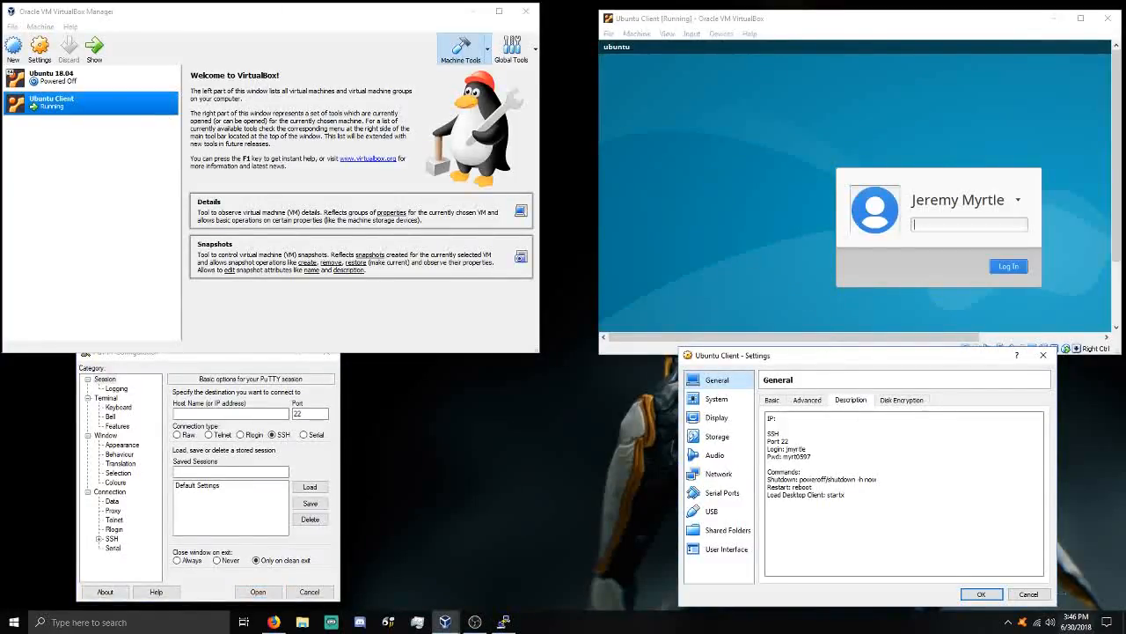
click(1029, 594)
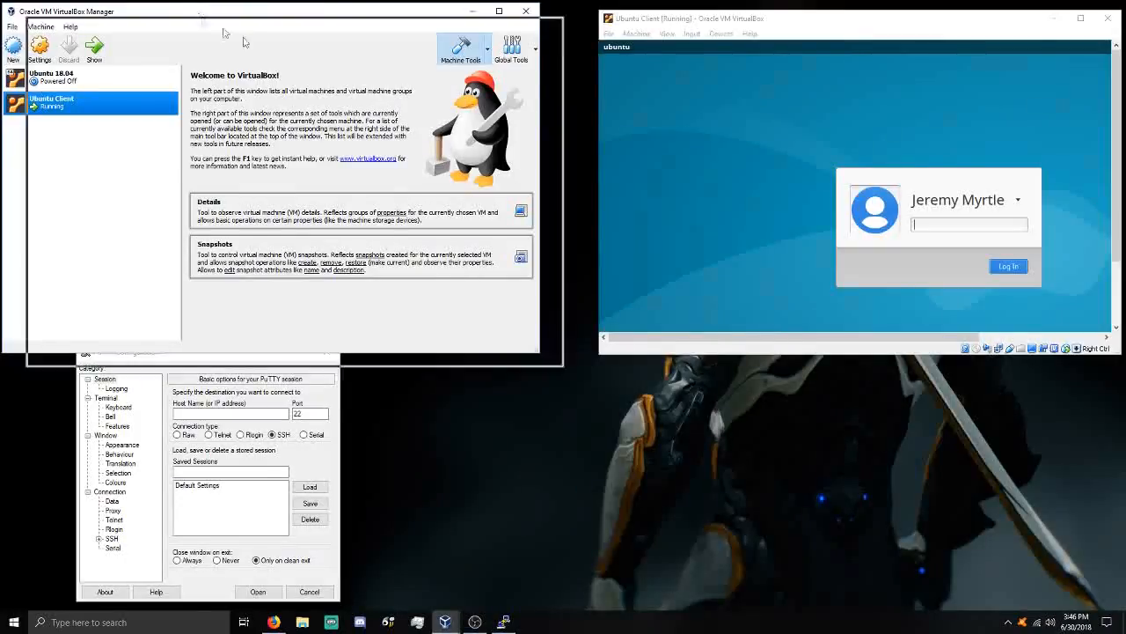
click(473, 11)
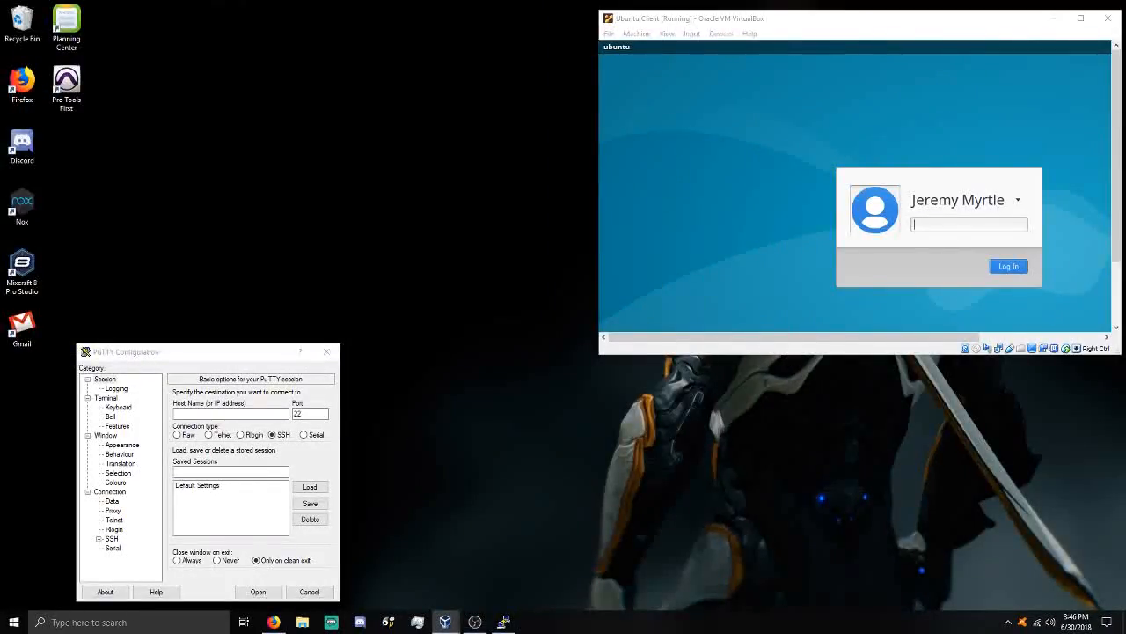
Bring the PuTTY Configuration window to the front and place it beside the Ubuntu Client window
click(504, 623)
drag(156, 350, 390, 47)
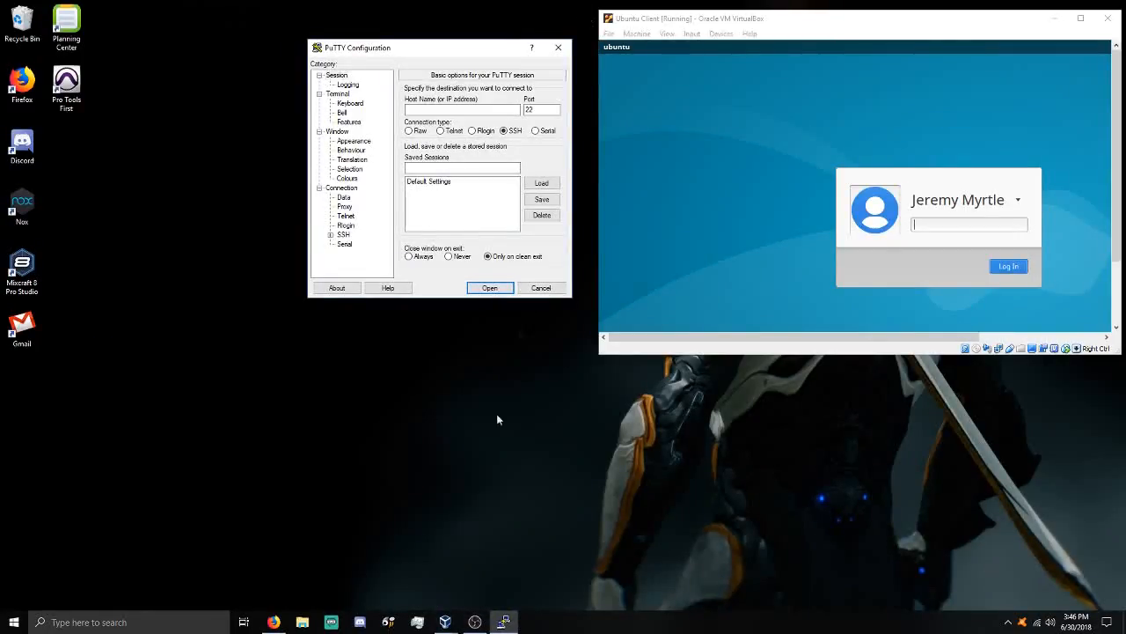
click(969, 224)
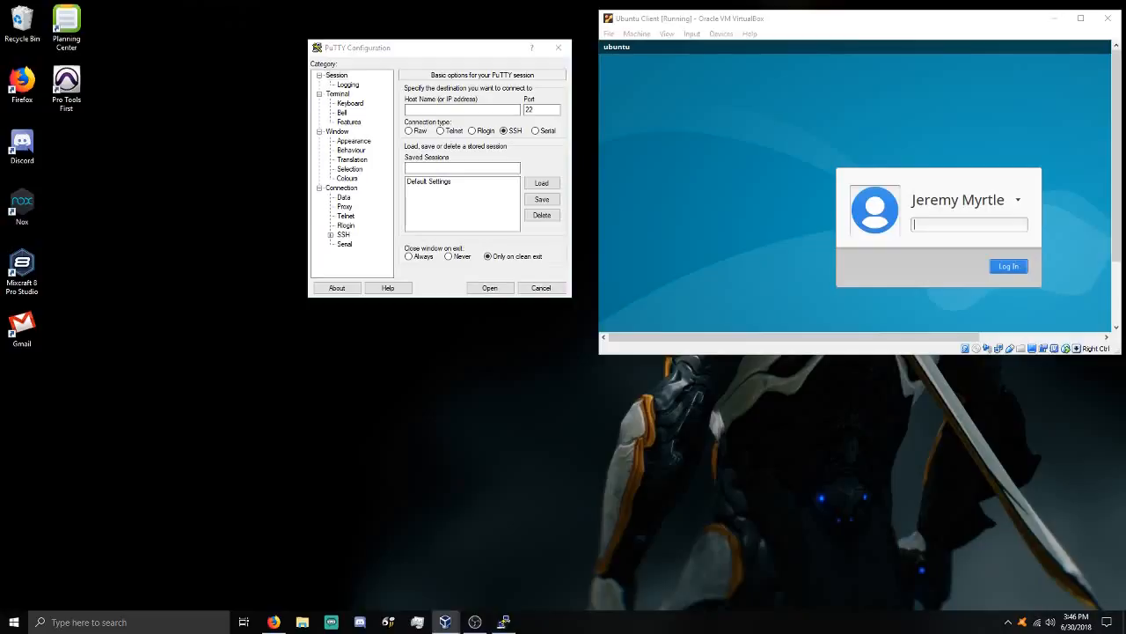
mouse_move(1125, 84)
mouse_down()
mouse_move(461, 168)
mouse_move(212, 339)
mouse_move(238, 327)
mouse_up()
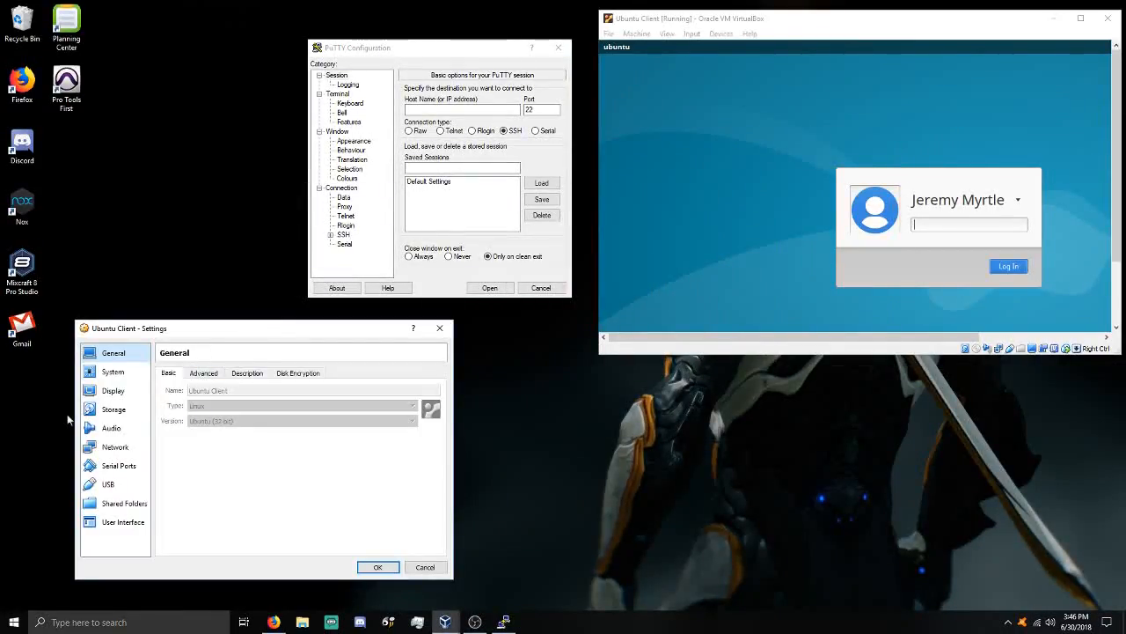
drag(255, 332, 261, 323)
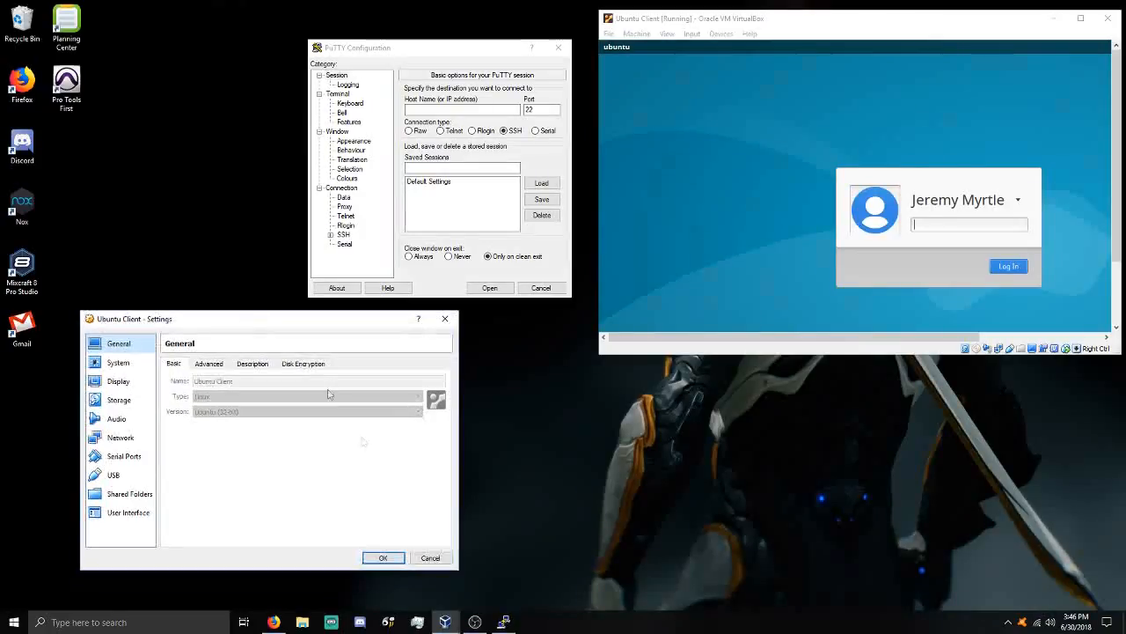
click(429, 558)
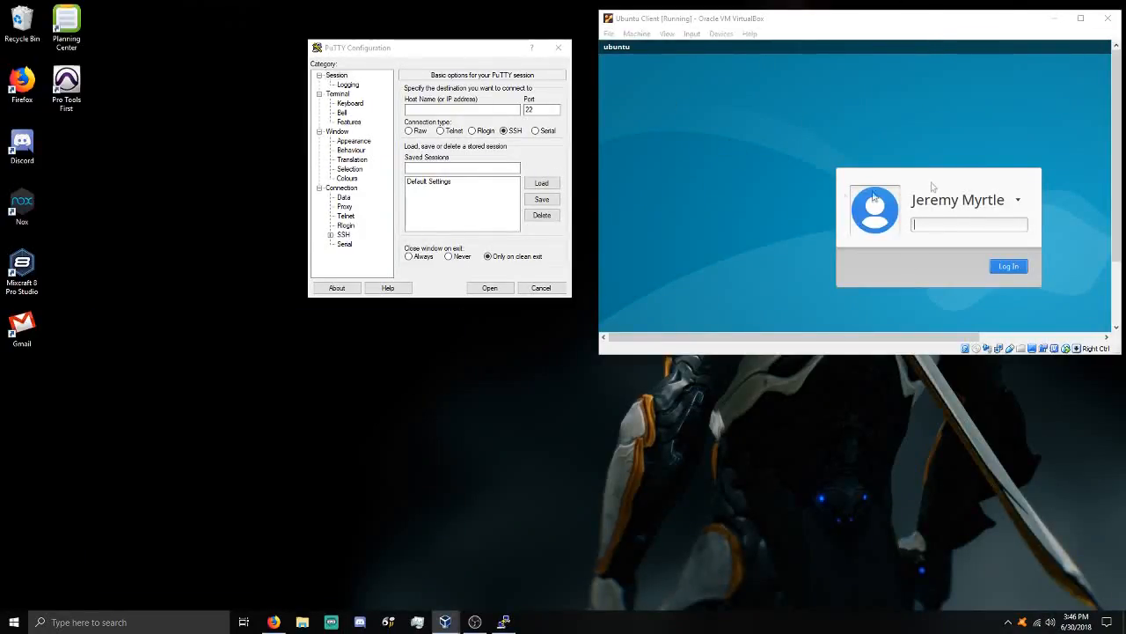
Move the Oracle VM VirtualBox Manager window back onto this screen, below the PuTTY Configuration title bar
drag(1125, 81, 342, 166)
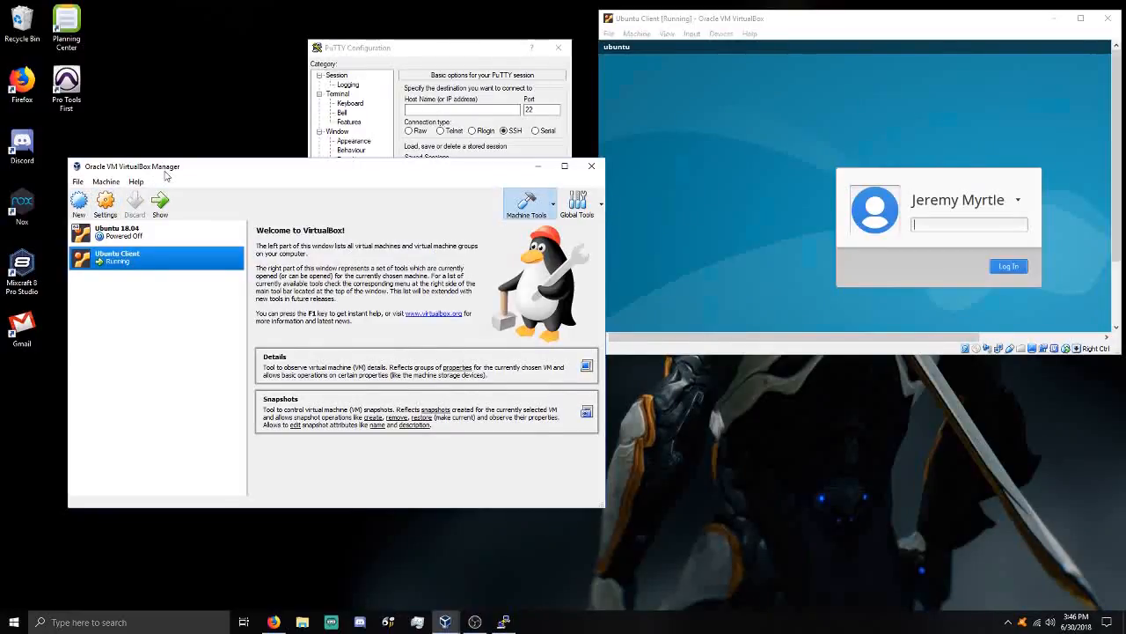
Move the VirtualBox Manager off this screen, place the Ubuntu Client settings below PuTTY Configuration, and display the machine's description notes
drag(164, 176, 1125, 230)
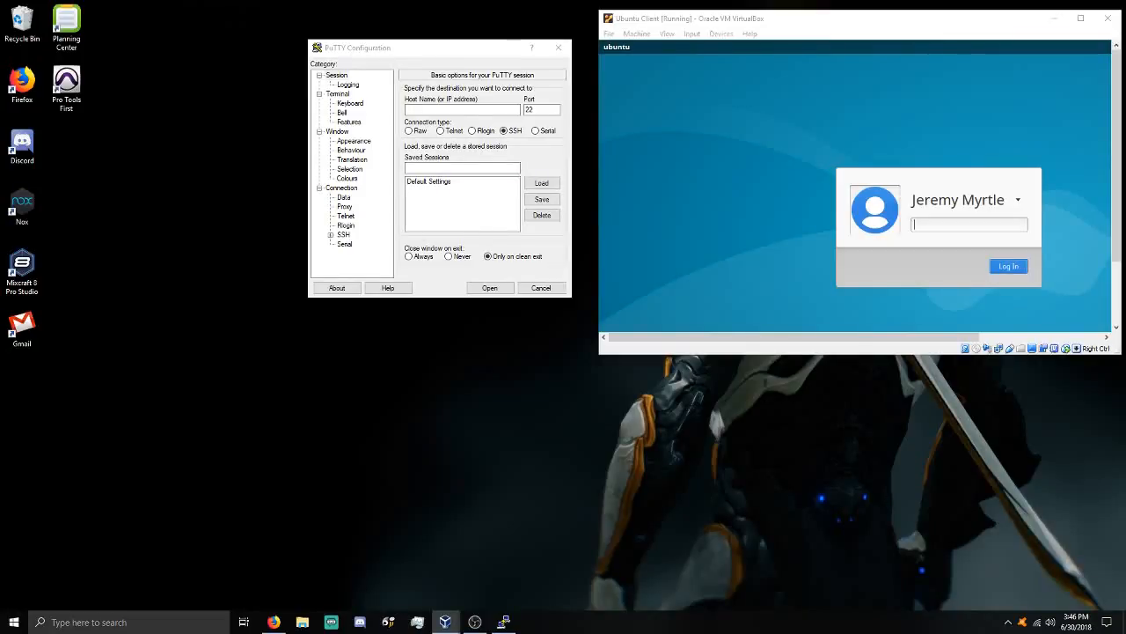
drag(1125, 132, 259, 323)
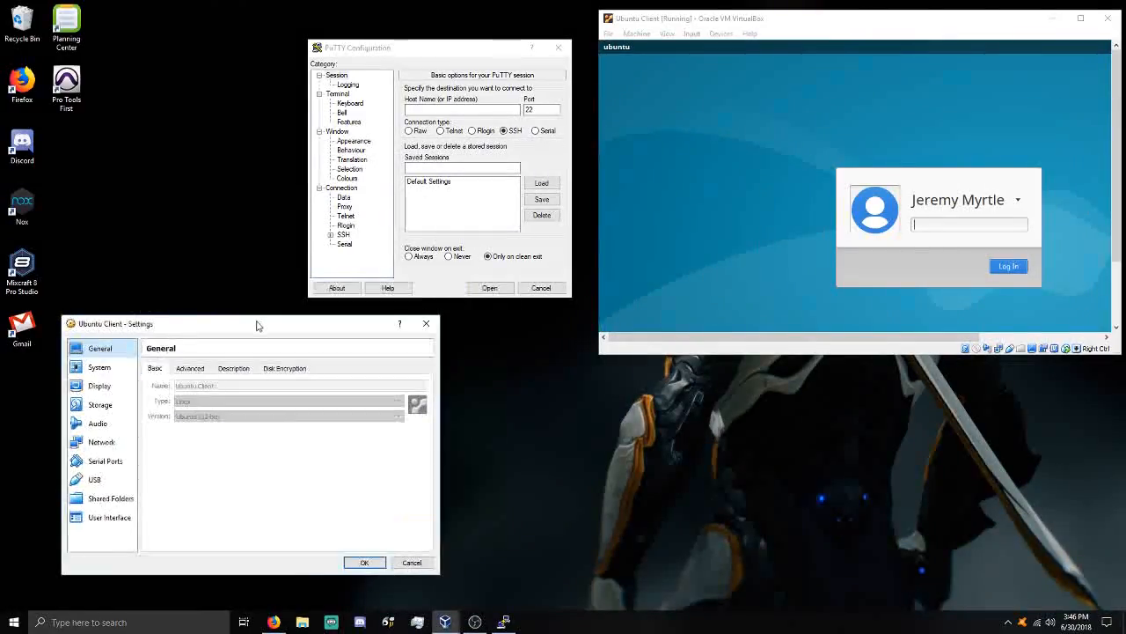
click(243, 371)
drag(254, 465, 104, 391)
click(223, 390)
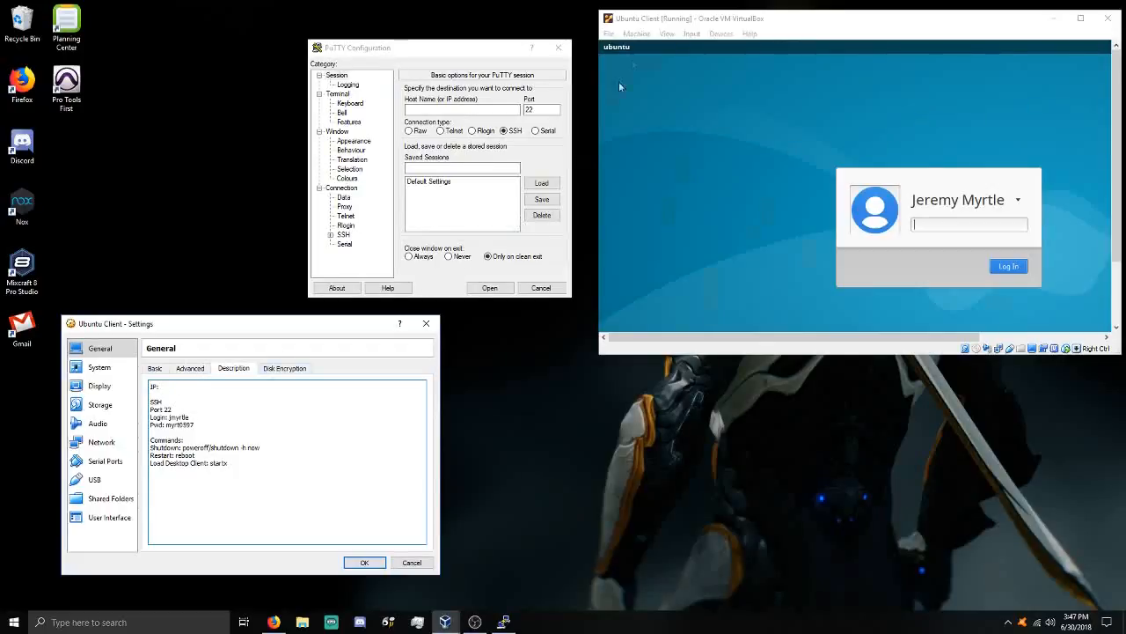
Log in to the Ubuntu Client guest desktop with the account password
click(709, 19)
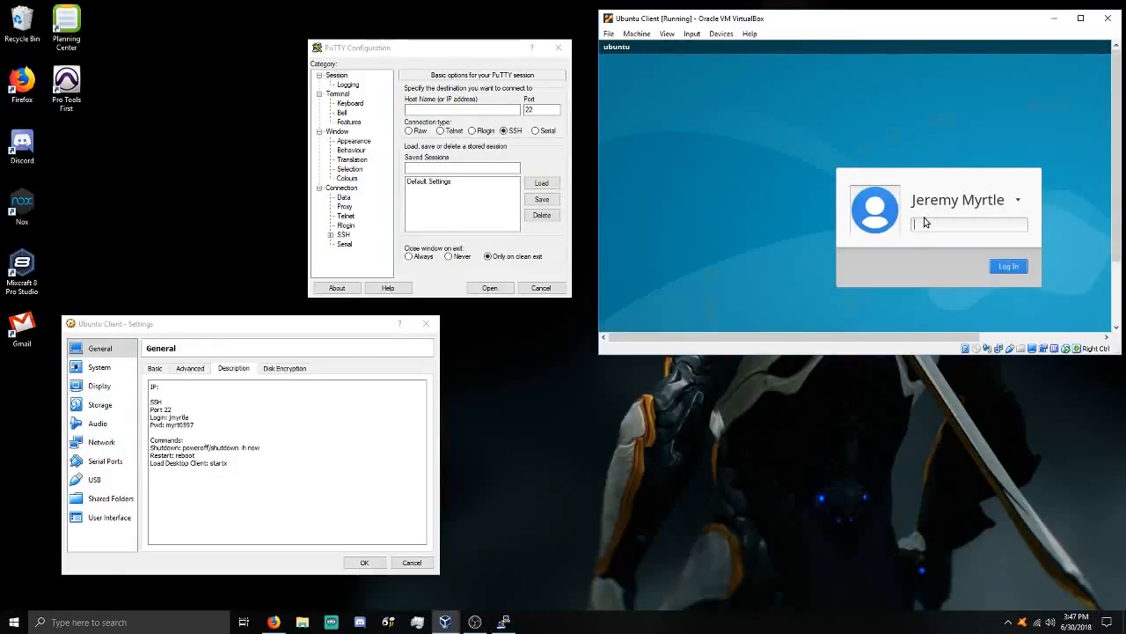
key(Return)
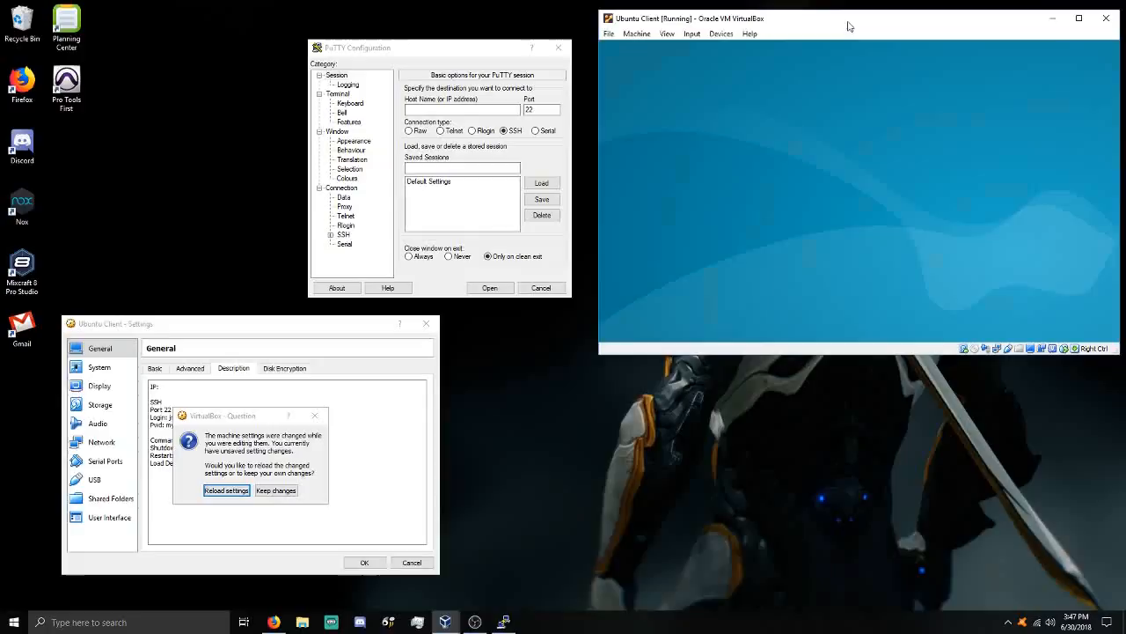
Move the PuTTY Configuration and Ubuntu Client windows apart from each other and enlarge the Ubuntu Client window
drag(536, 45, 392, 30)
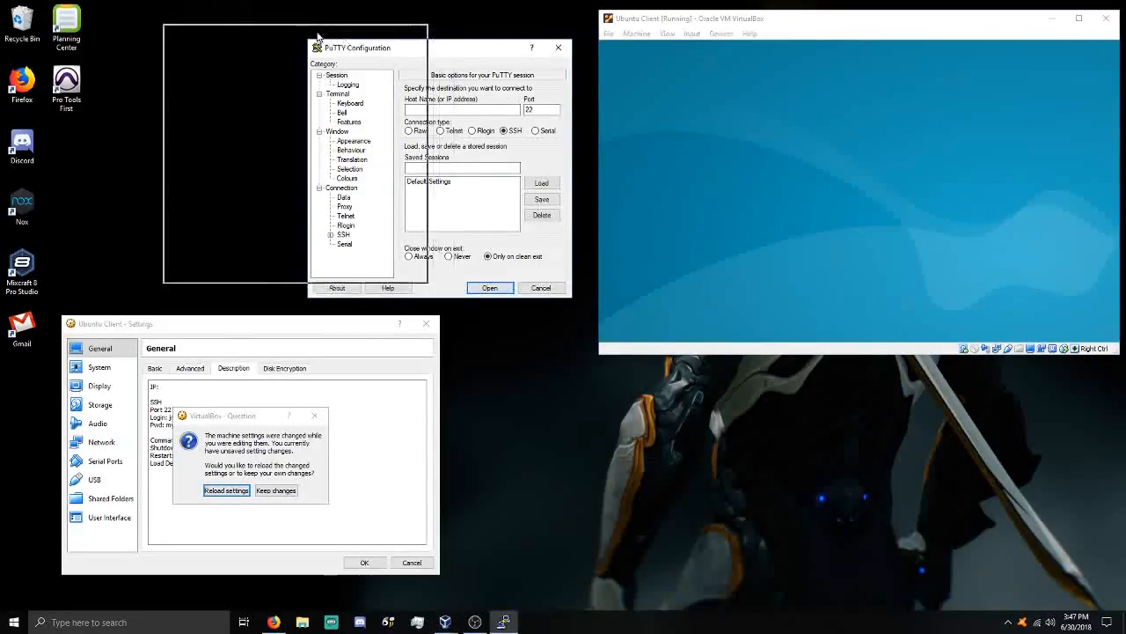
drag(728, 17, 614, 28)
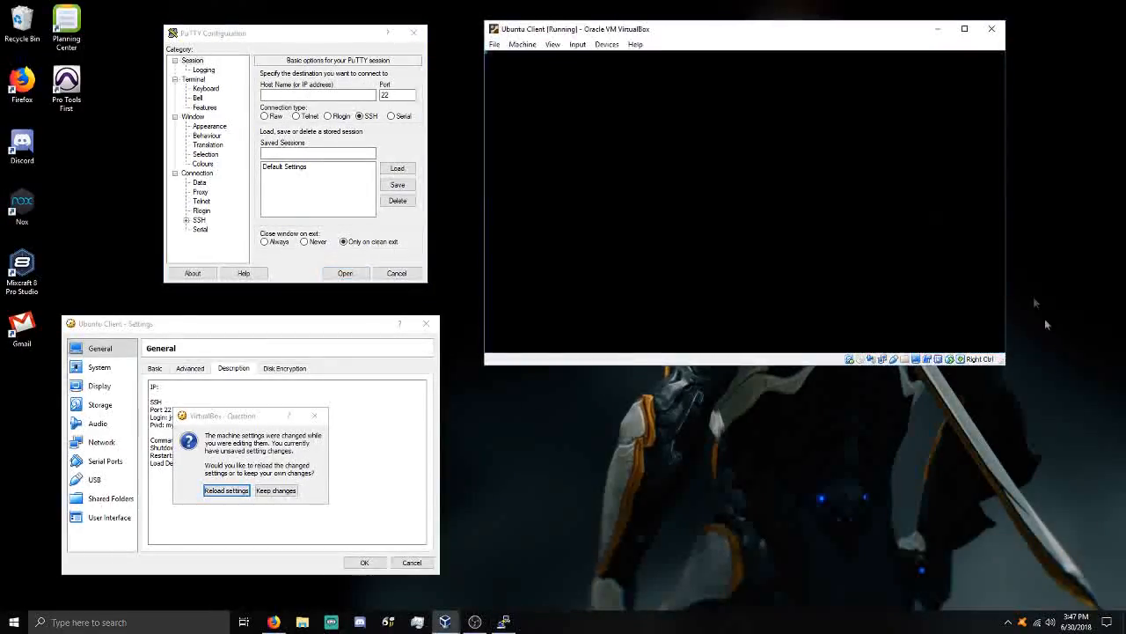
drag(1003, 364, 1109, 601)
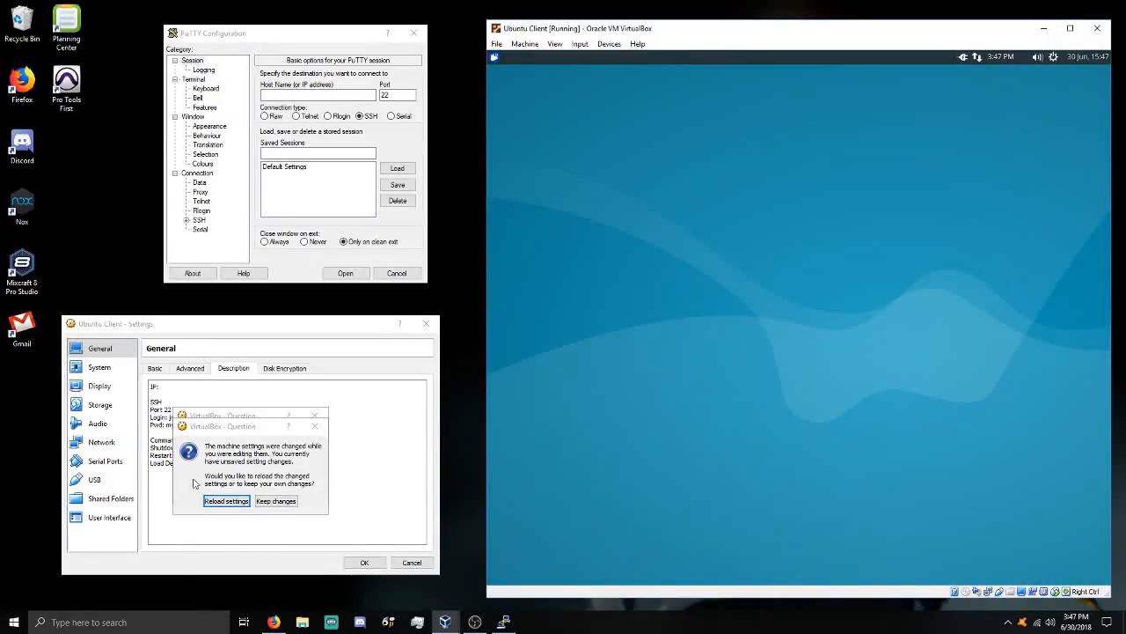
Keep the unsaved Ubuntu Client setting changes in both VirtualBox reload questions
click(213, 425)
click(260, 501)
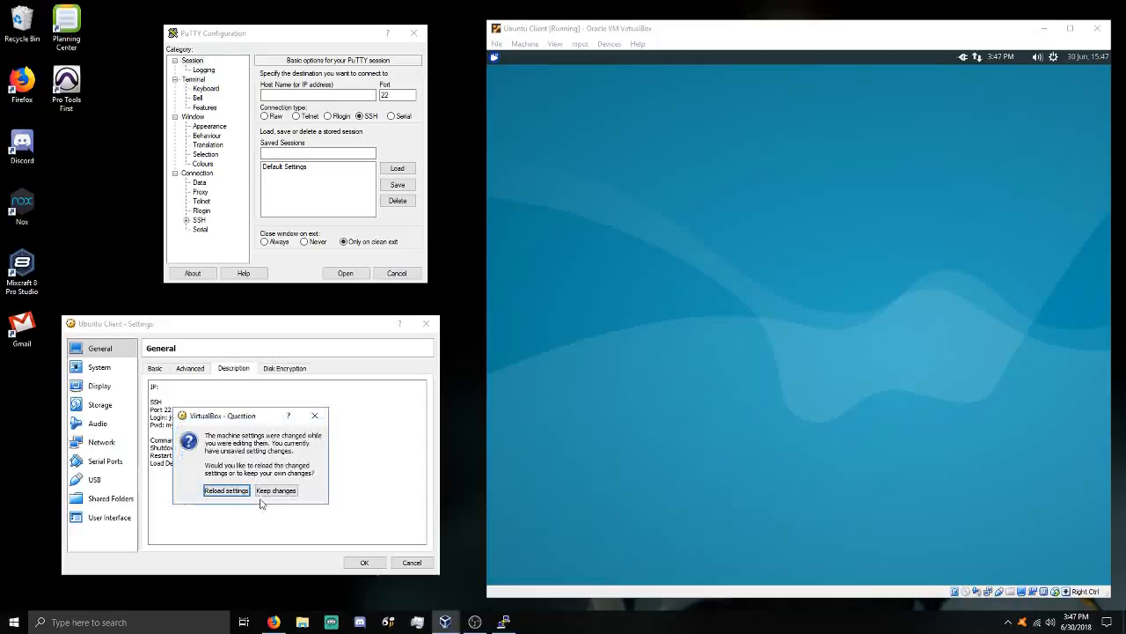
click(265, 492)
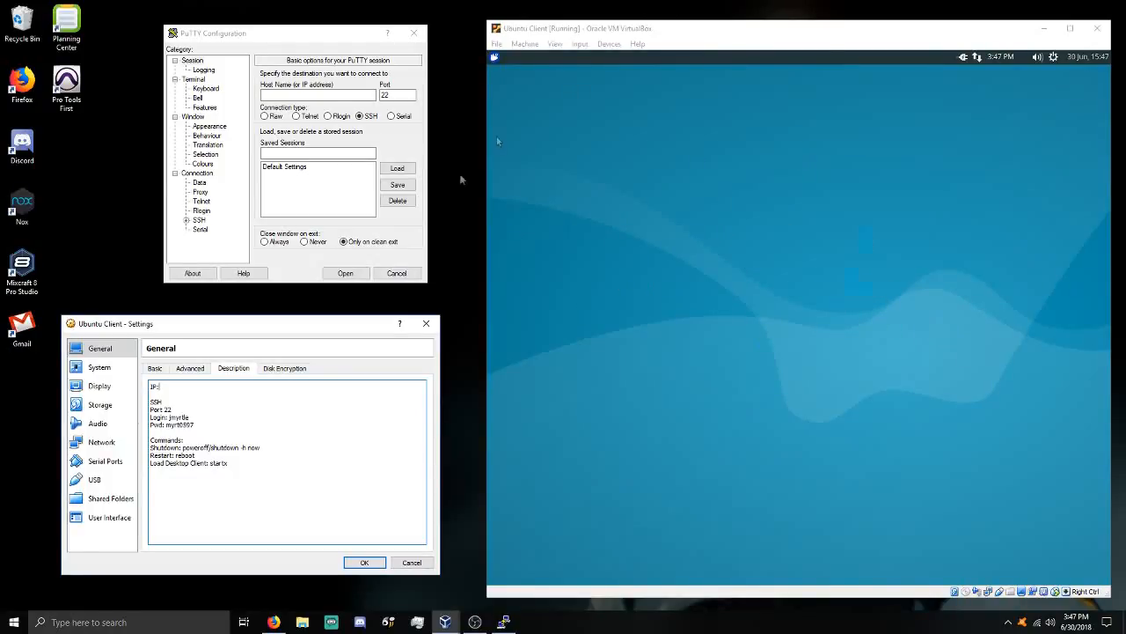
Open Terminal Emulator in the Ubuntu Client guest and reposition its window on the desktop
click(495, 58)
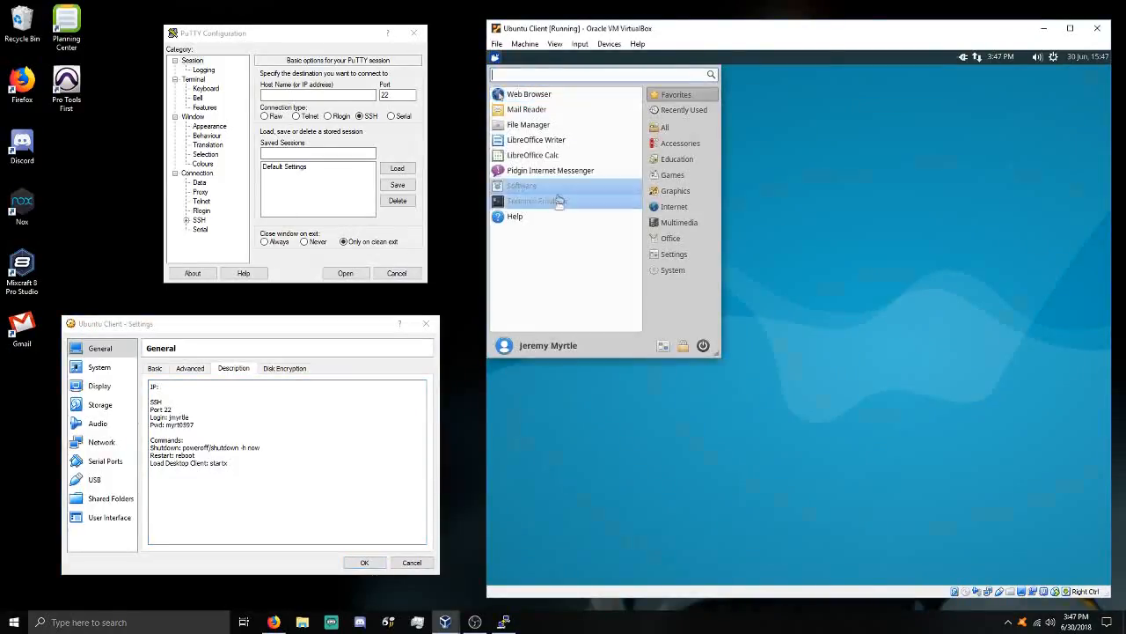
click(555, 204)
drag(634, 77, 743, 133)
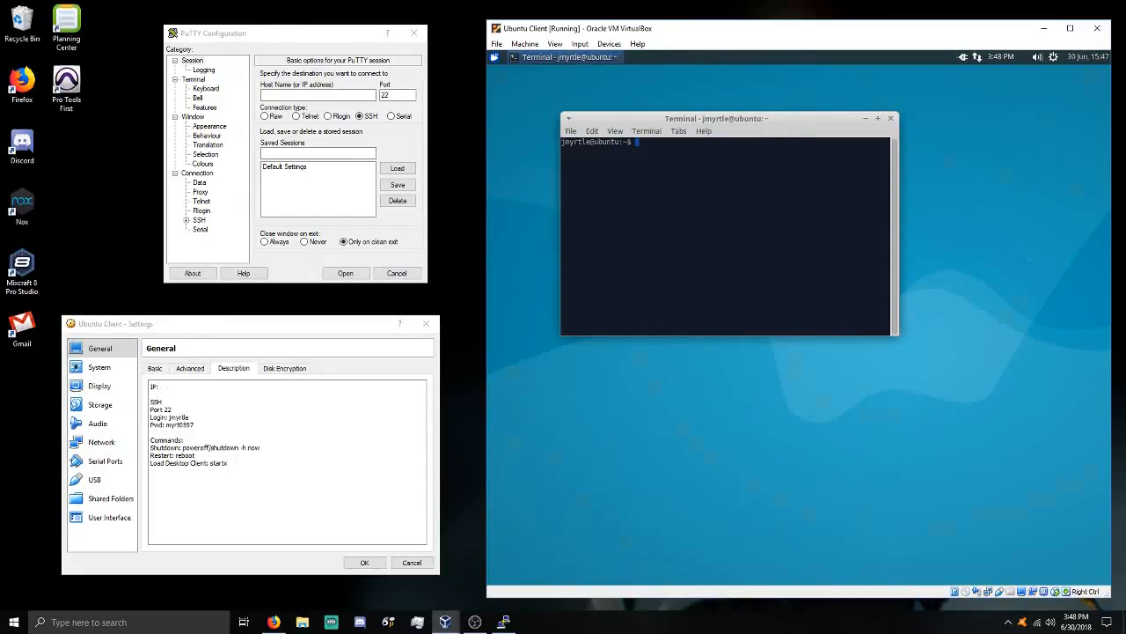
Point out the blank IP line in the description notes and run ifconfig in the guest terminal
click(162, 386)
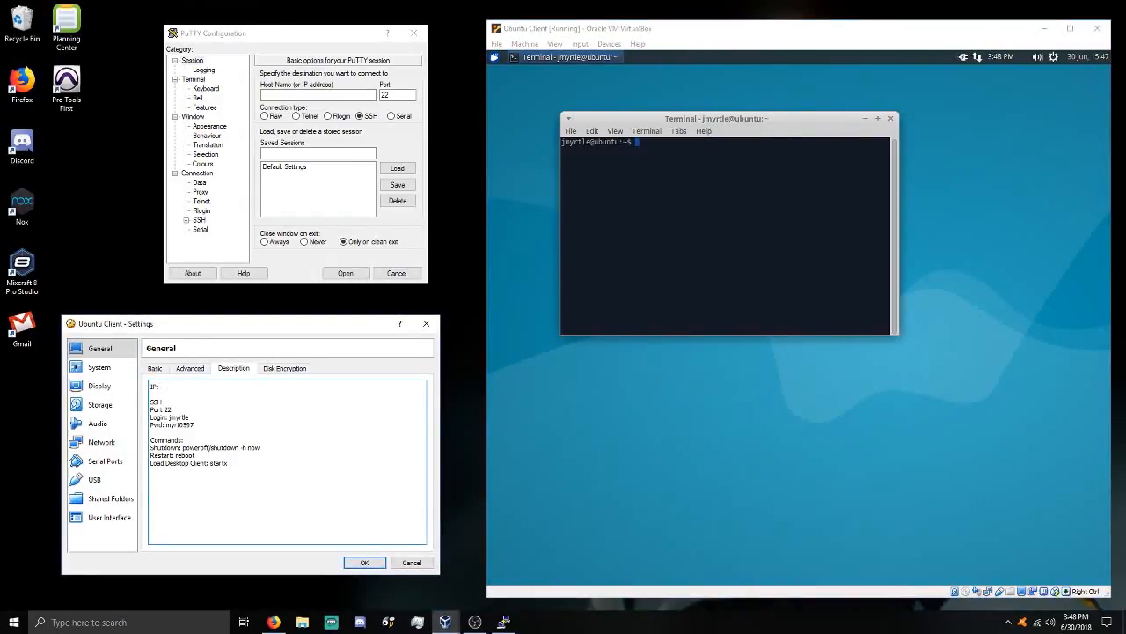
drag(178, 385, 140, 381)
click(166, 386)
click(706, 165)
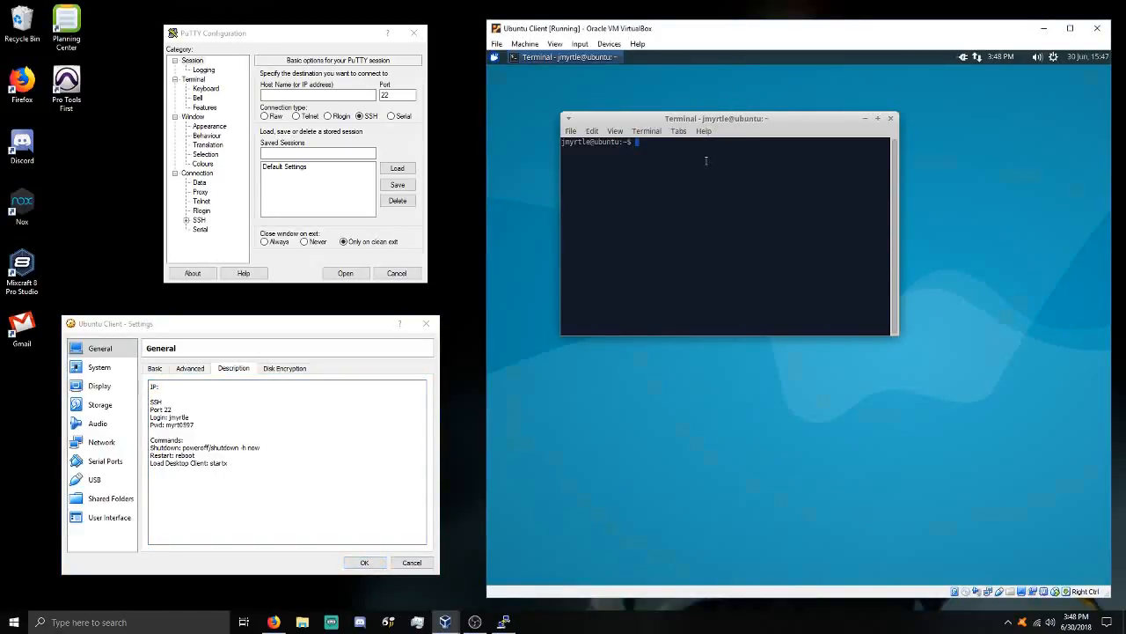
text(ifconfig)
key(Return)
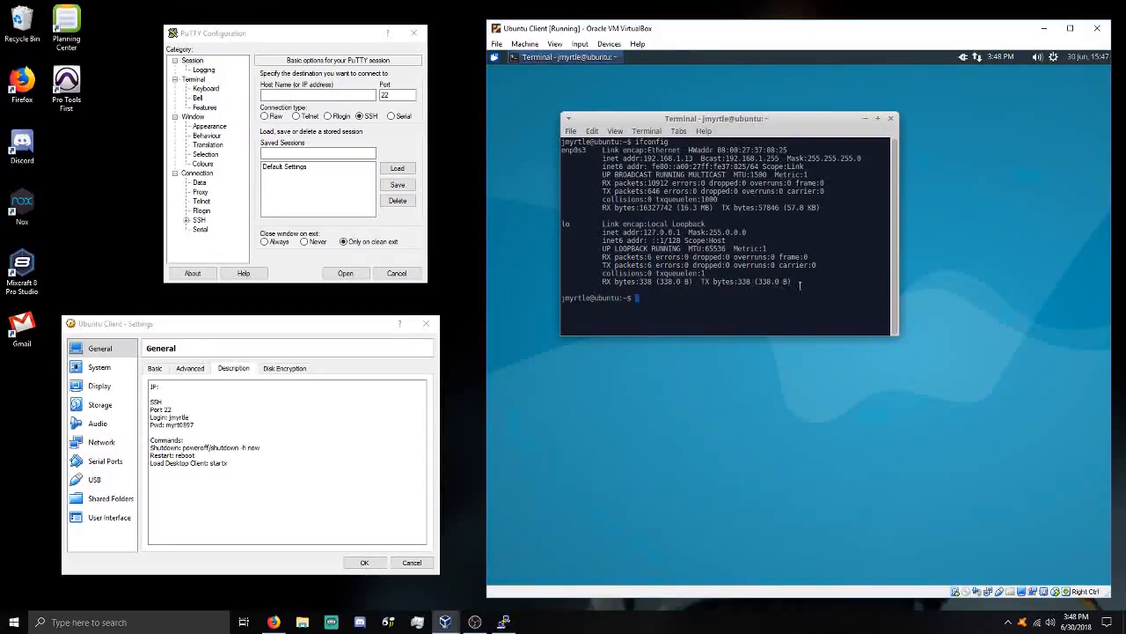
Examine the lo and enp0s3 entries in the ifconfig output and highlight the inet address of enp0s3
drag(563, 223, 799, 276)
click(585, 240)
drag(827, 207, 563, 150)
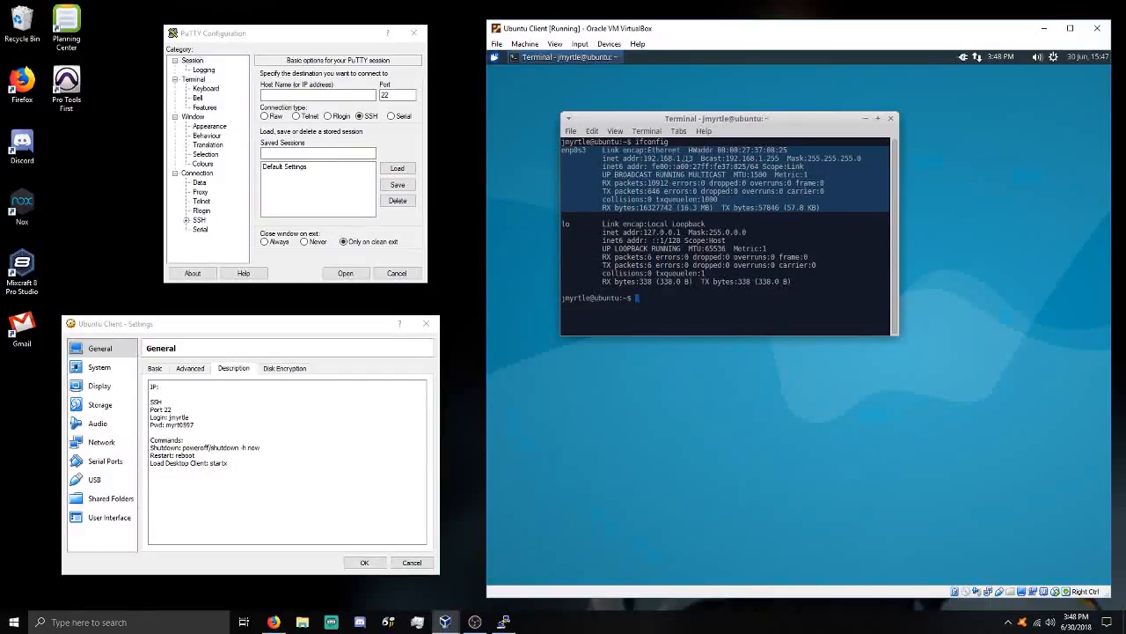
click(690, 156)
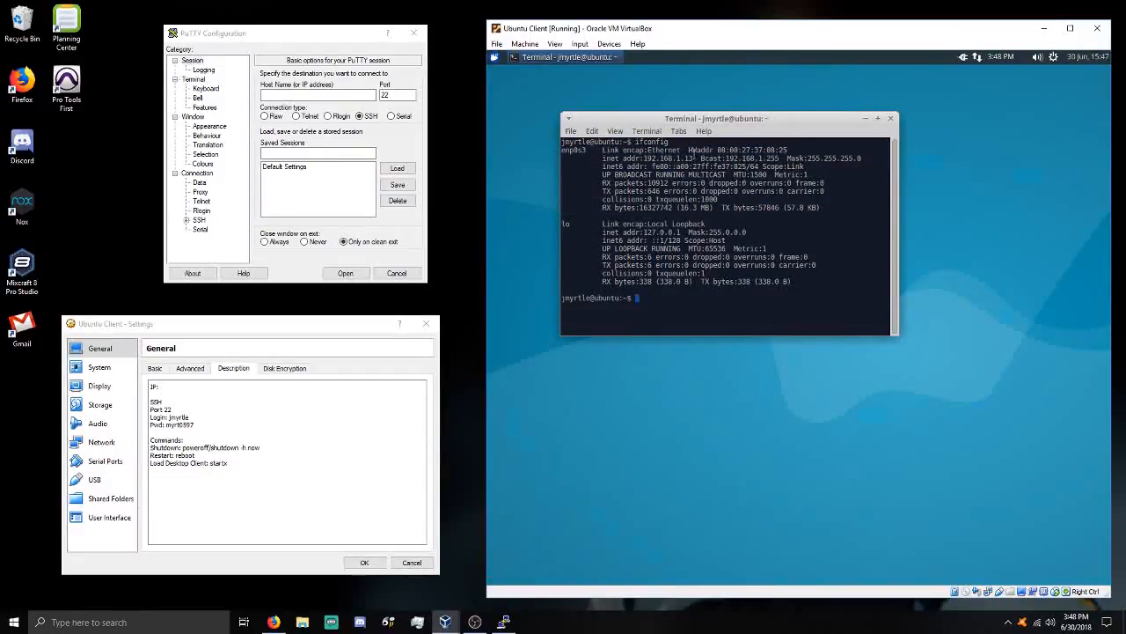
drag(692, 155, 648, 158)
Fill in the IP line of the Ubuntu Client description with 192.168.1.13 and save the machine settings
click(184, 393)
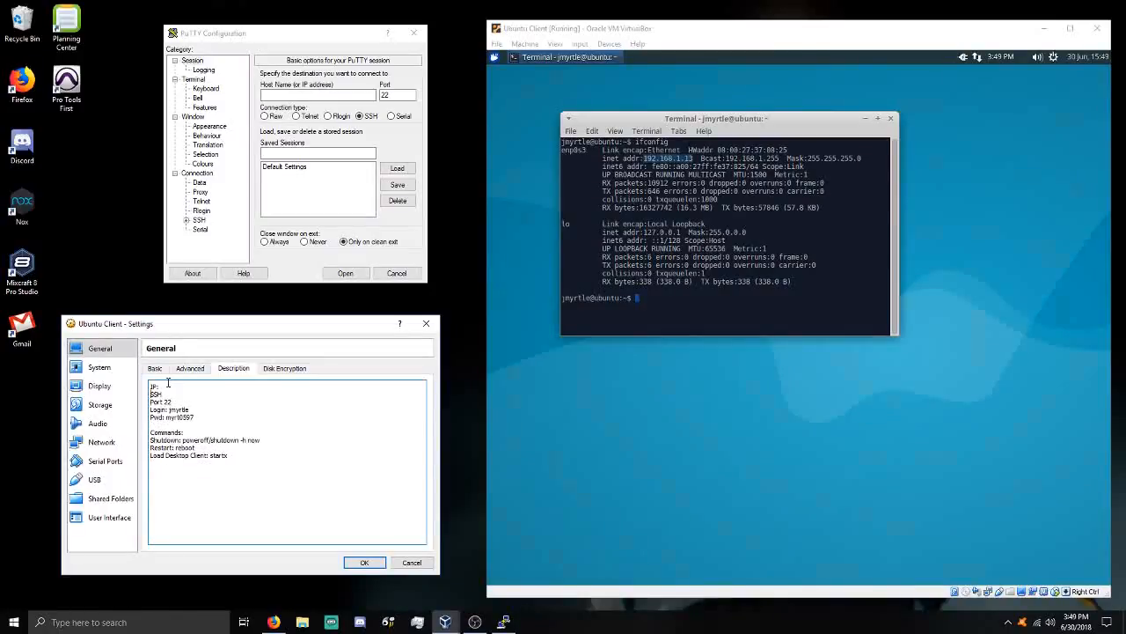
key(Return)
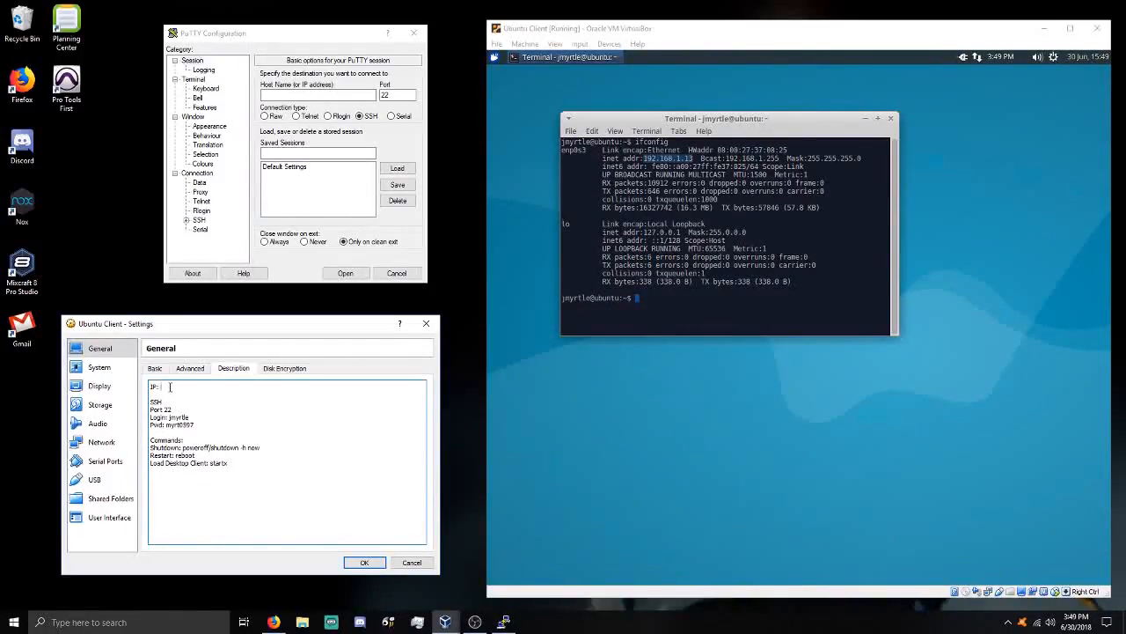
text(19)
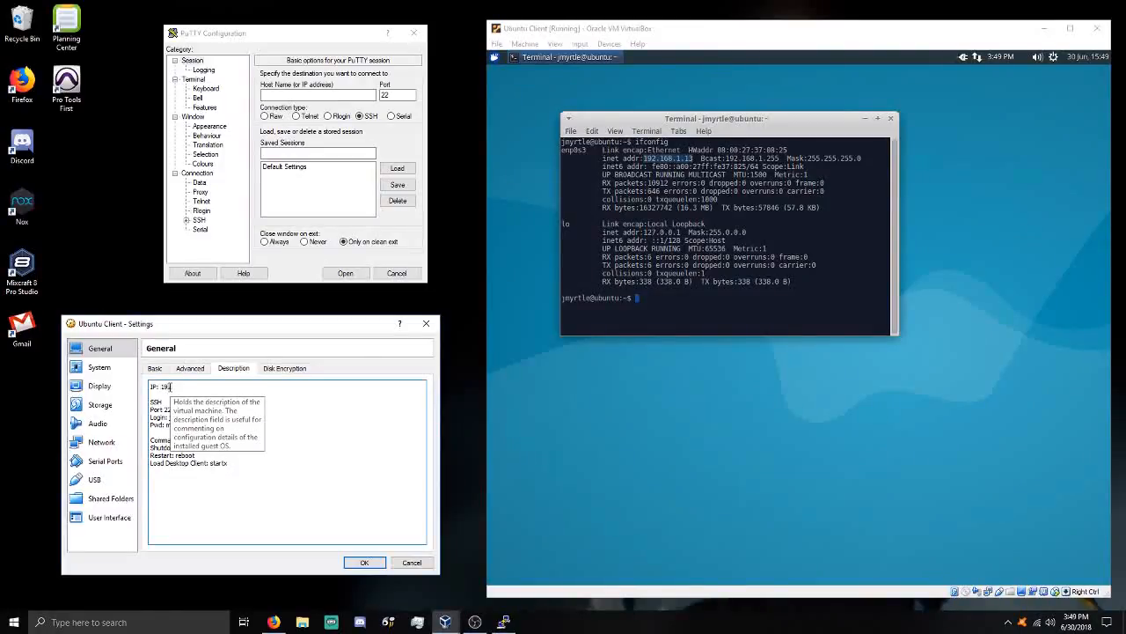
text(2.168.1.13)
drag(217, 388, 132, 387)
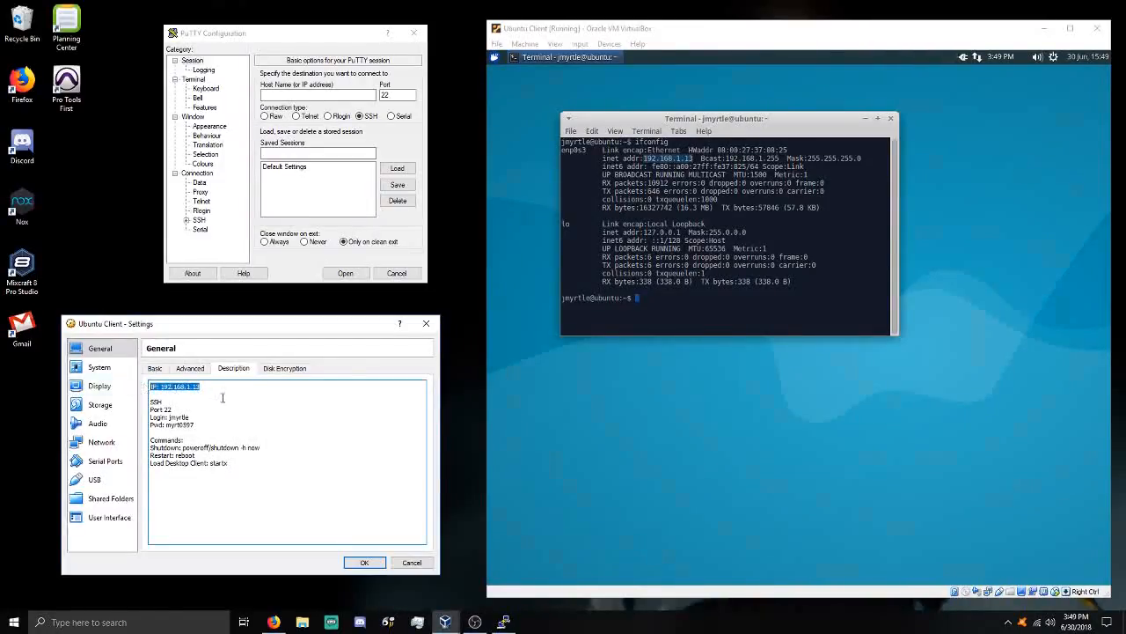
click(351, 564)
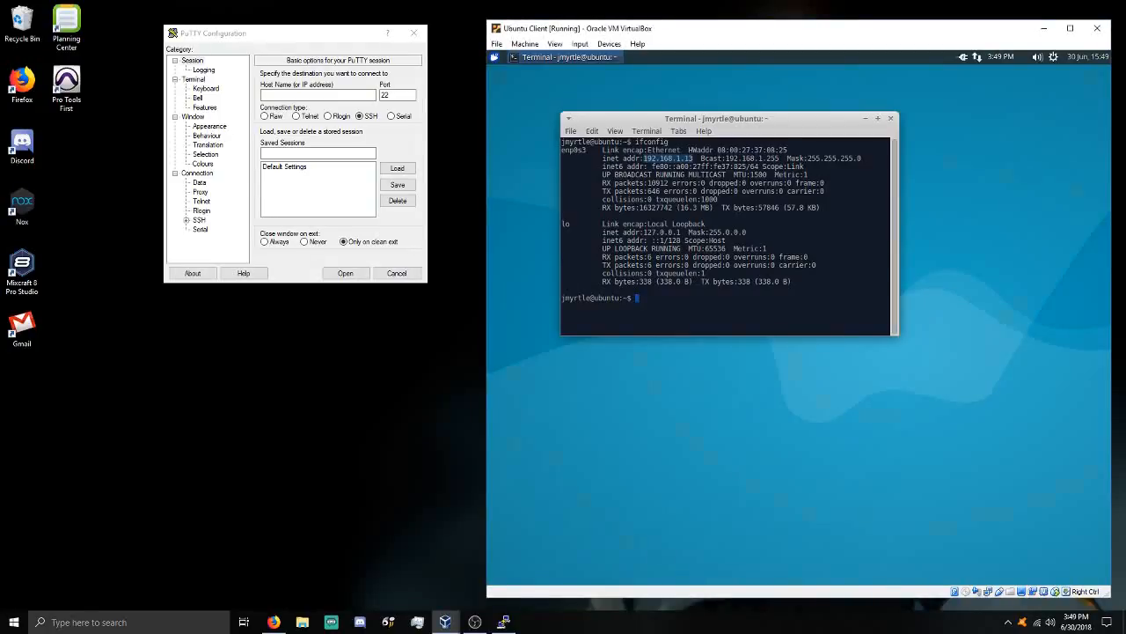
Try to open an SSH session in PuTTY to host 192.168.1.13 on port 22
drag(258, 26, 194, 189)
click(238, 257)
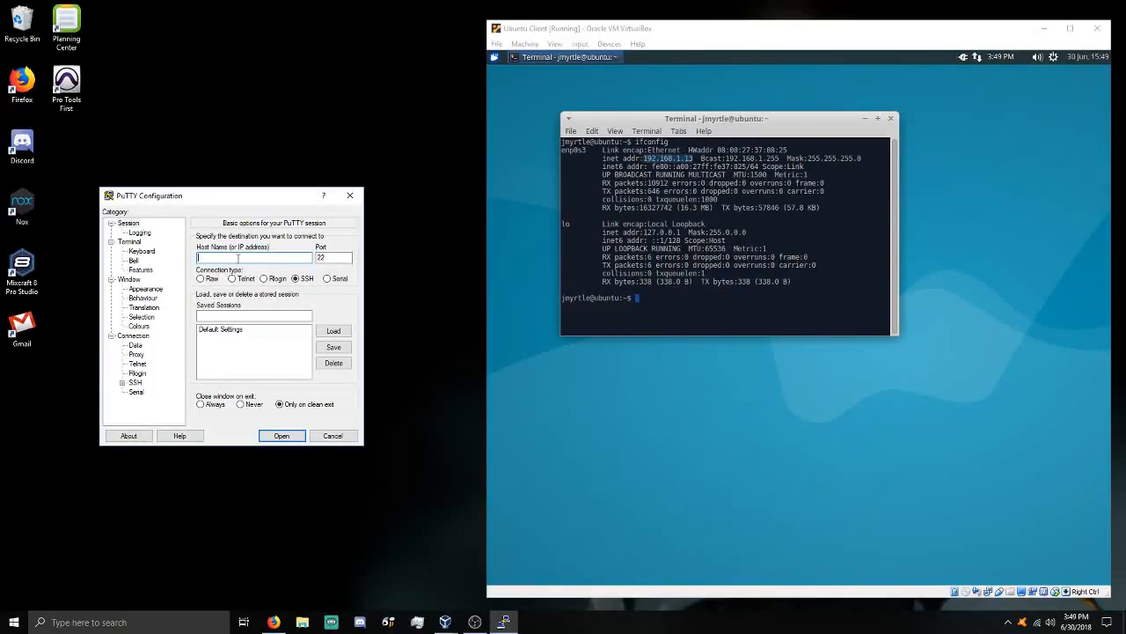
text(192.168.1.13)
key(Tab)
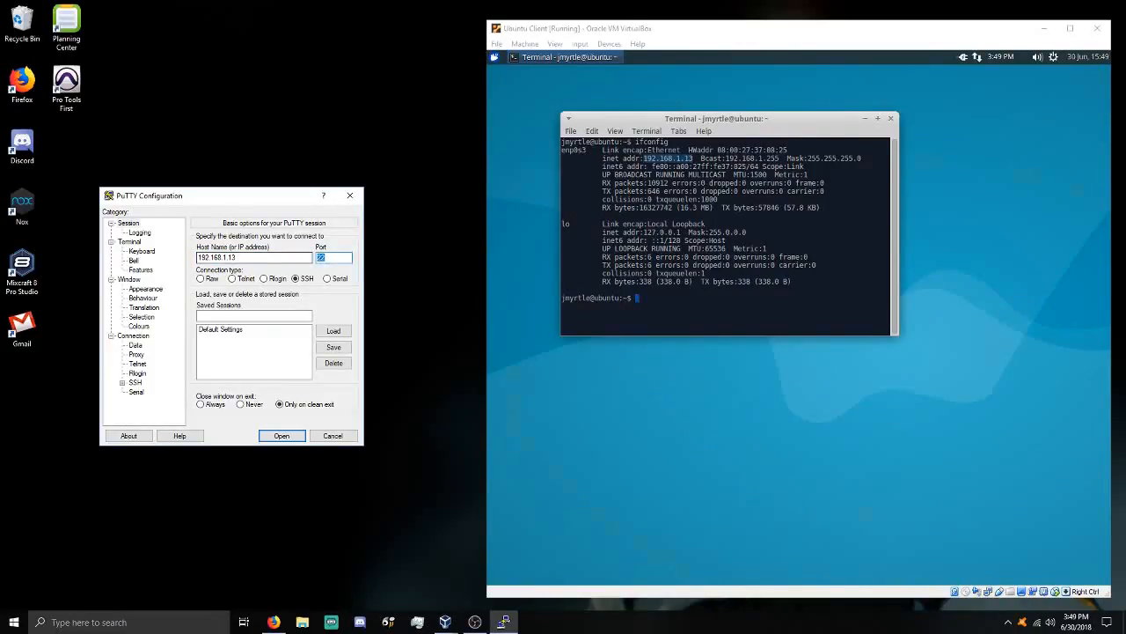
click(290, 434)
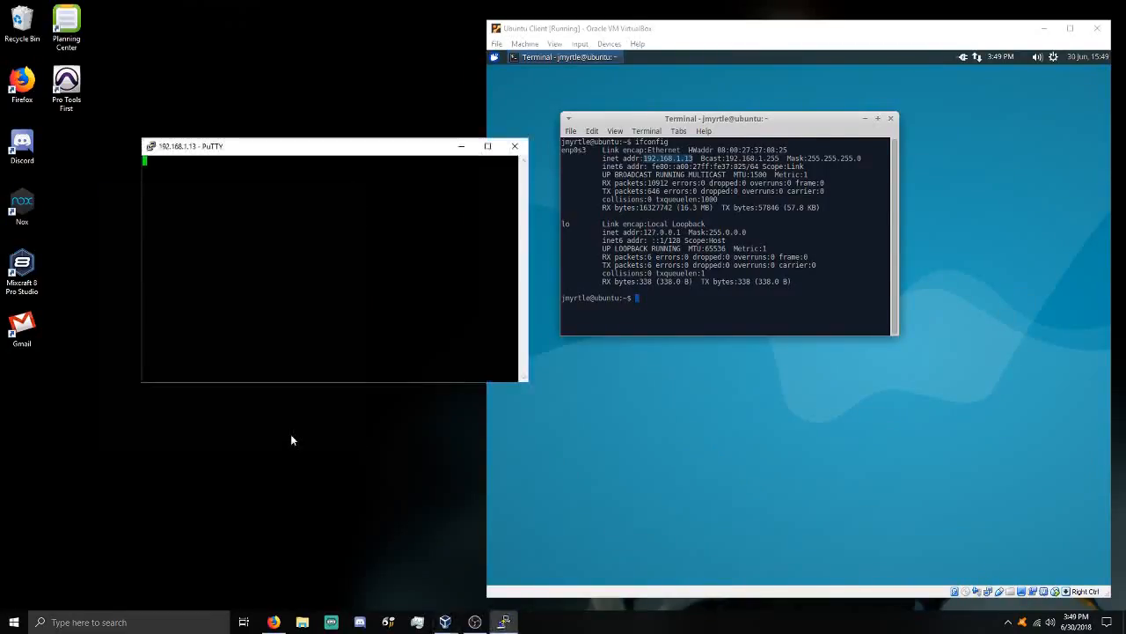
Move the blank PuTTY session window aside and close the session
drag(299, 154, 203, 135)
click(424, 133)
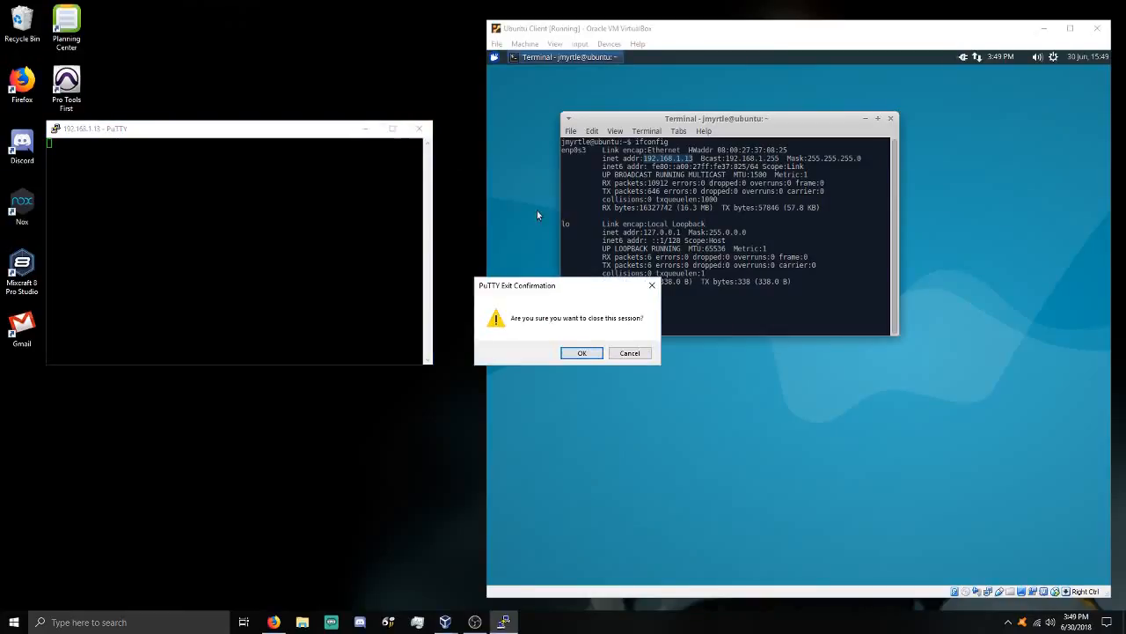
click(585, 353)
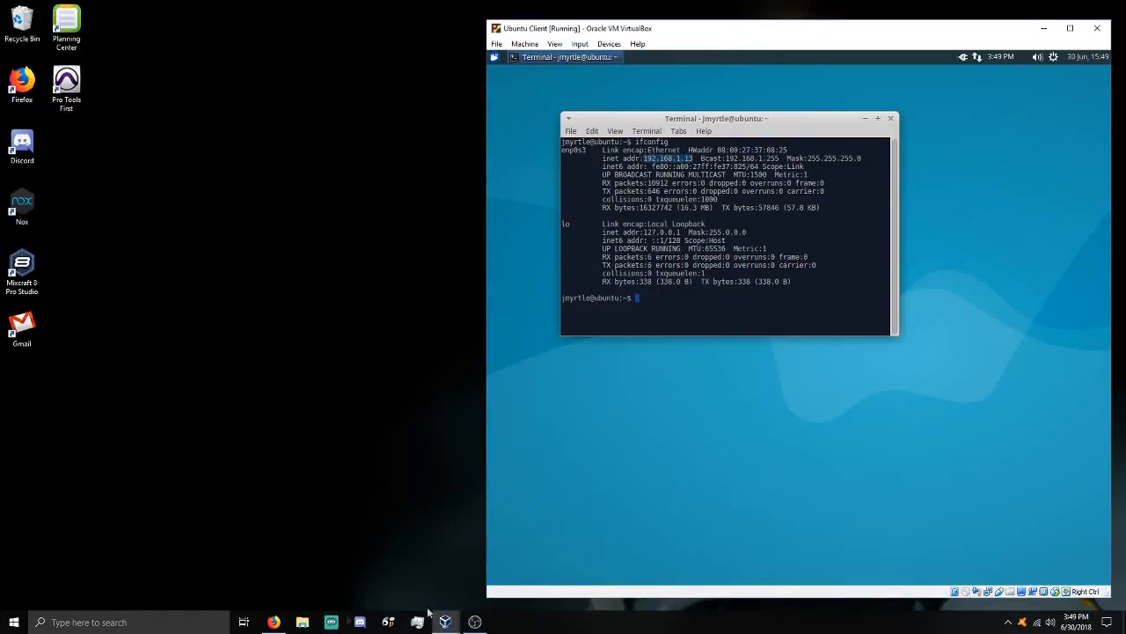
Relaunch PuTTY from Windows search and place its configuration window beside the Ubuntu Client window
click(3, 618)
text(putty)
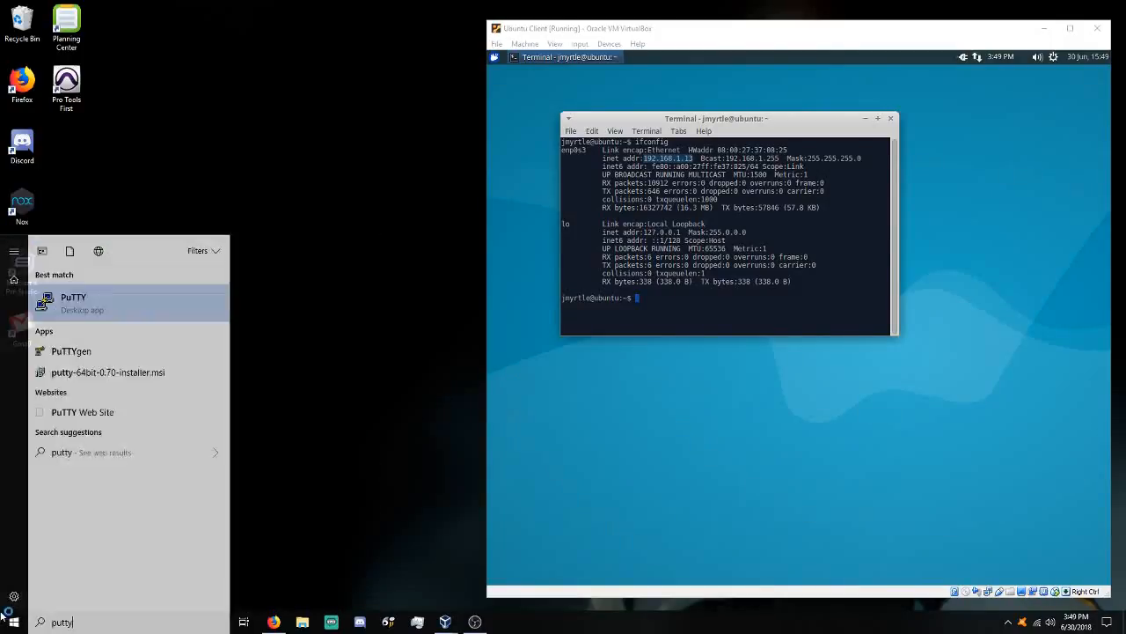
key(Return)
drag(521, 194, 260, 70)
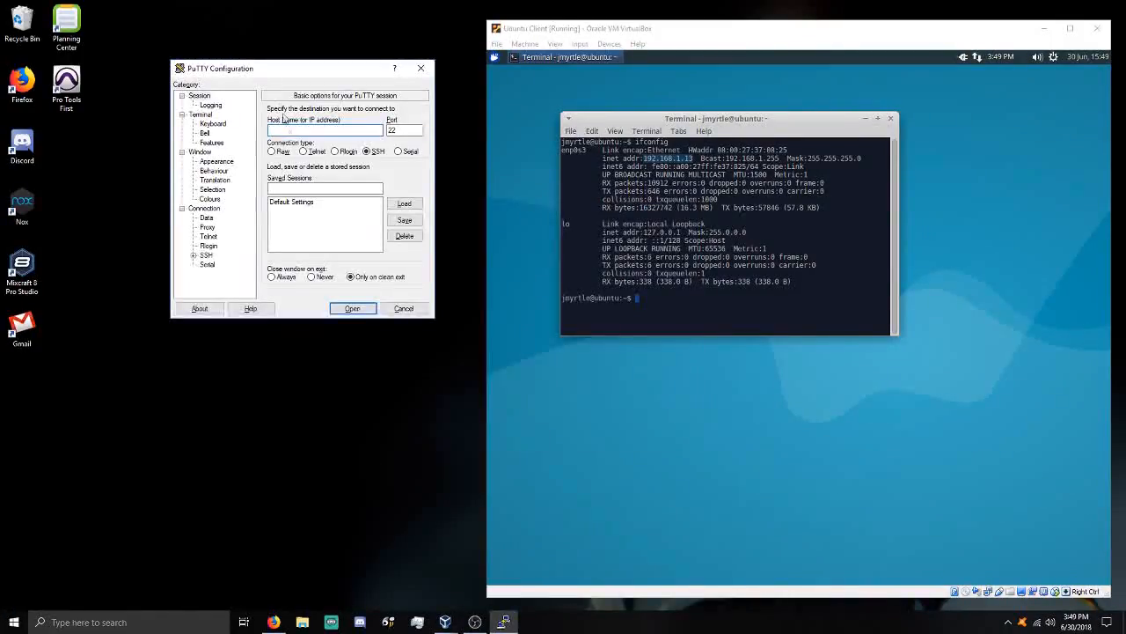
Open an SSH session to 192.168.1.13 on port 22 and accept the server's host key into PuTTY's cache
text(192.168.1.13)
click(408, 131)
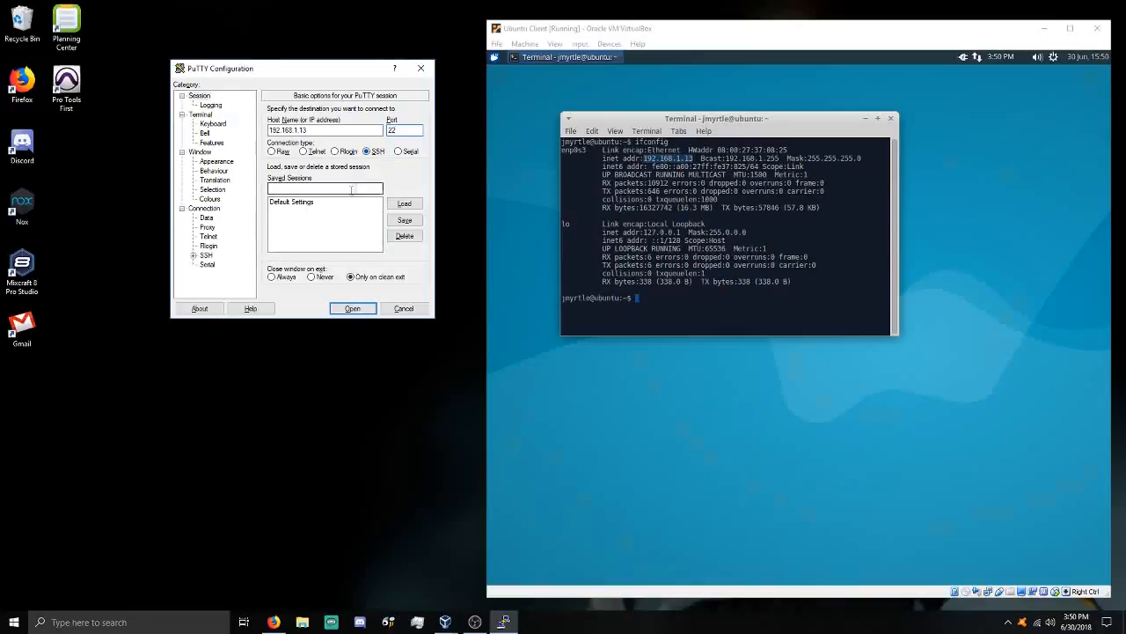
click(365, 305)
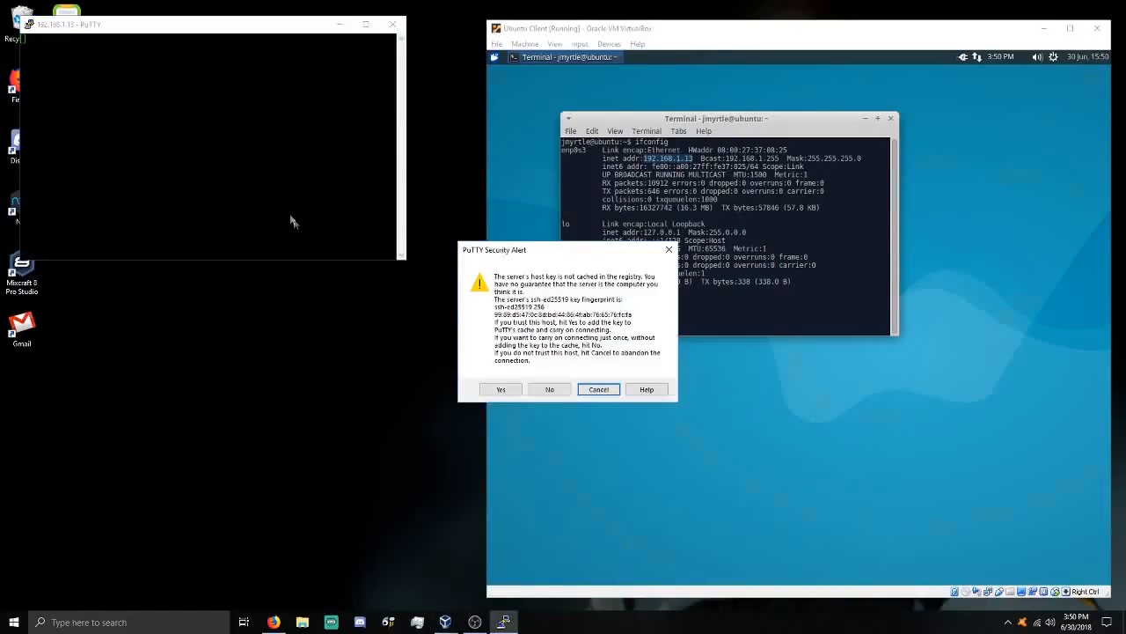
drag(508, 250, 263, 303)
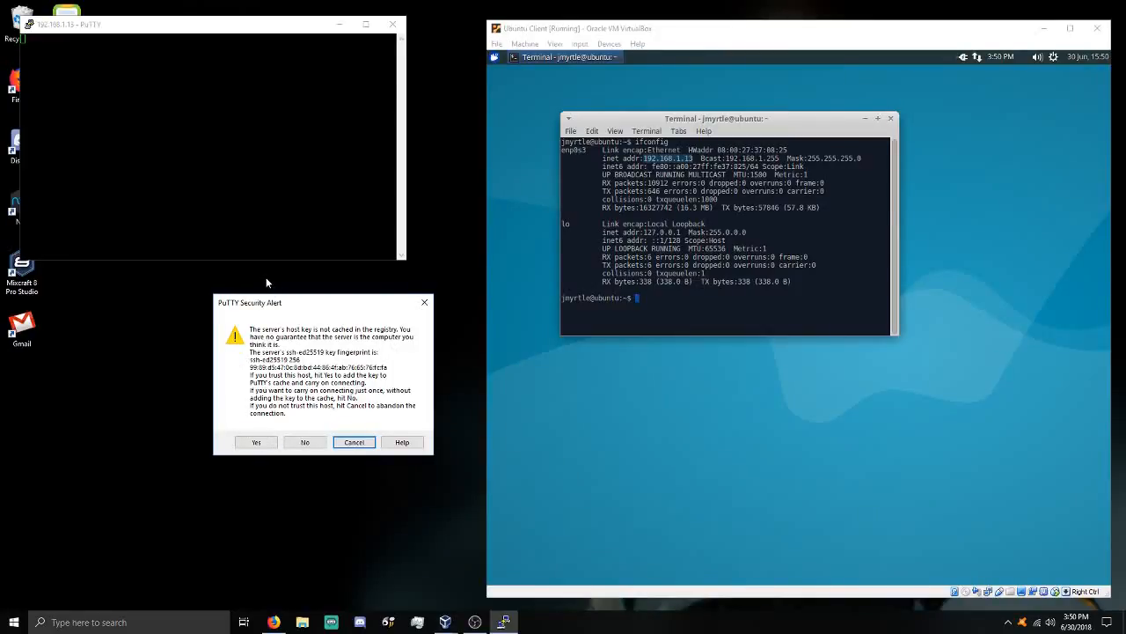
click(256, 441)
Move the PuTTY session window clear of the screen edge and log in with the account's username and password
drag(163, 29, 202, 115)
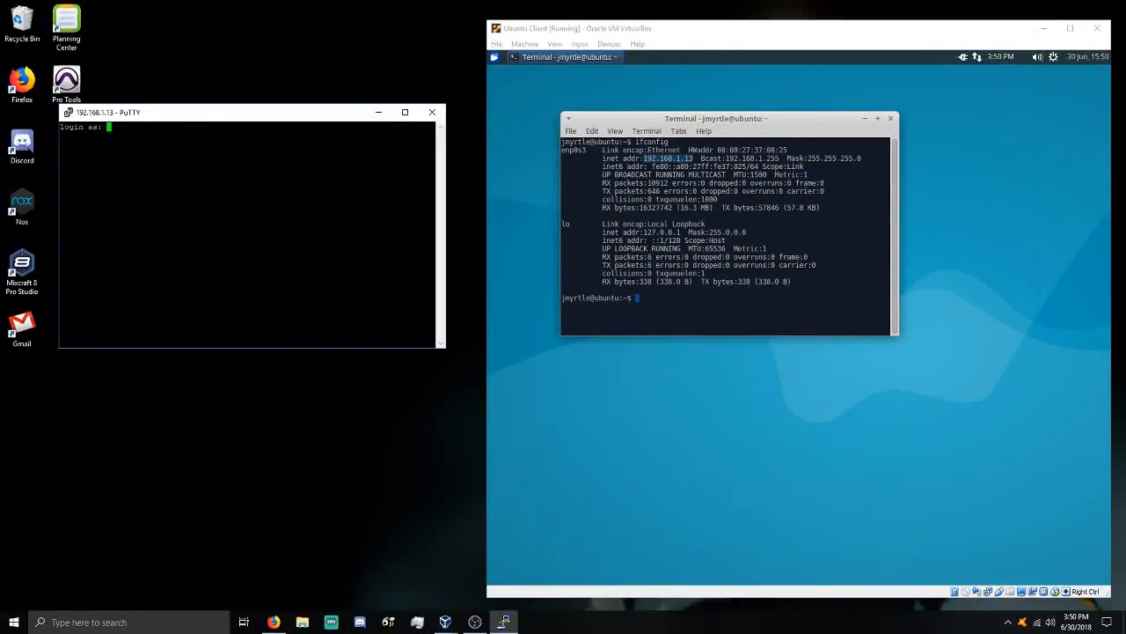
text(jmyrtle)
key(Return)
key(Return)
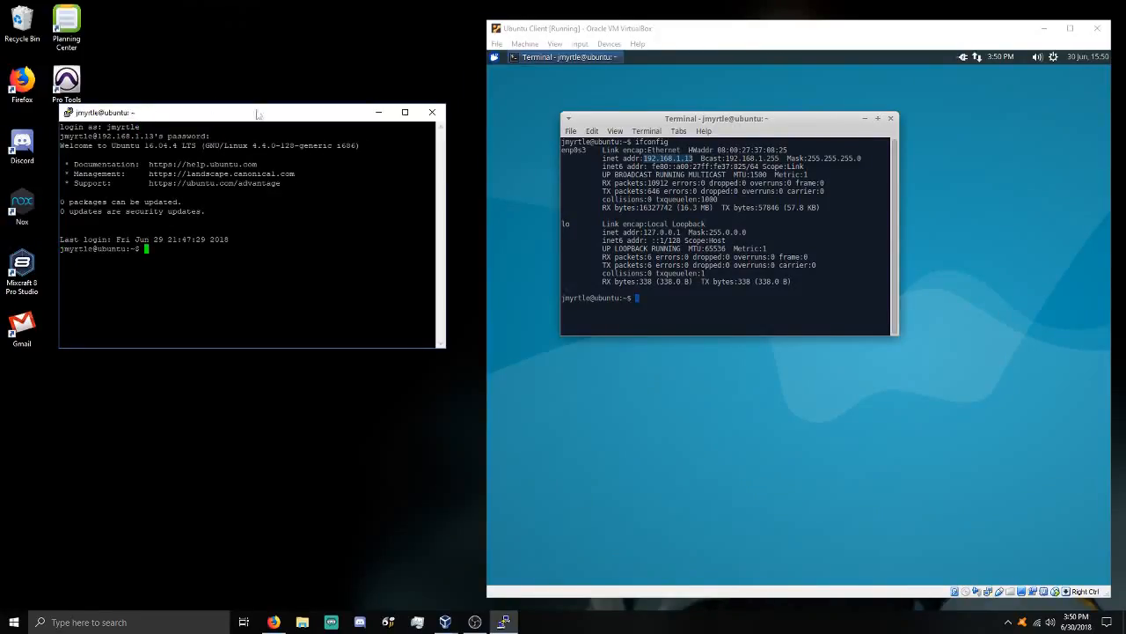
Clear the SSH terminal and refresh the package lists with sudo apt-get update, authenticating with the account's sudo password
text(clear)
key(Return)
text(sudo )
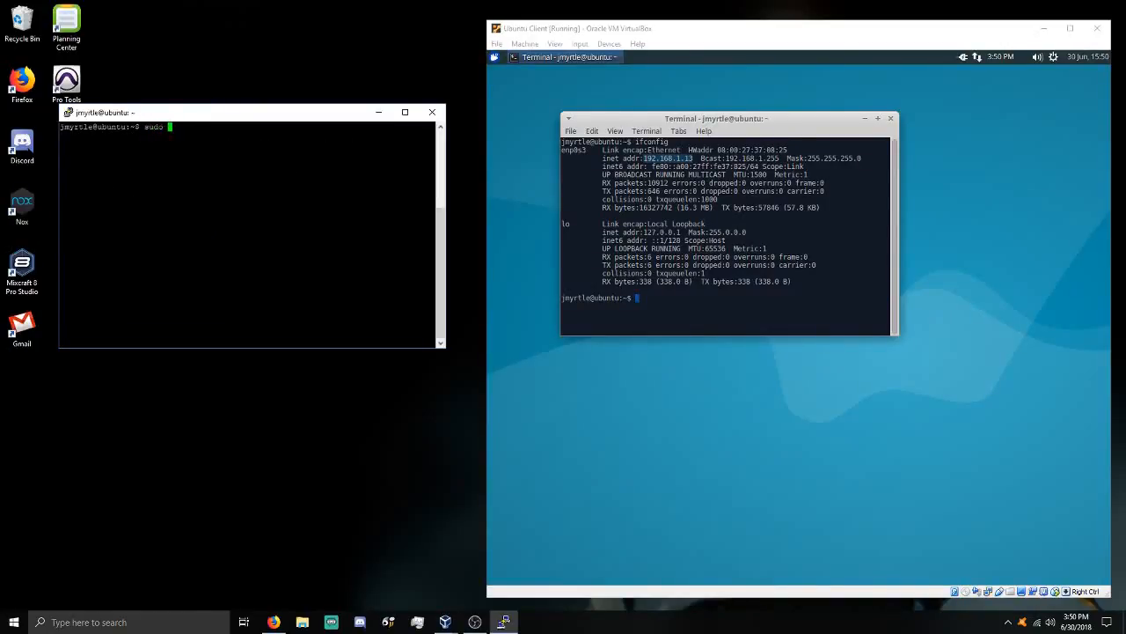
text(apt-get update)
key(Return)
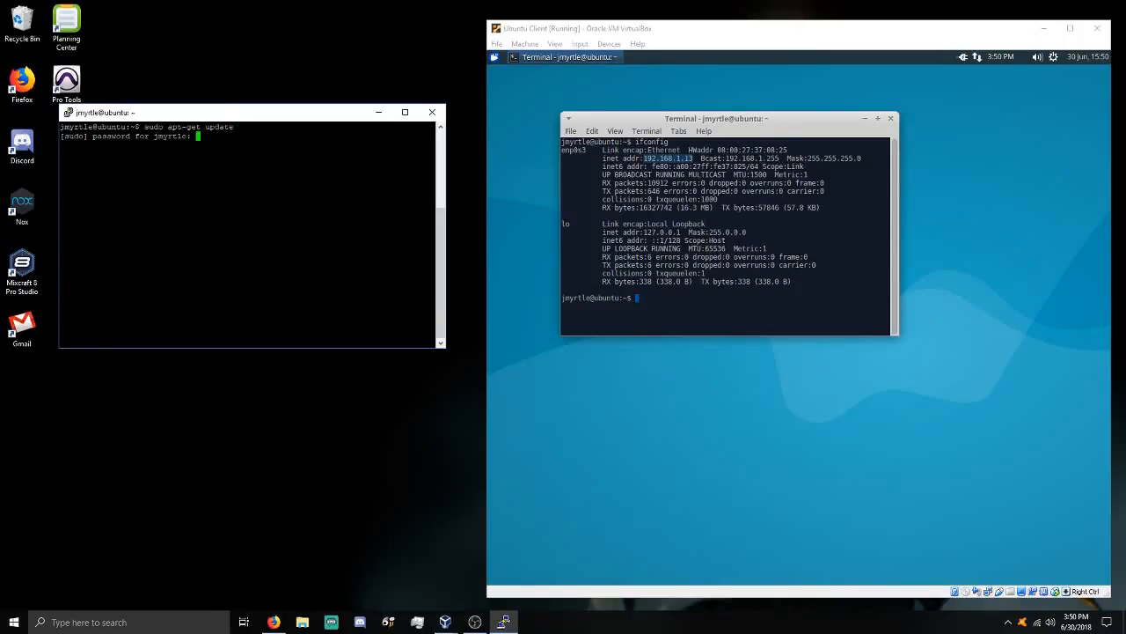
key(Return)
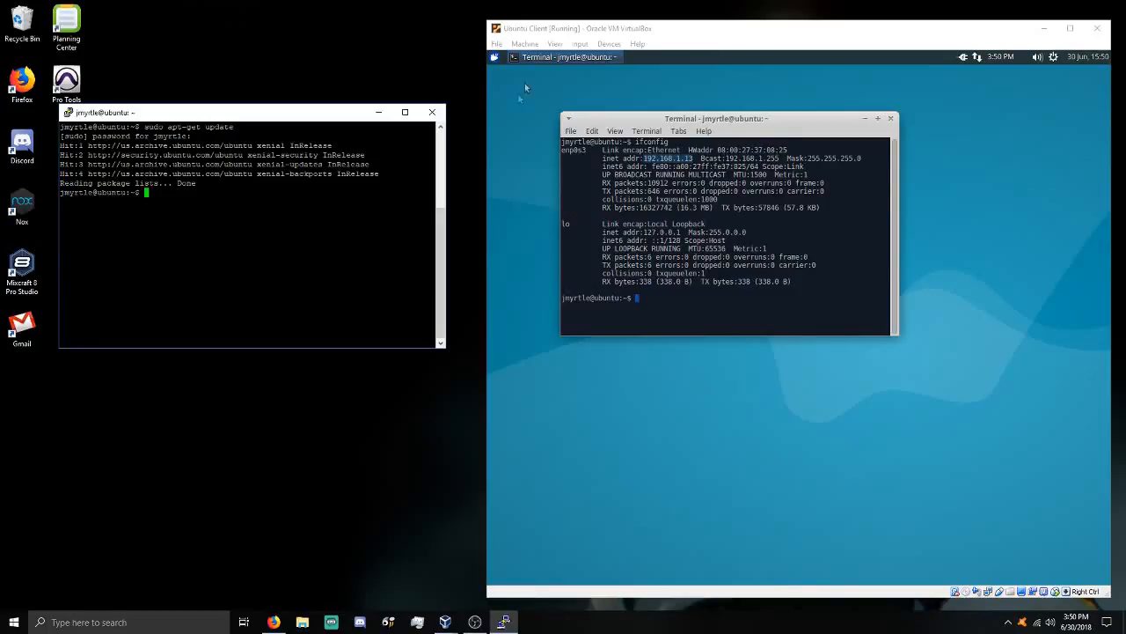
Minimize the Ubuntu Client window, reposition the PuTTY session, and run sudo apt-get upgrade on a cleared terminal
click(1043, 28)
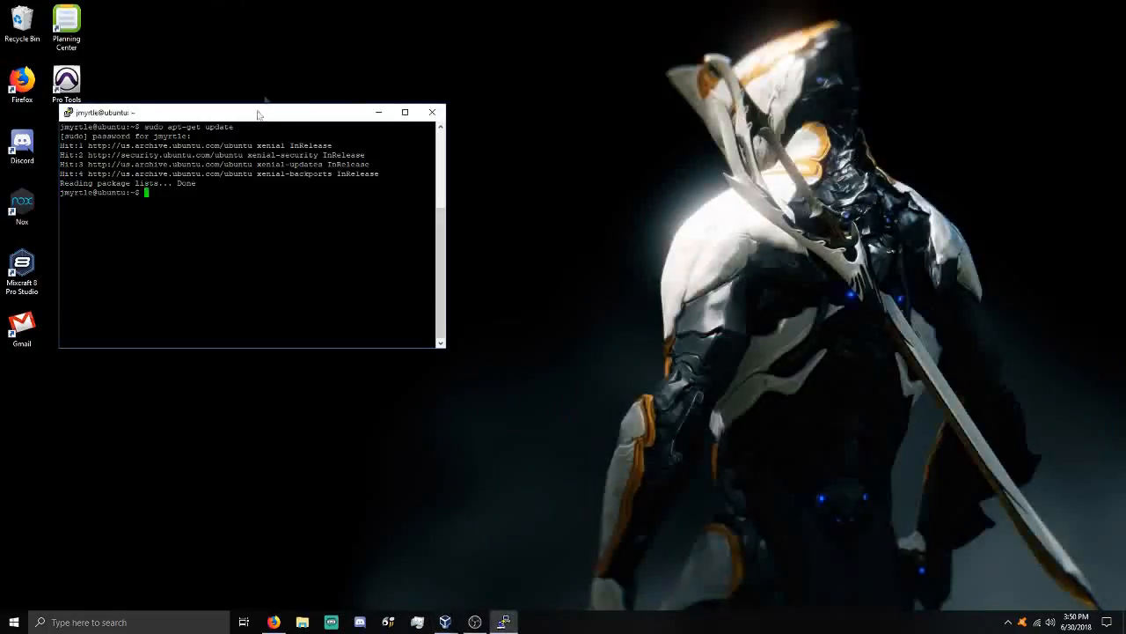
drag(255, 116, 420, 107)
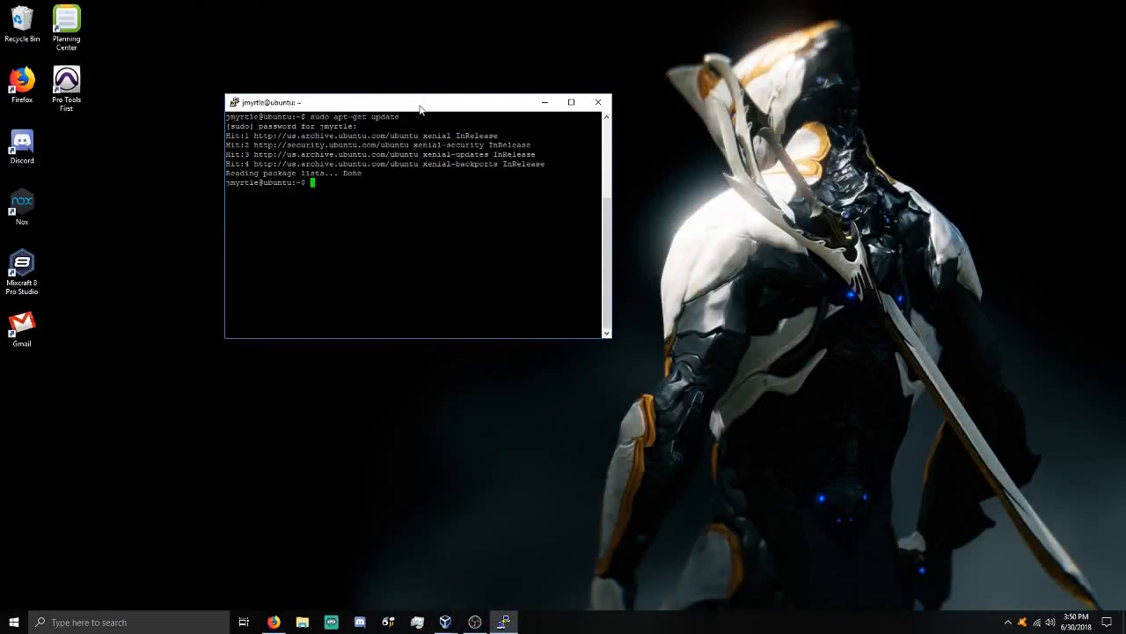
text(clear)
key(Return)
text(sudo apt-get upgrade)
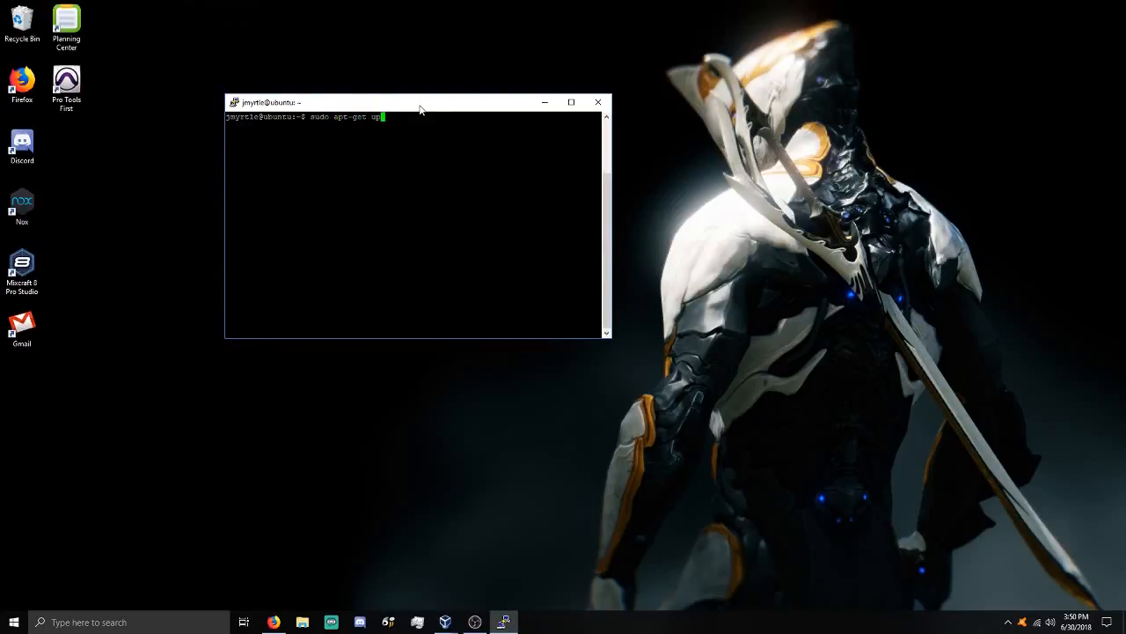
key(Return)
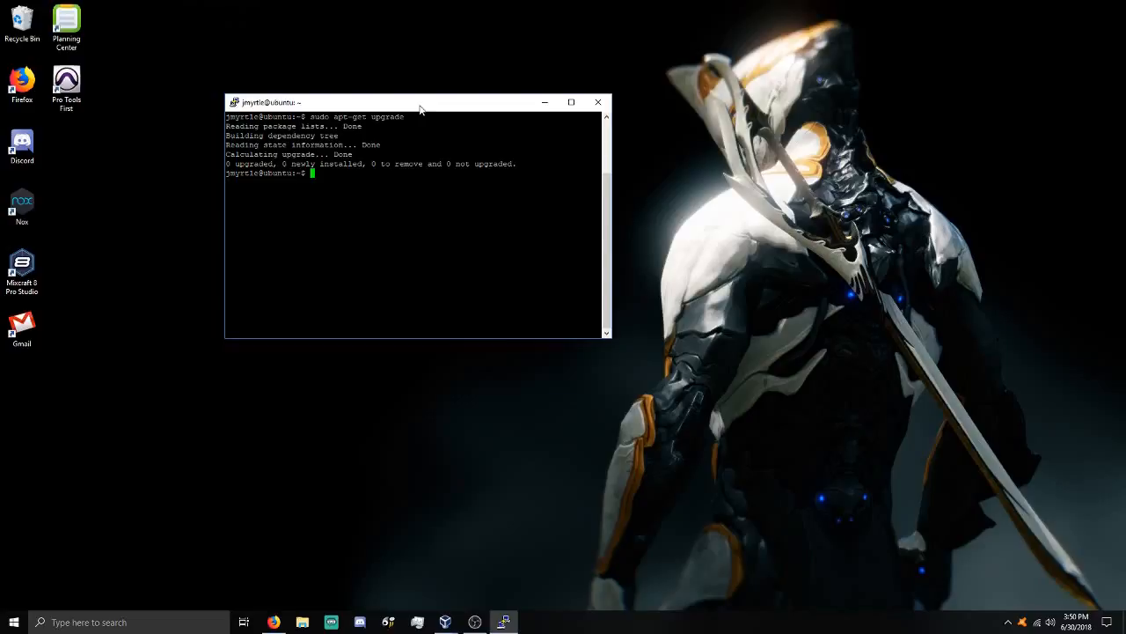
Clear the PuTTY terminal and end the SSH session with the exit command
text(clear)
key(Return)
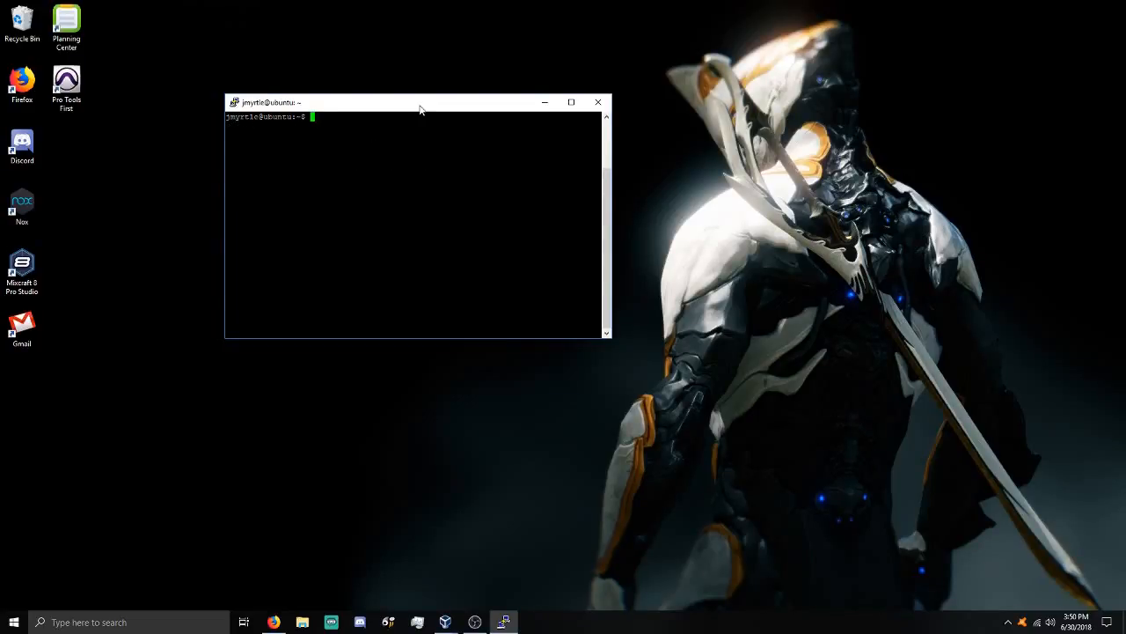
text(exit)
key(Return)
Restore the Ubuntu Client virtual machine window, shrink it and move it nearer the middle of the desktop
click(445, 621)
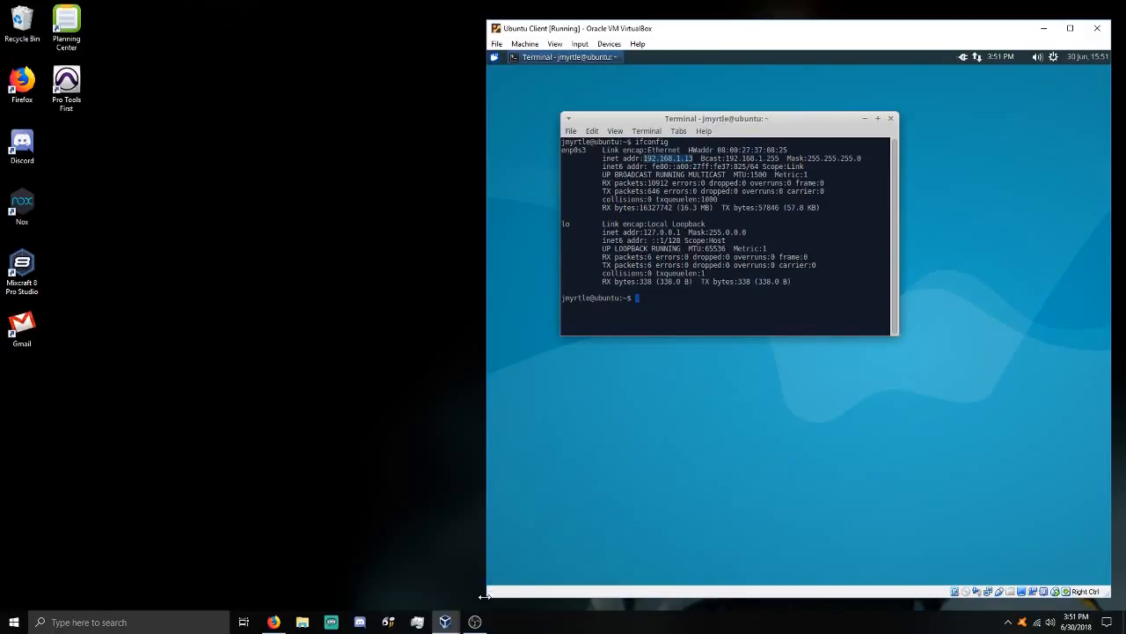
drag(484, 596, 518, 447)
drag(676, 29, 356, 66)
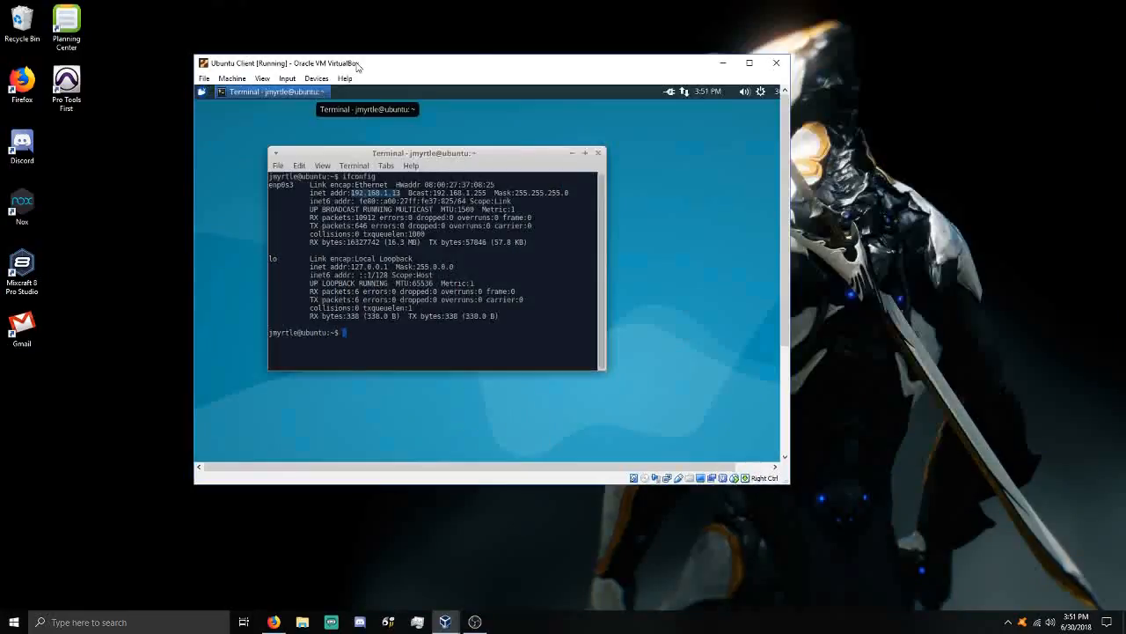